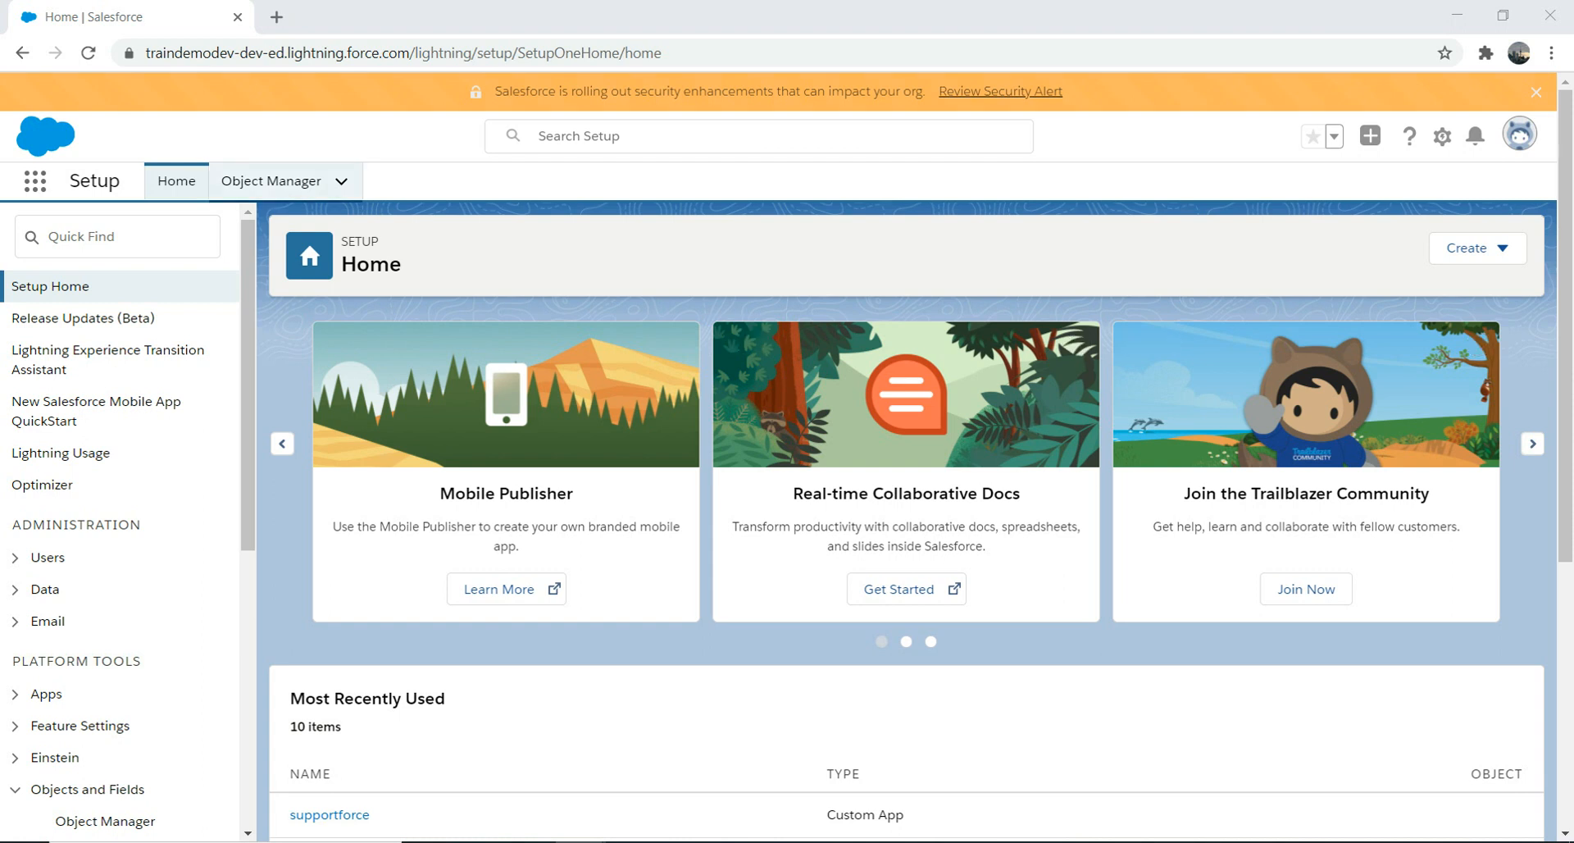
Open the Account object's Account Source field and examine its active and inactive picklist values.
left_click(271, 180)
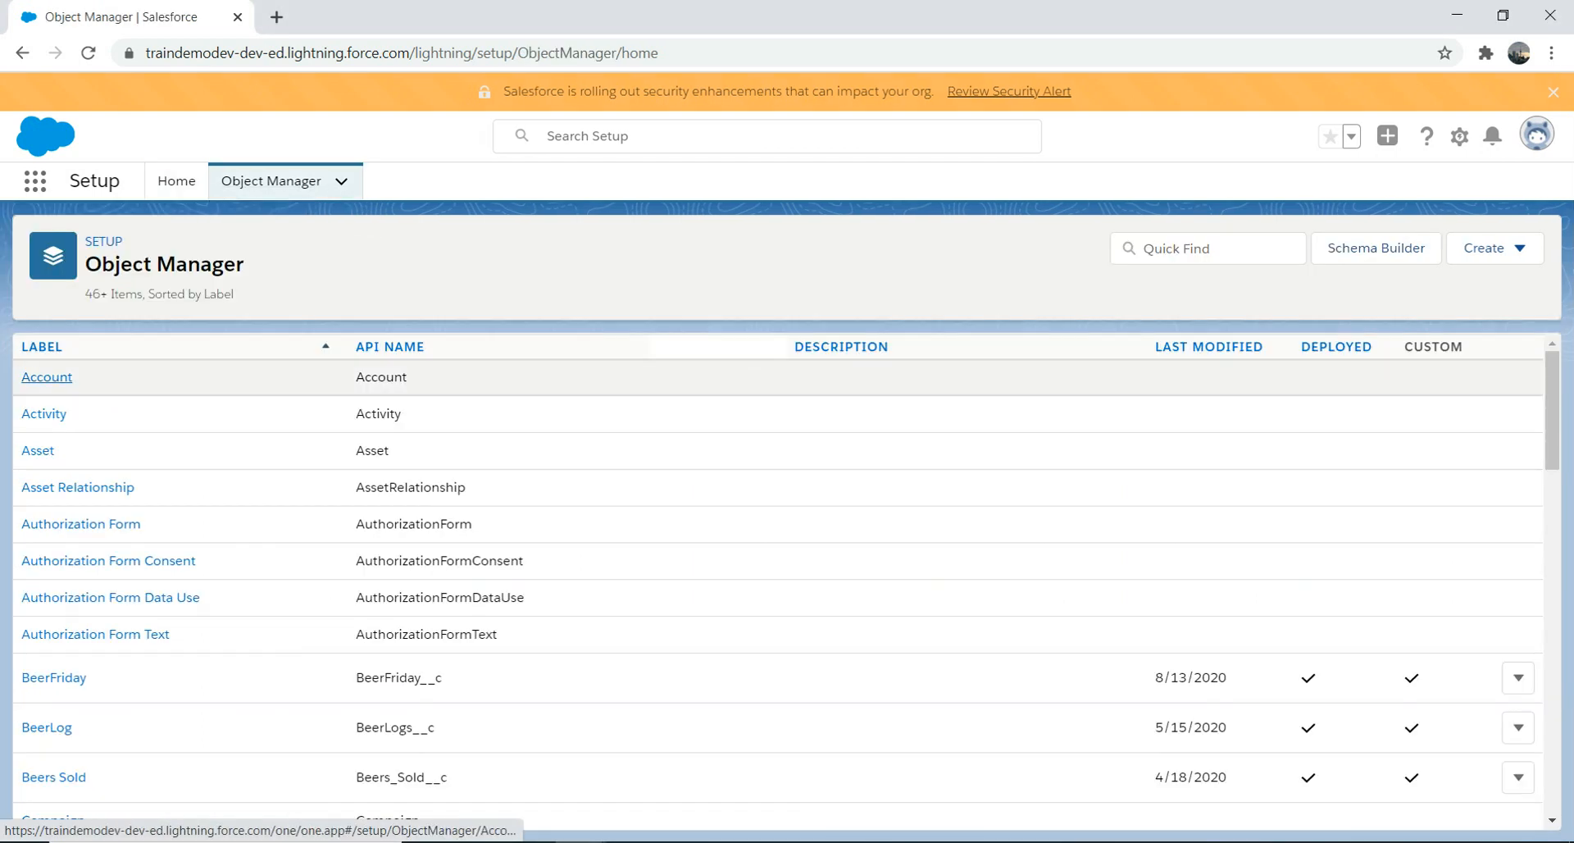
left_click(47, 378)
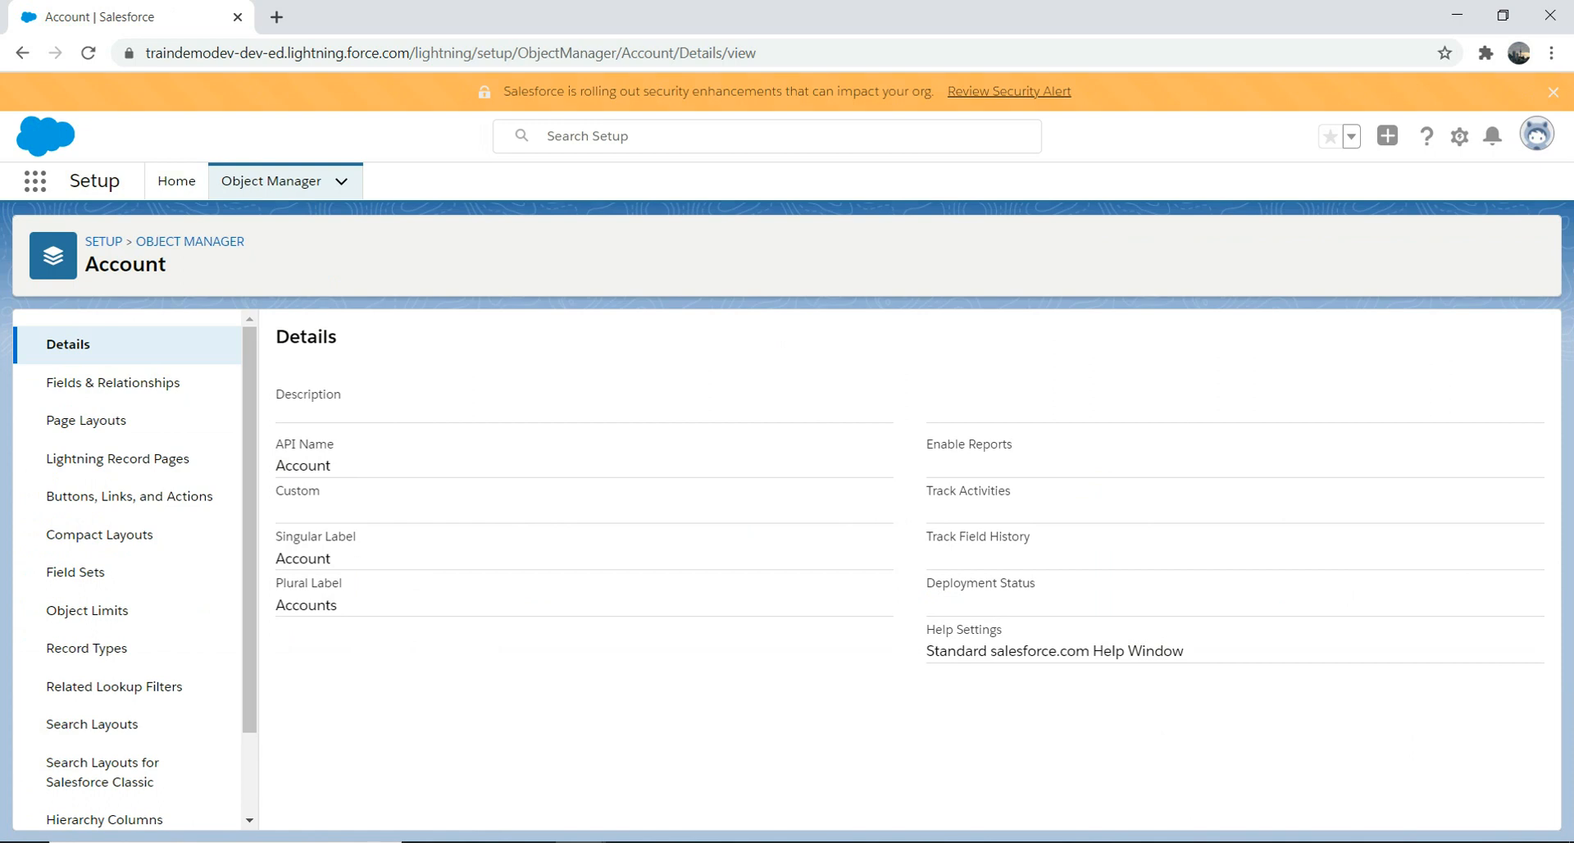
left_click(112, 382)
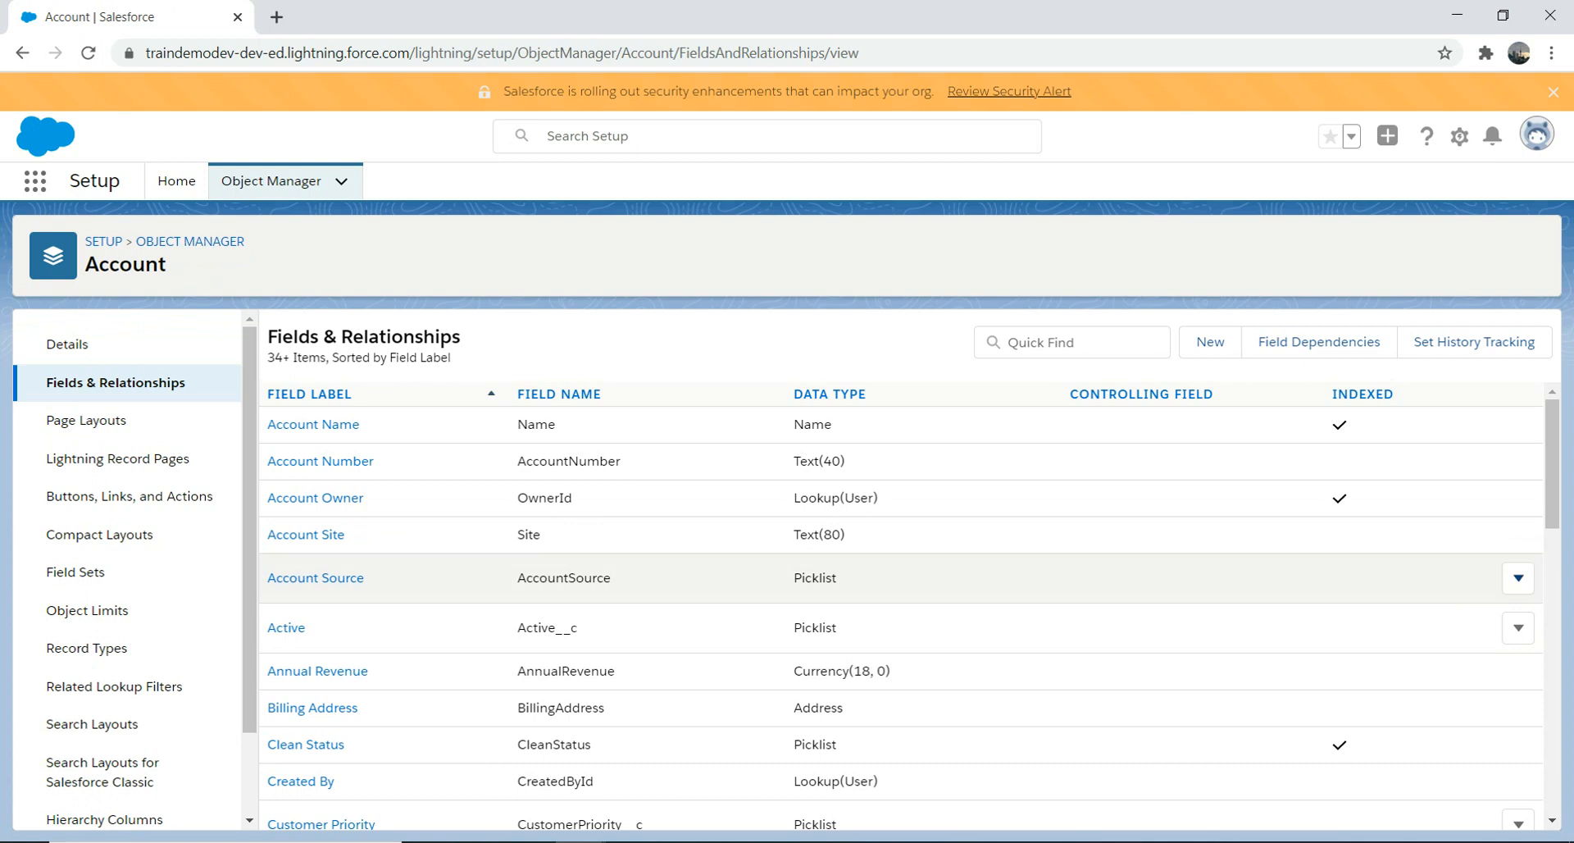
left_click(1518, 577)
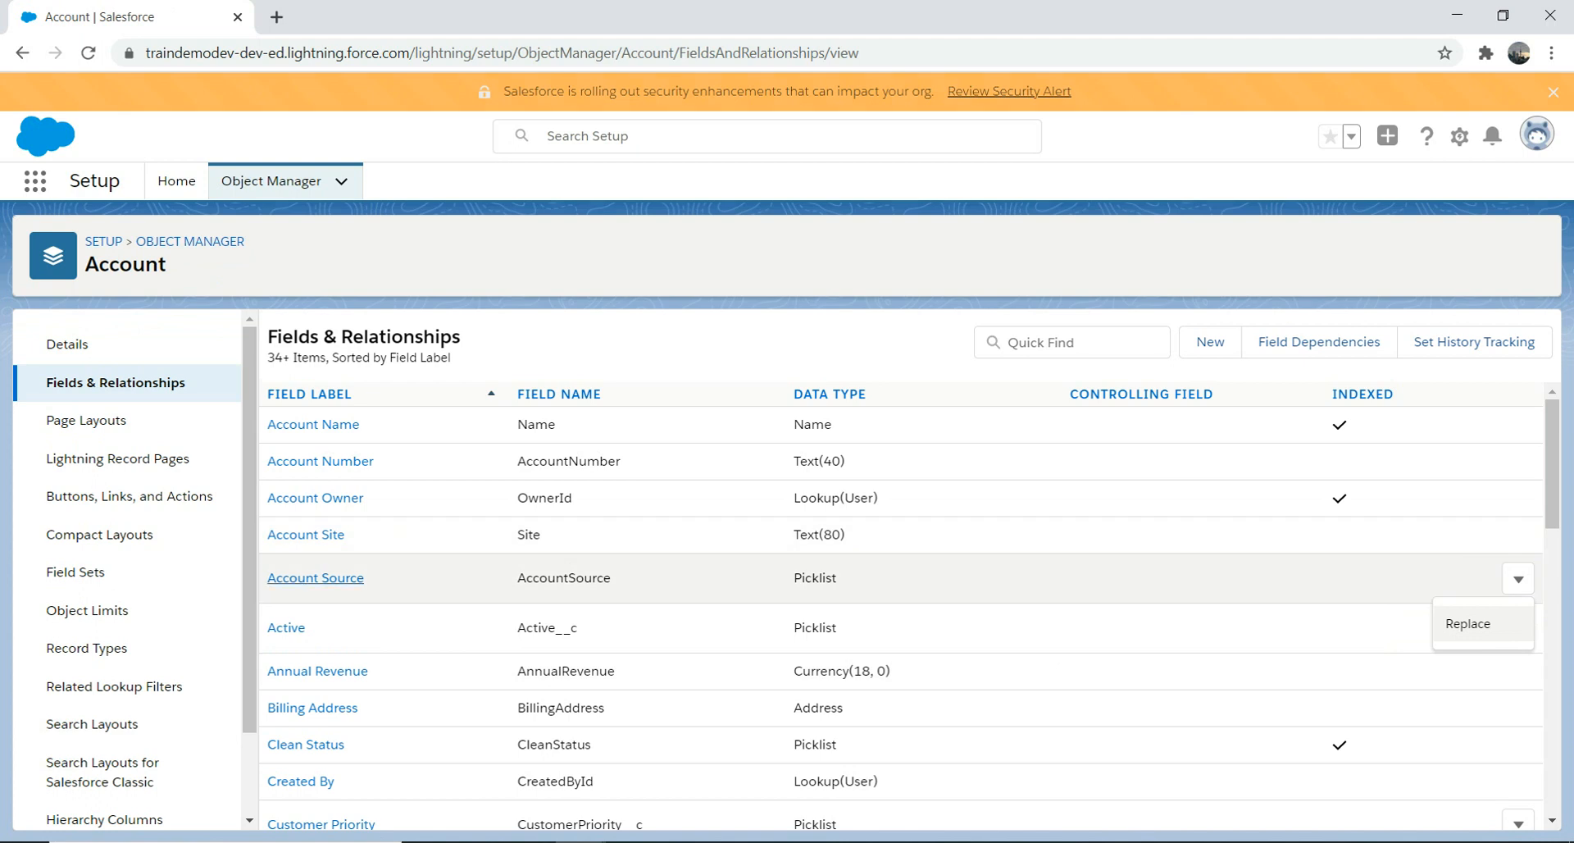
left_click(315, 577)
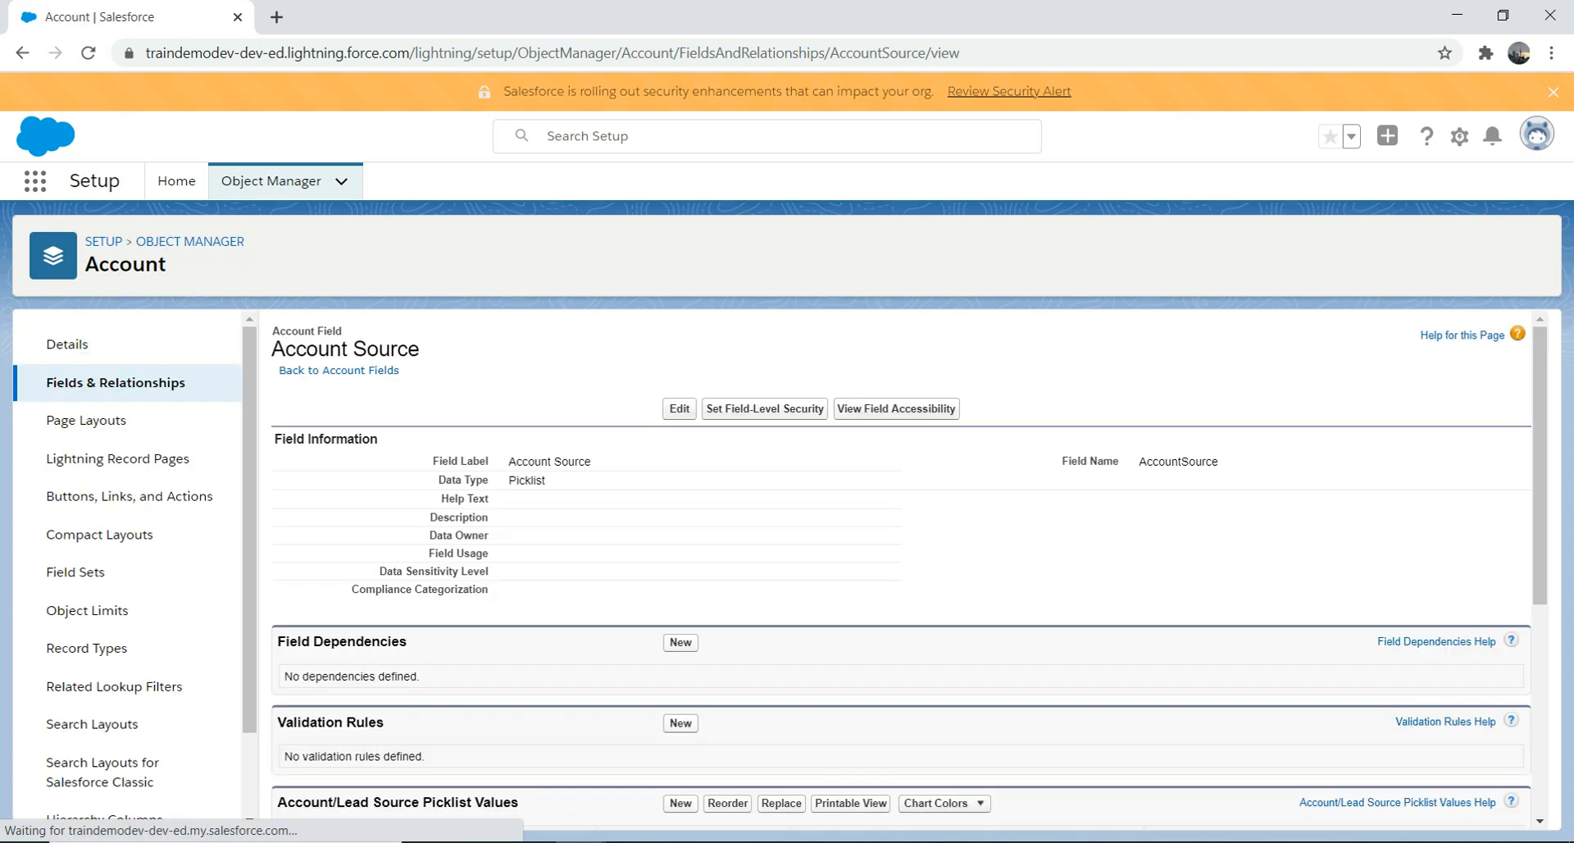
scroll(902, 567, "down", 4)
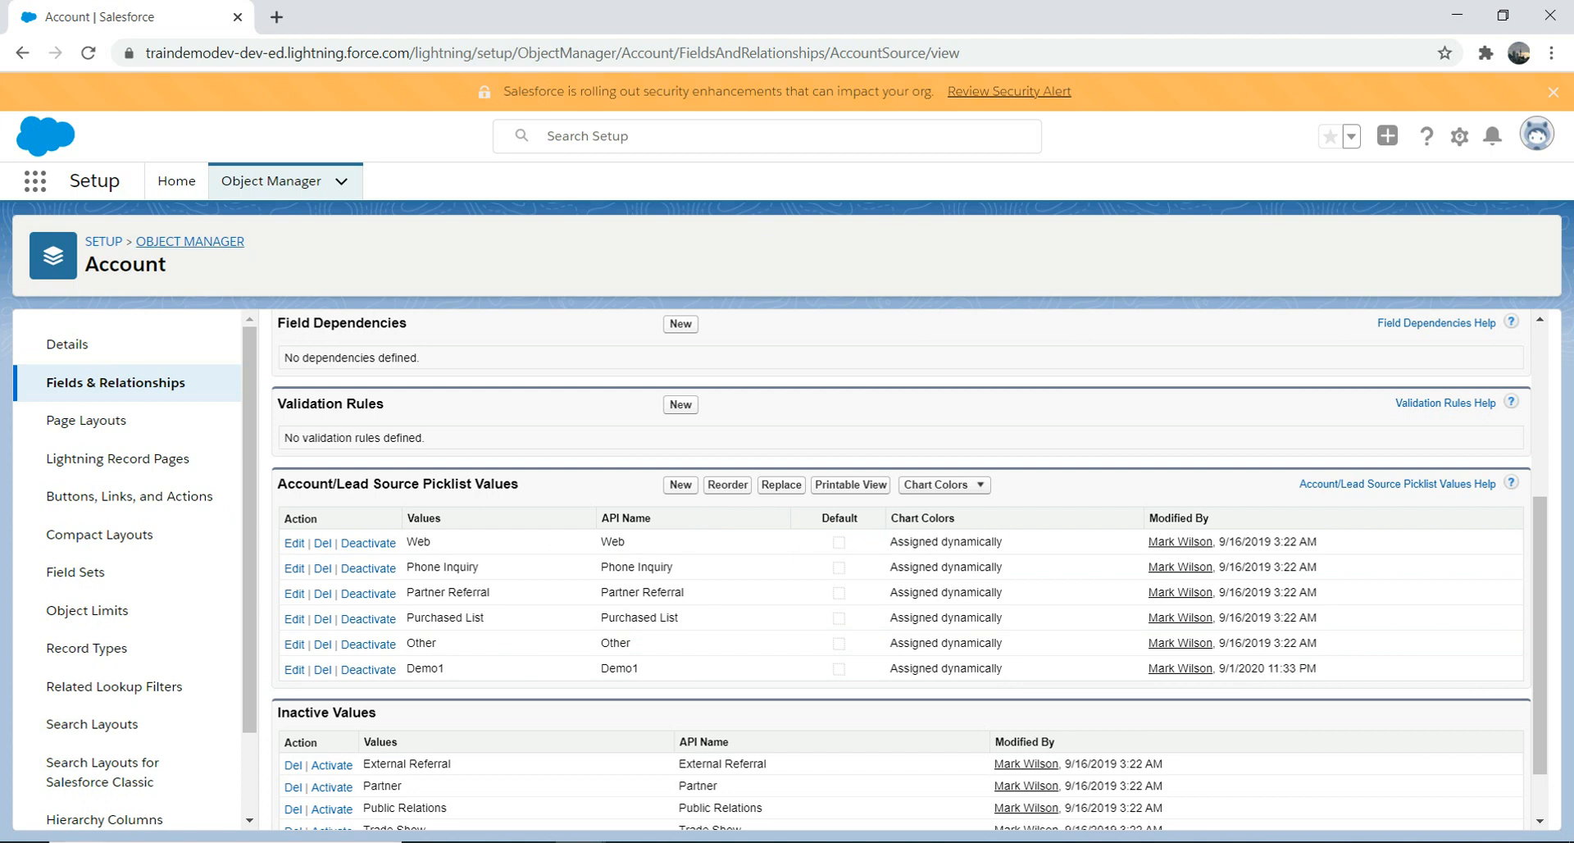
Find the WhiskyDrinker custom object among the objects and open its fields and relationships.
left_click(189, 241)
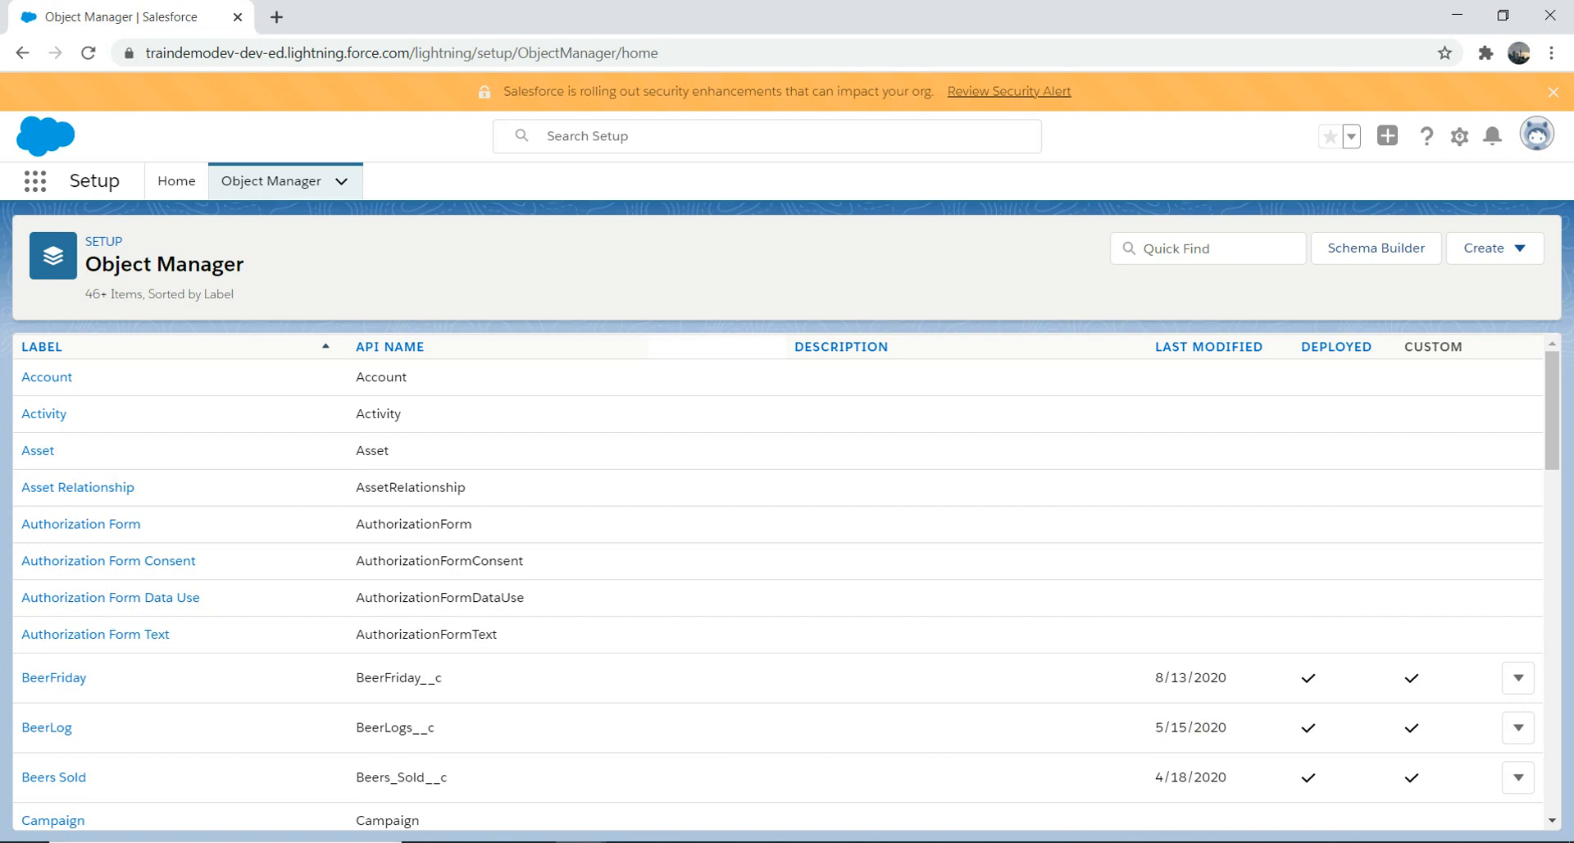
left_click(1180, 247)
type("whis")
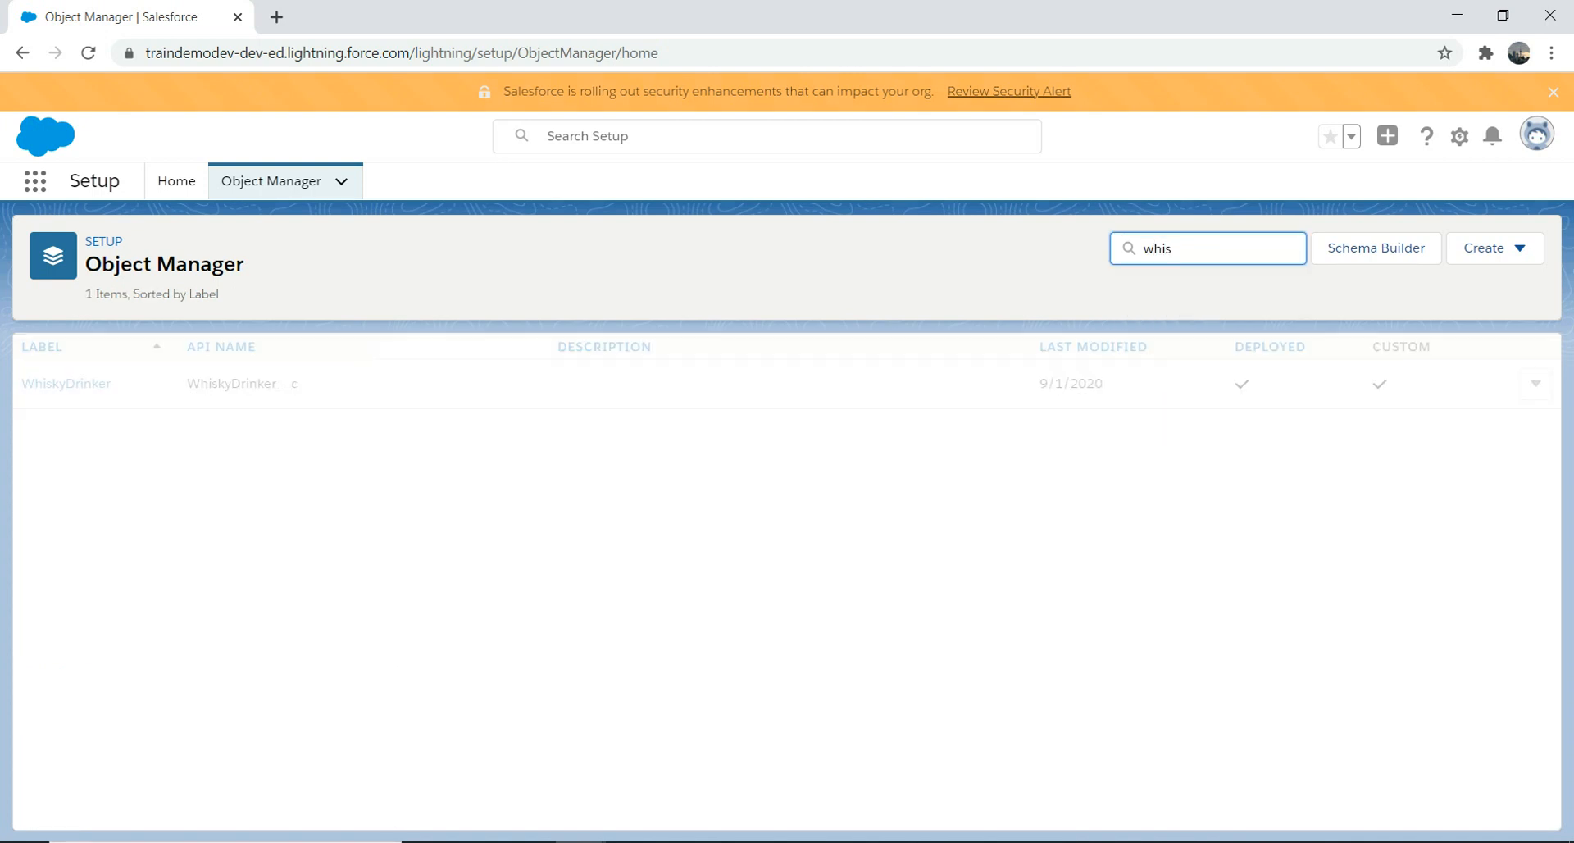
left_click(65, 383)
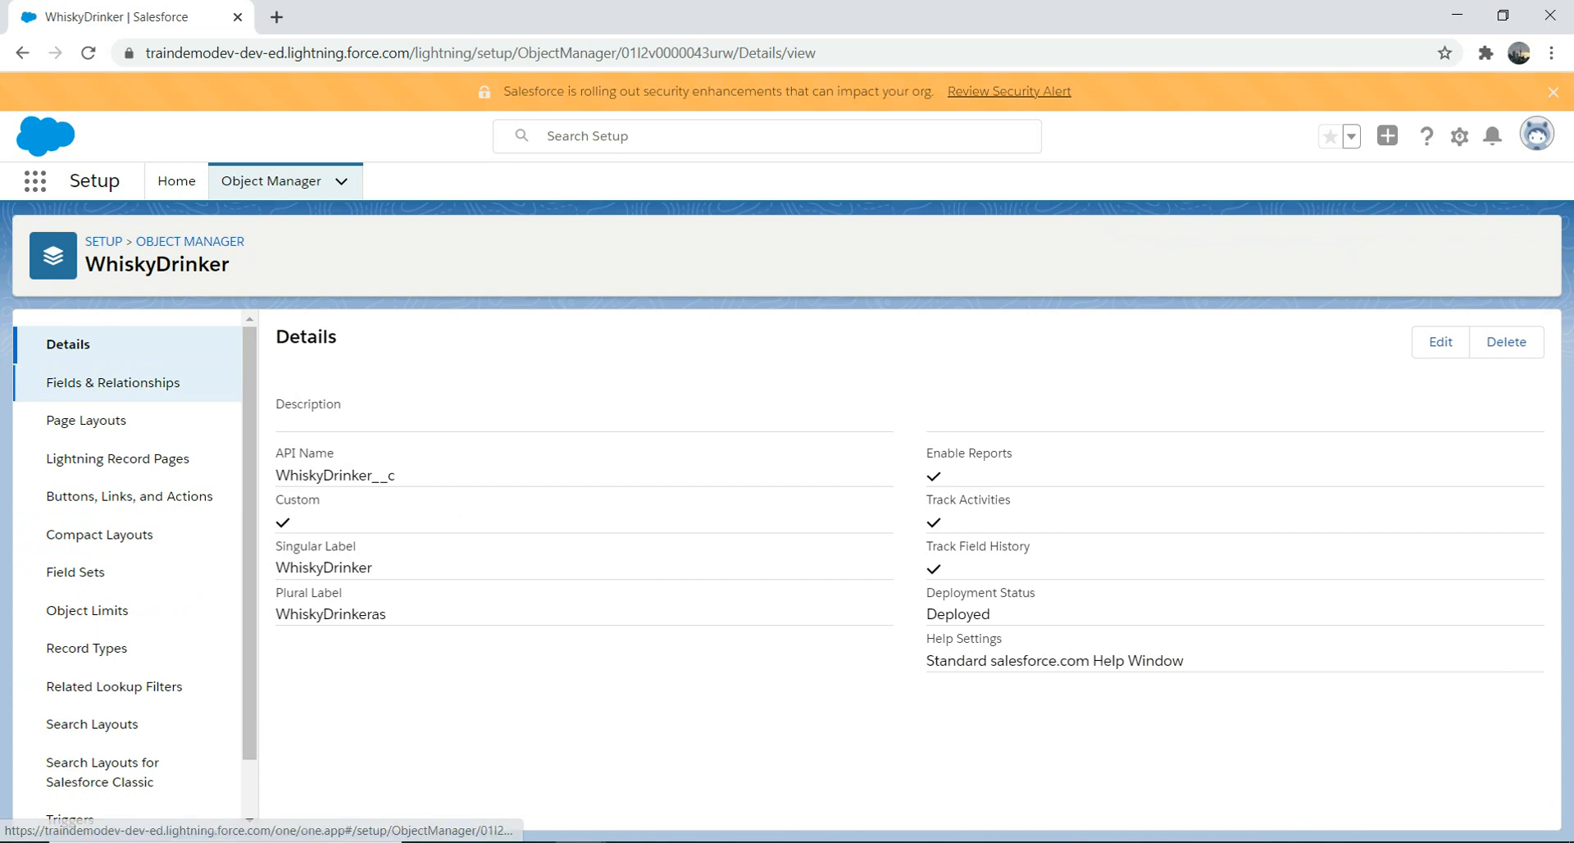
left_click(112, 382)
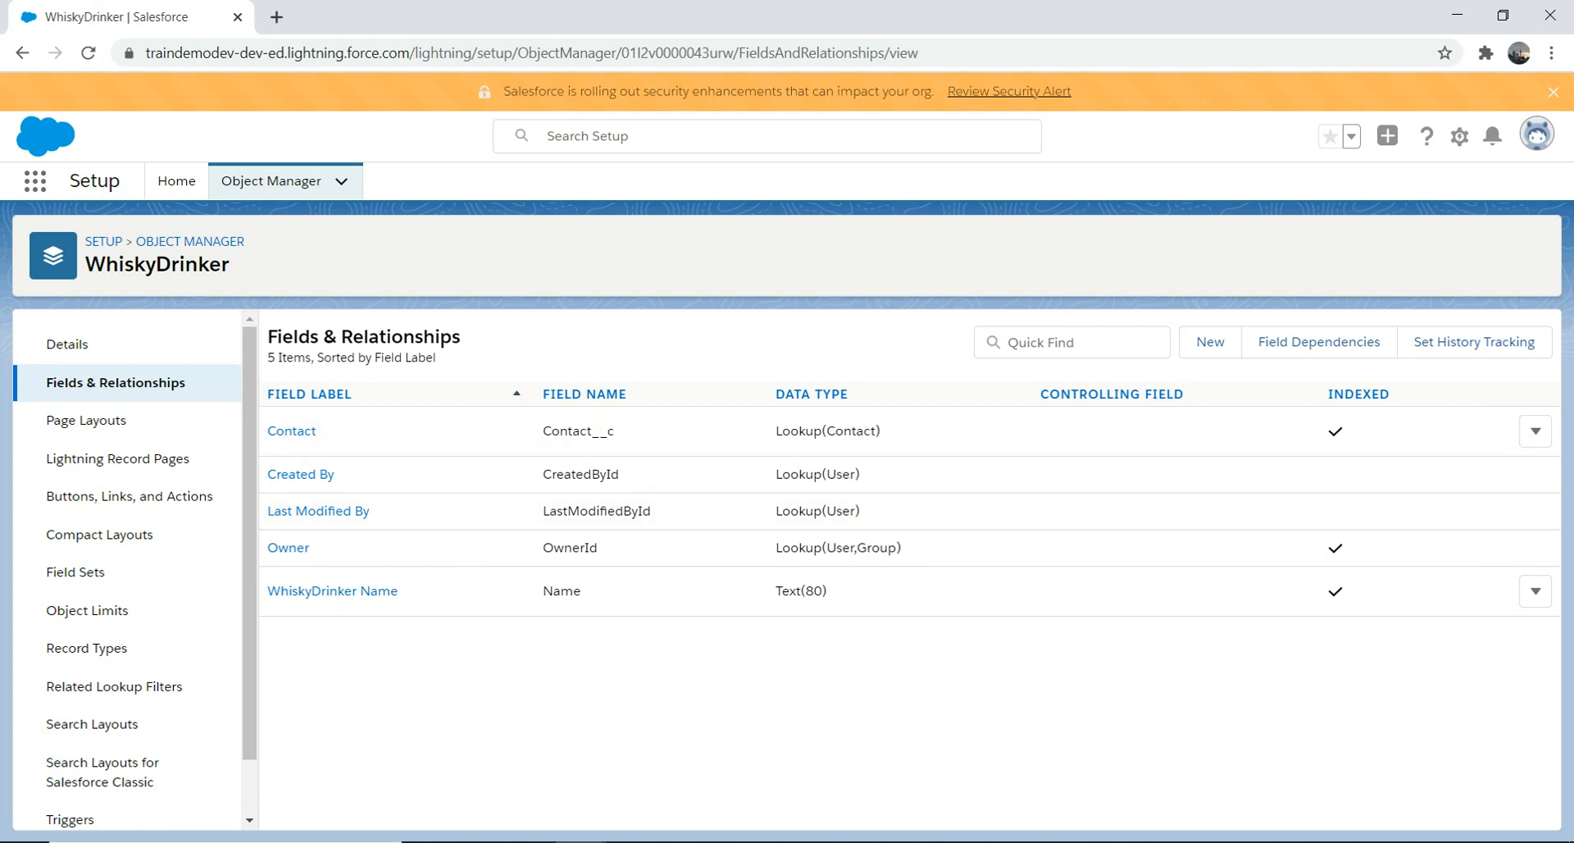
Start a new custom field on WhiskyDrinker with the Picklist data type and continue to its details.
left_click(1210, 341)
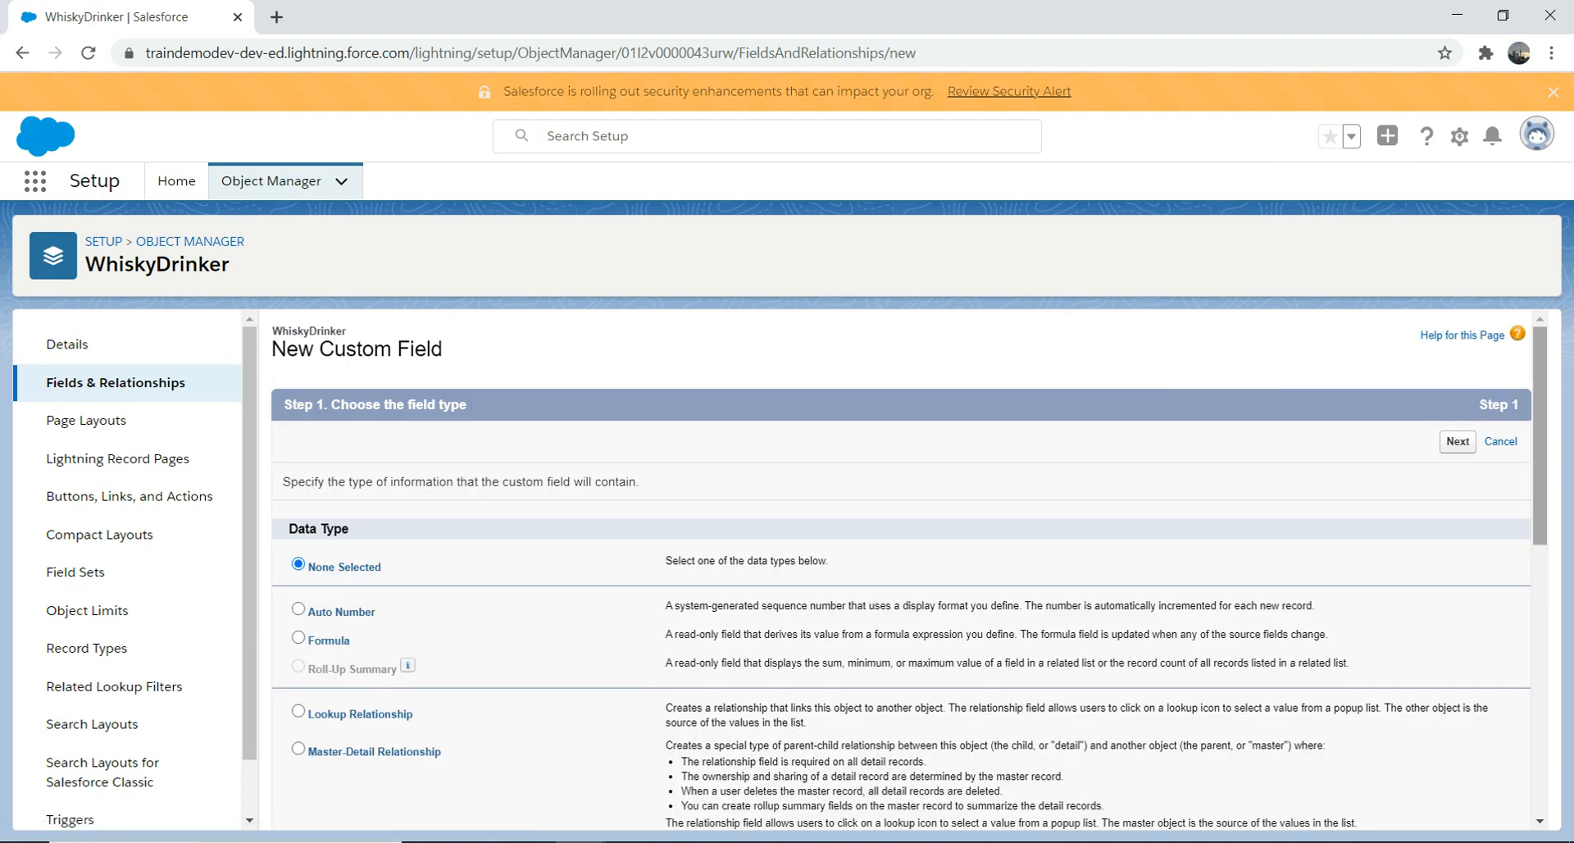
scroll(901, 574, "down", 2)
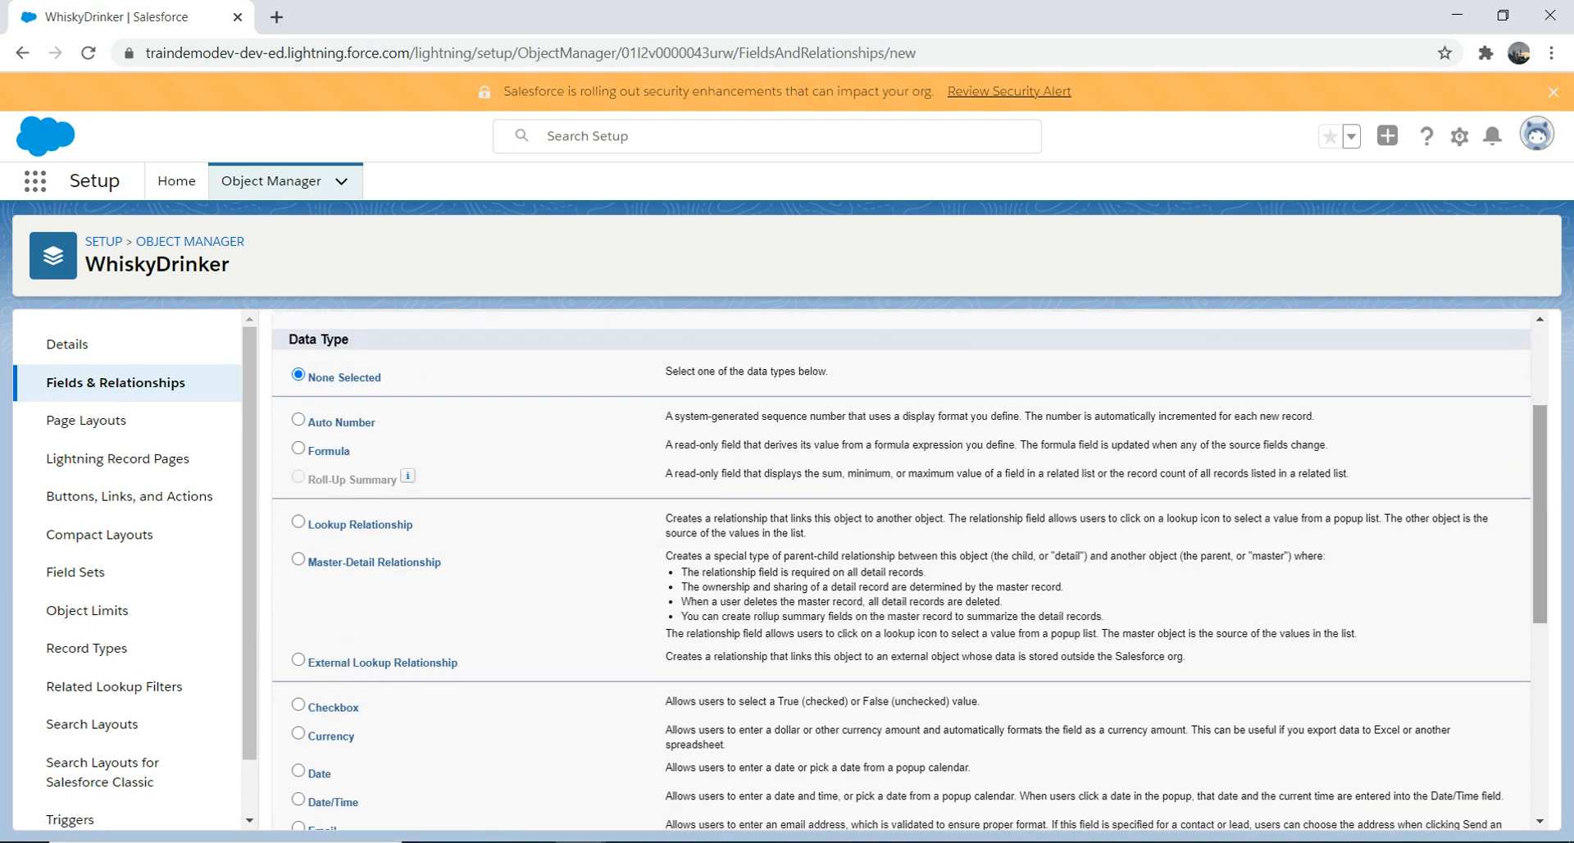
scroll(902, 574, "down", 4)
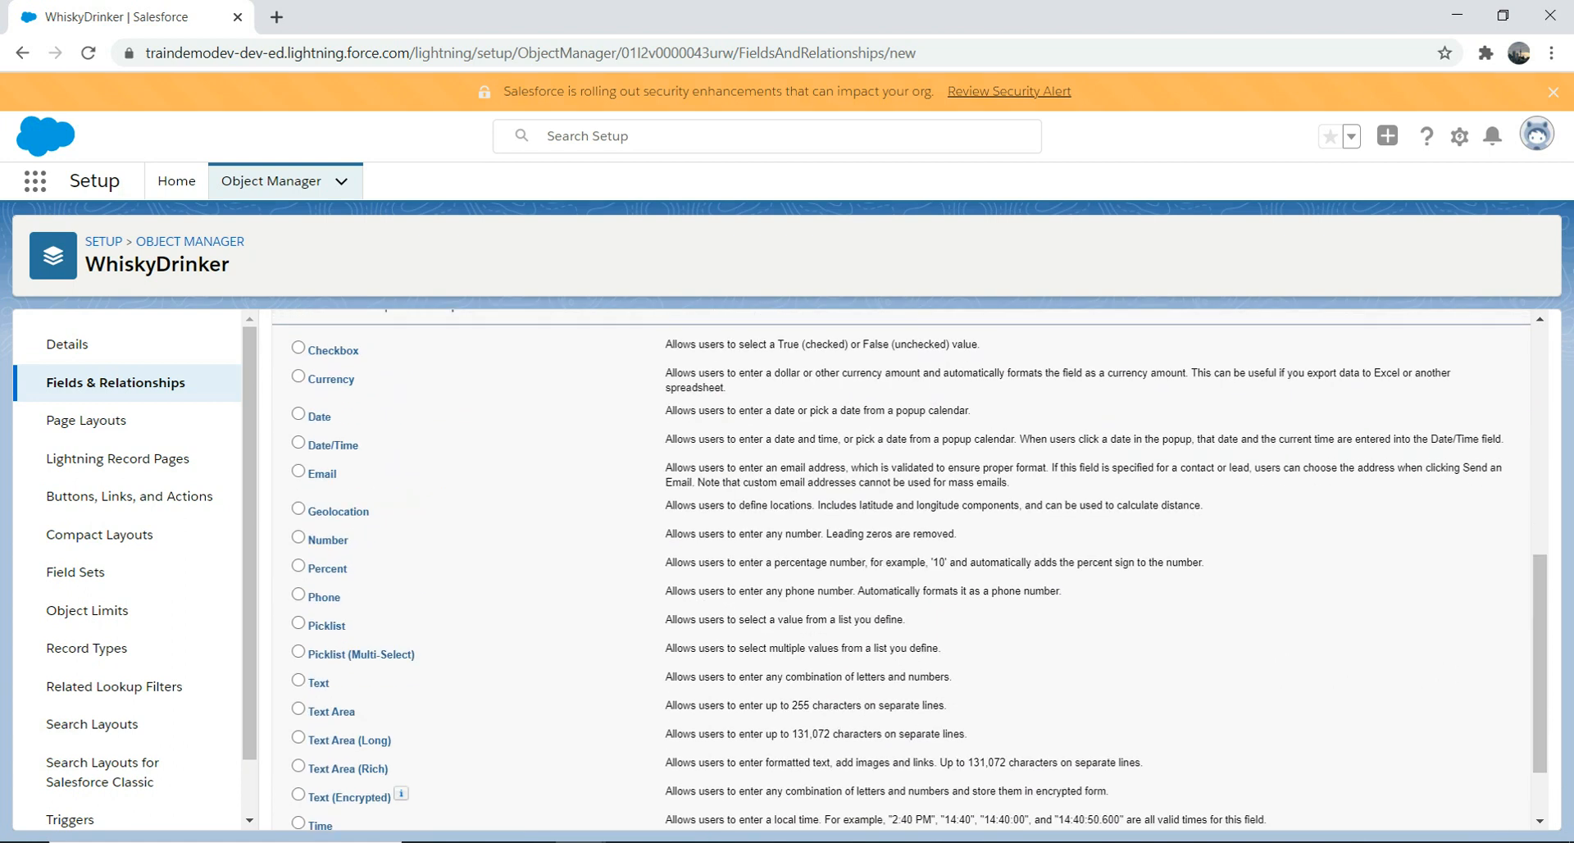
left_click(298, 622)
scroll(901, 573, "down", 2)
left_click(1457, 806)
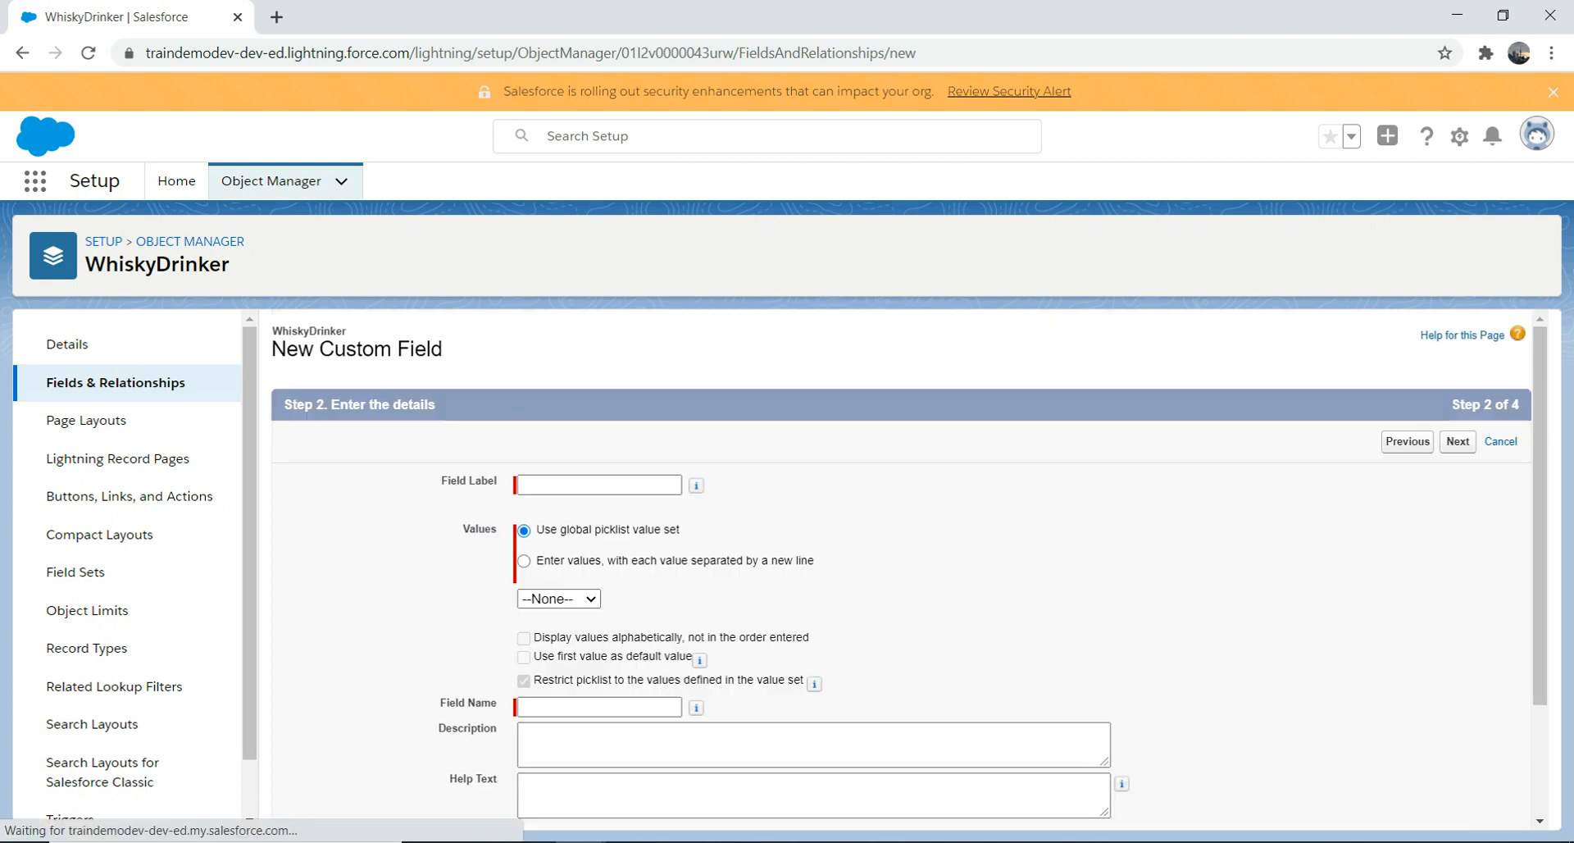
Label the field NameOfWhisky and choose to enter its own values, each separated by a new line.
type("Nameof")
key("Down")
key("Return")
key("Tab")
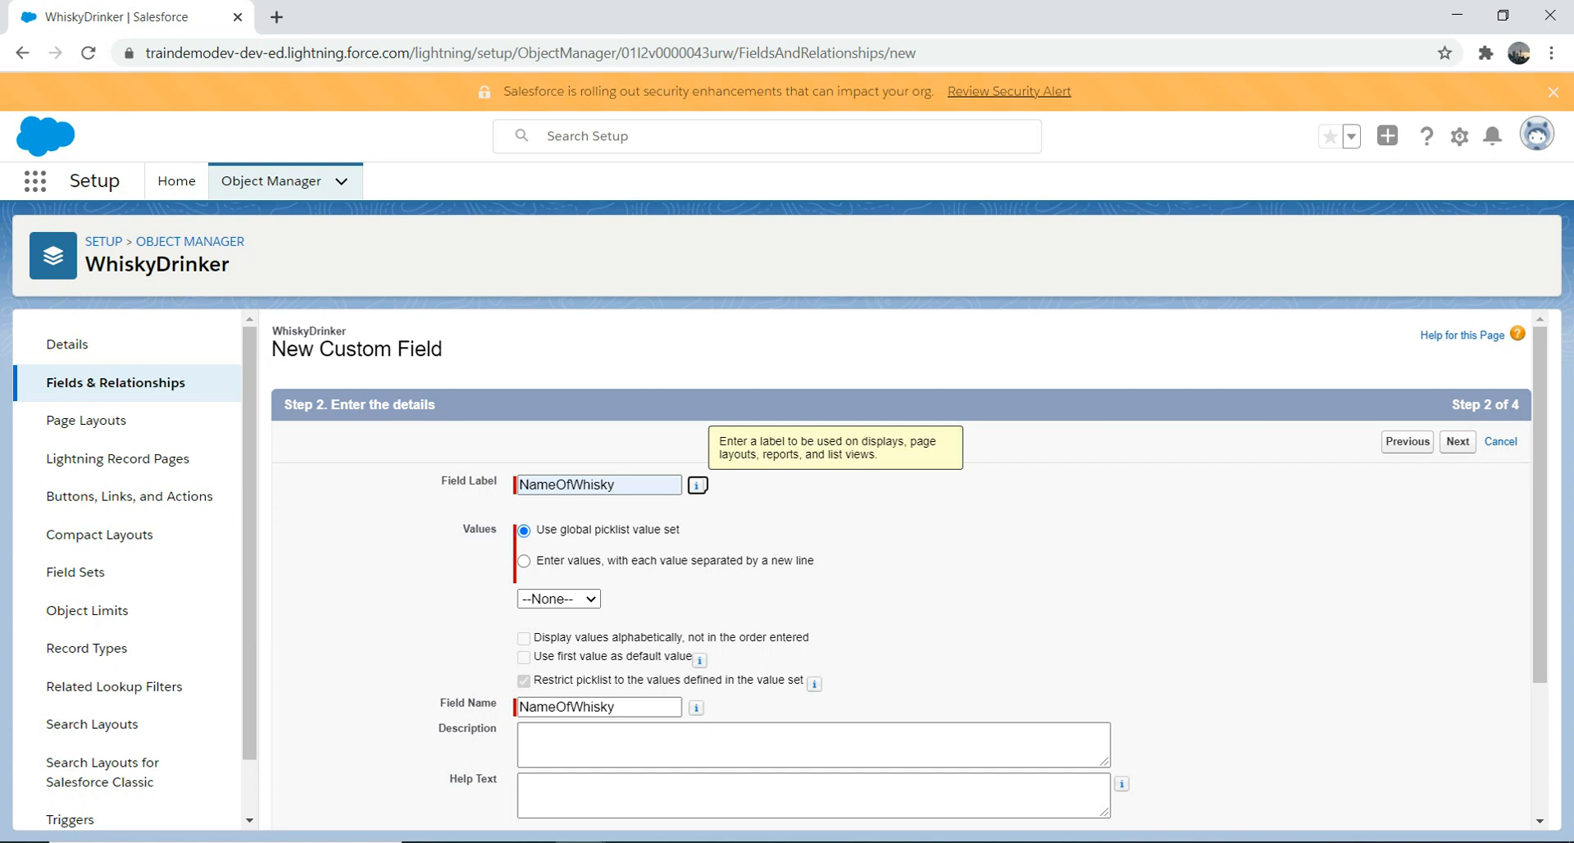
left_click(524, 561)
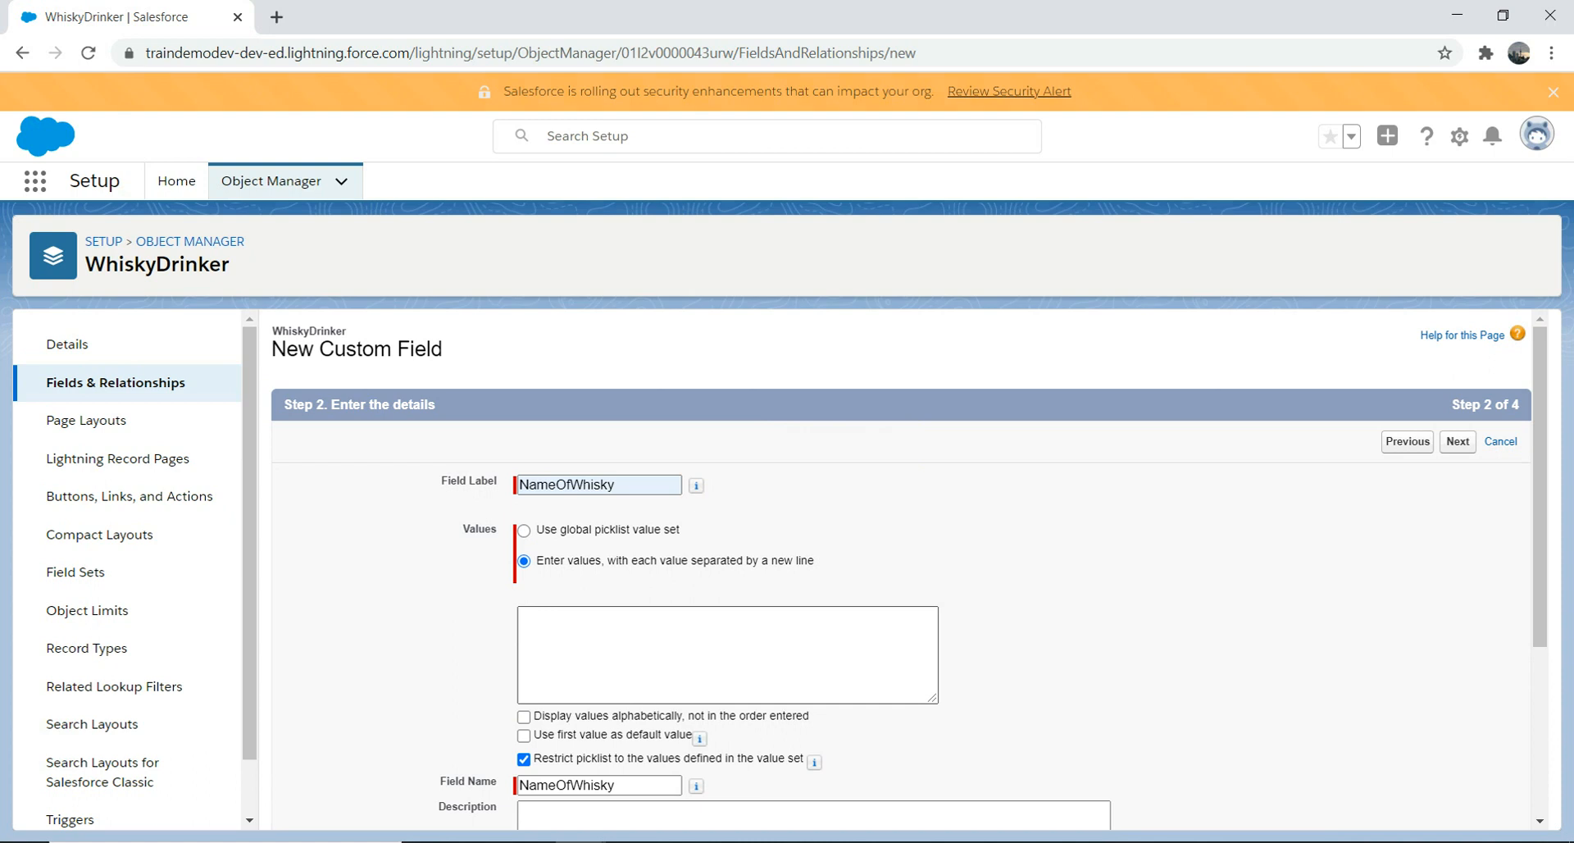
Enter the picklist values Jack Daniel, Wild Turkey, Red Label, Black Label, Blue Label and Green Label on separate lines.
left_click(522, 616)
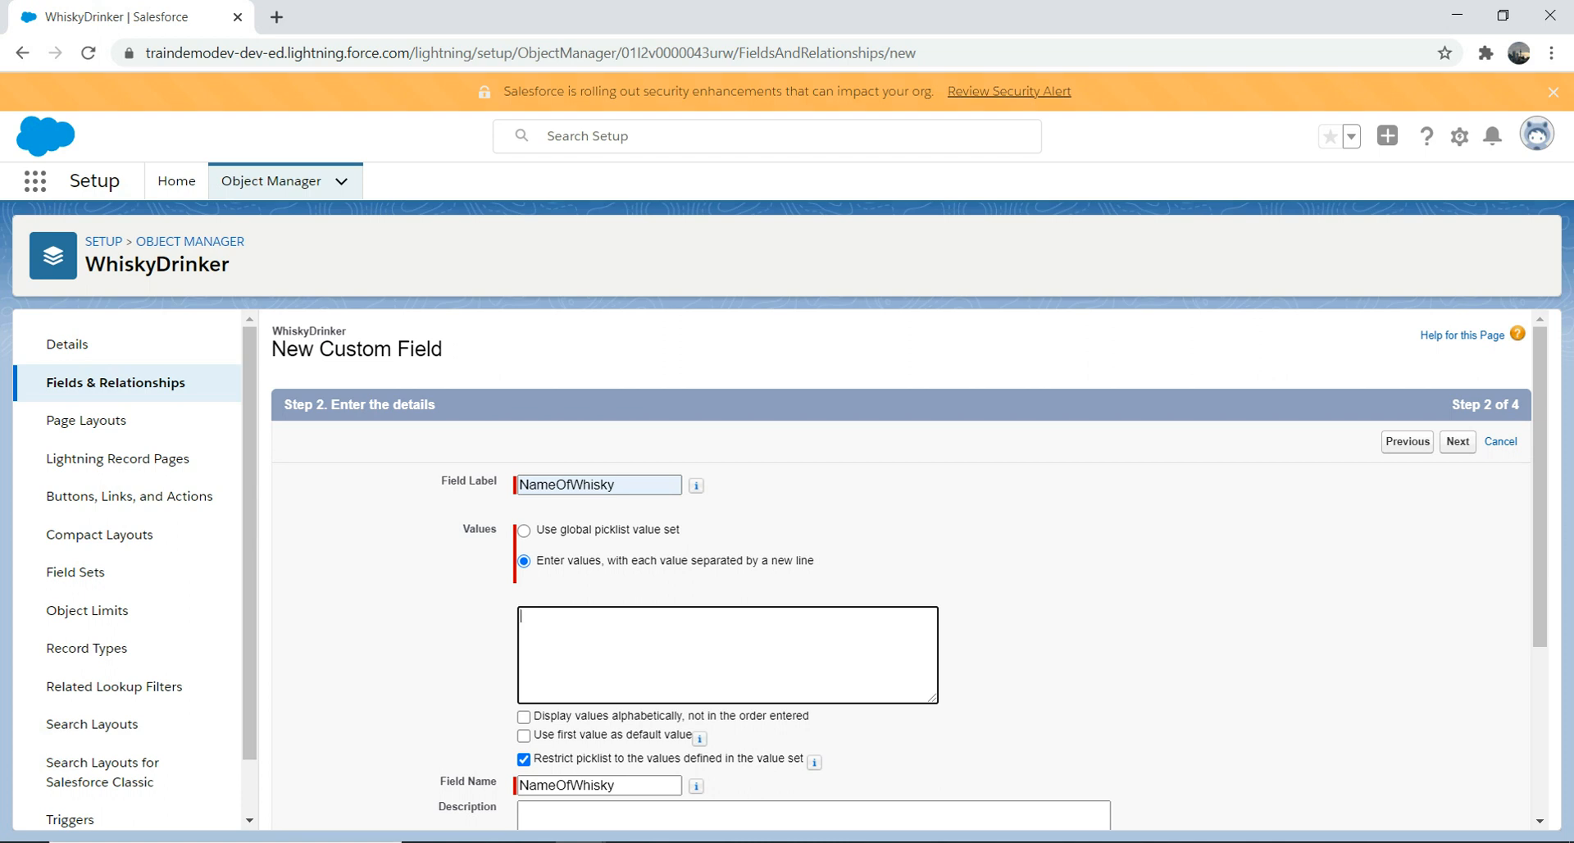
type("Jack Daniel")
key("Return")
type("Wild Turkey")
key("Return")
type("Red Label Black Lable")
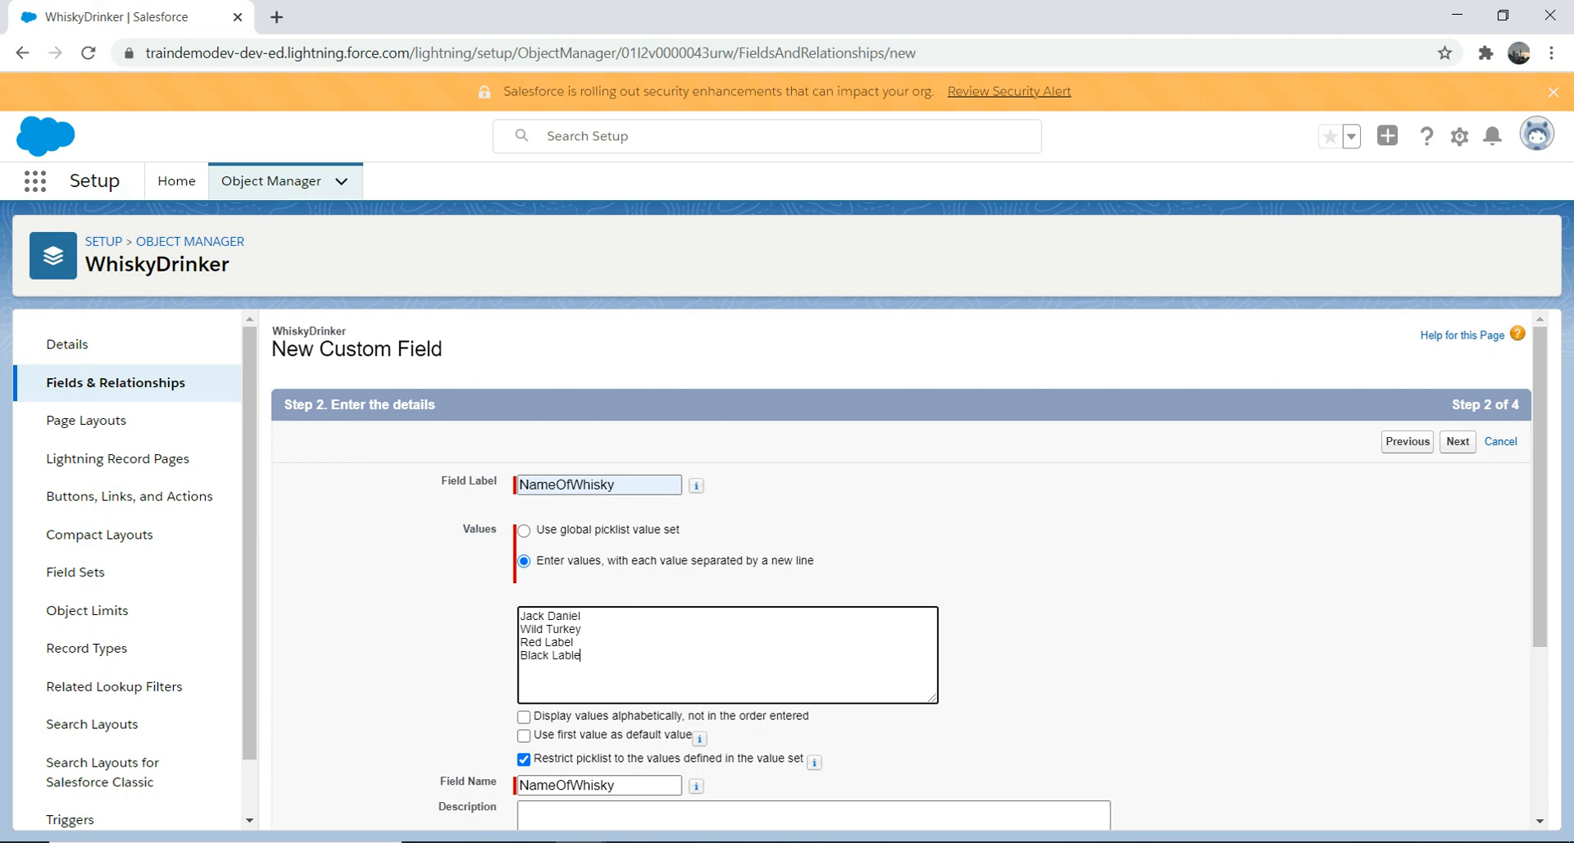
key("Return")
type("Blue La")
type("bel ")
type("Green Label")
left_click(580, 655)
key("BackSpace")
key("BackSpace")
type("e")
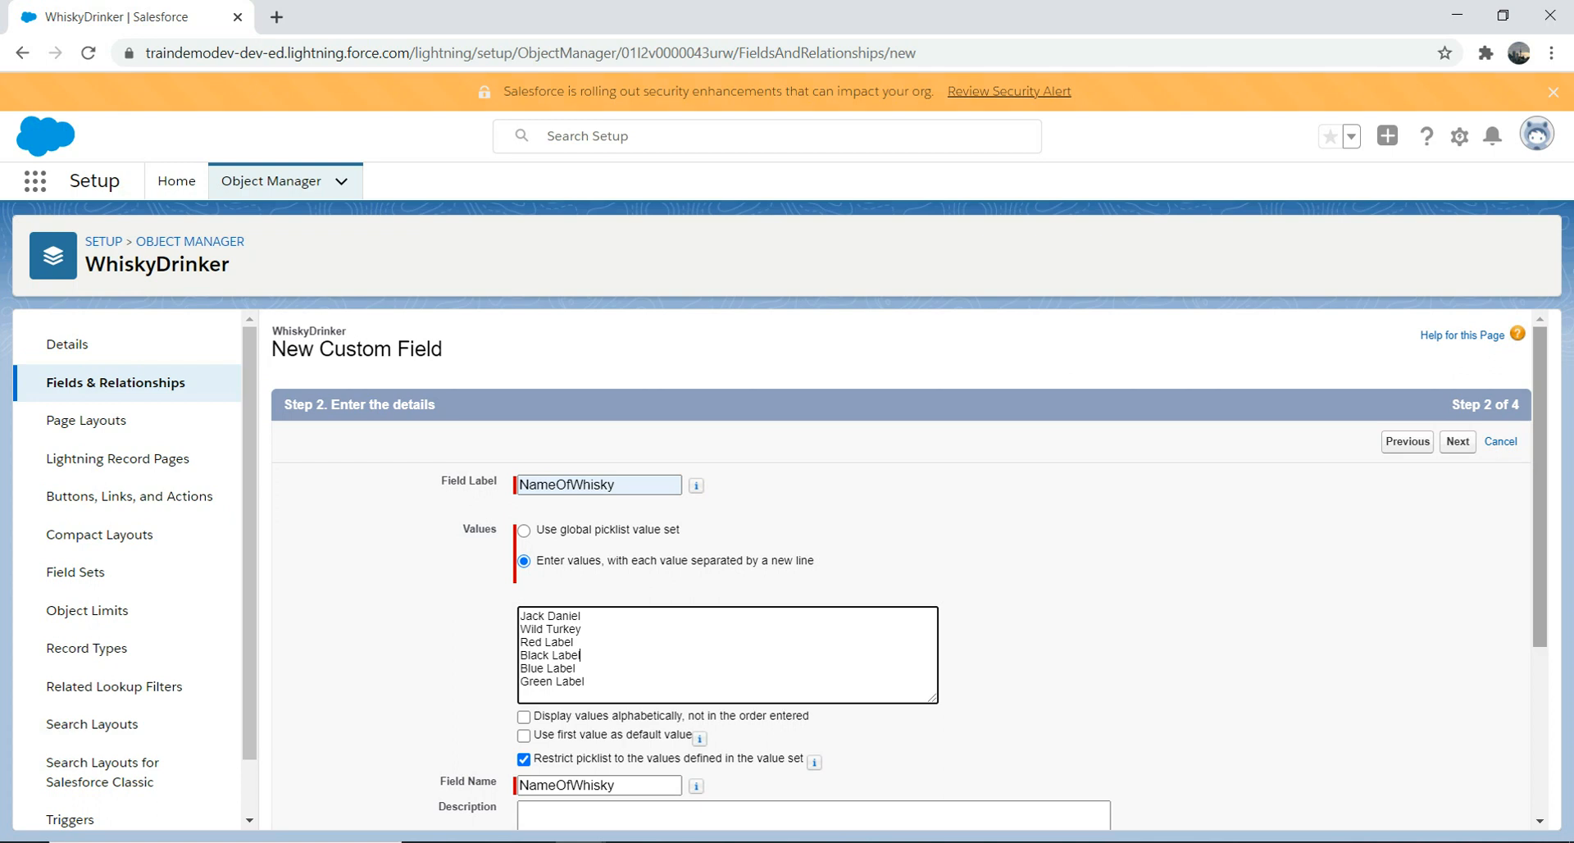
Display the picklist values alphabetically, use the first value as the default, and continue to field-level security.
scroll(901, 574, "down", 1)
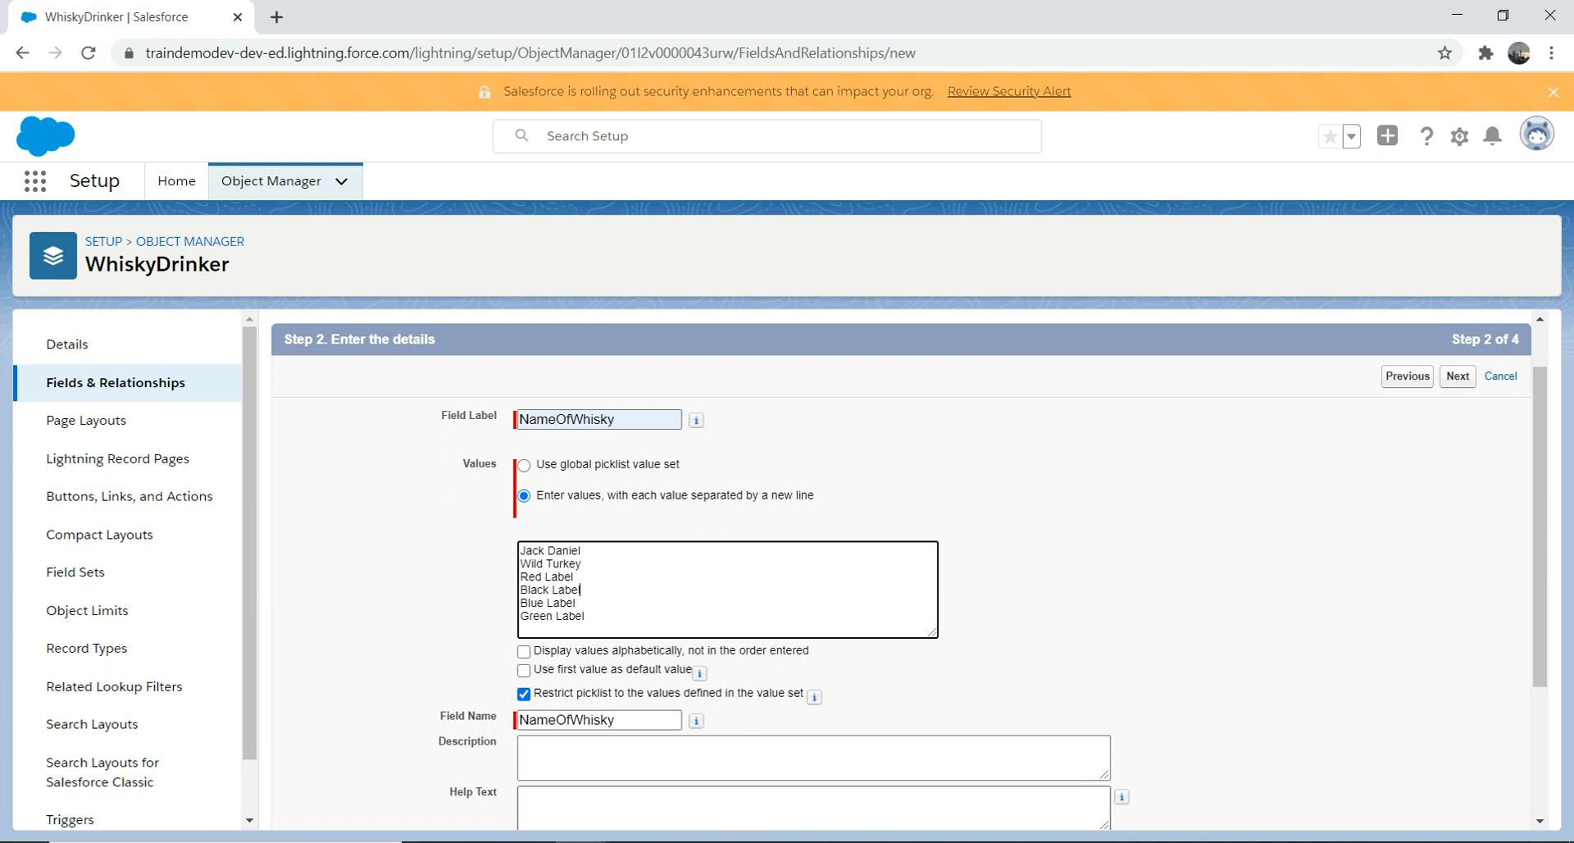
left_click(523, 652)
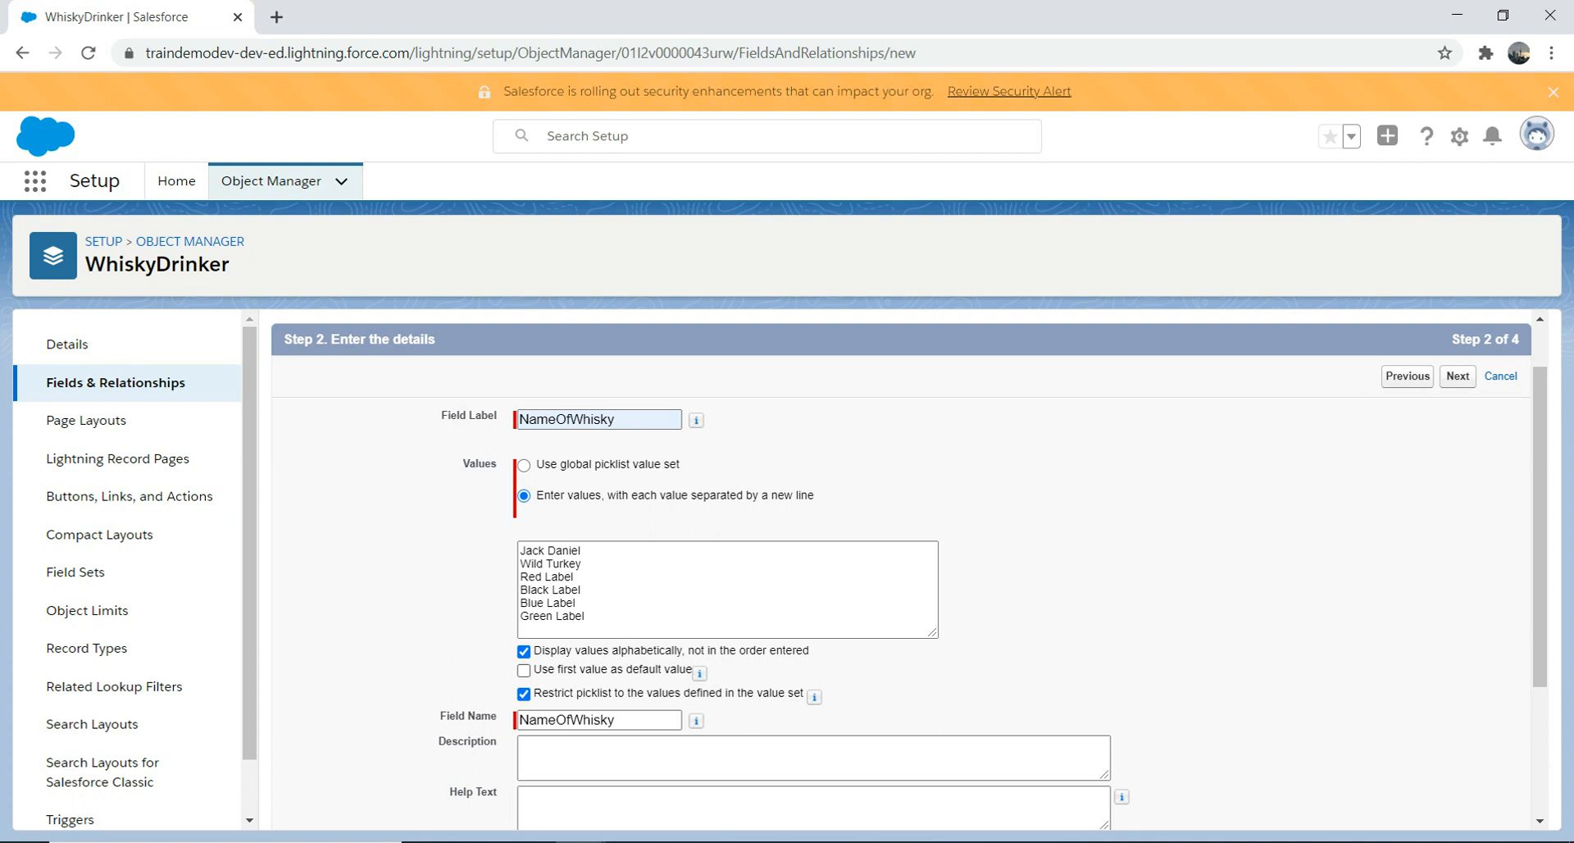
left_click(524, 669)
left_click(1457, 376)
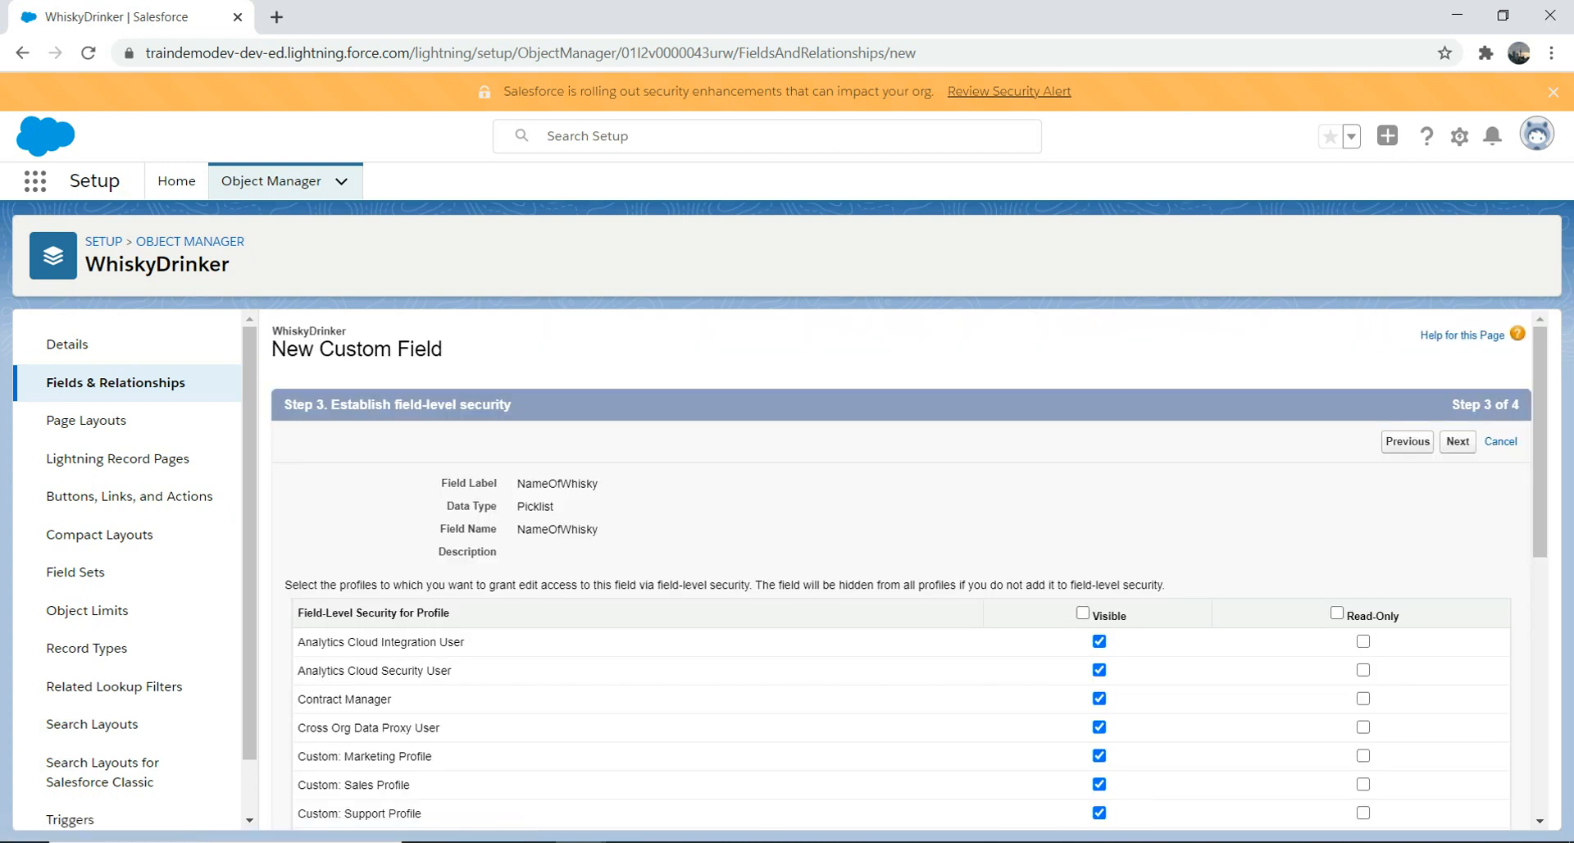
Go back to the field details to review the remaining options, and return to field-level security.
left_click(1407, 441)
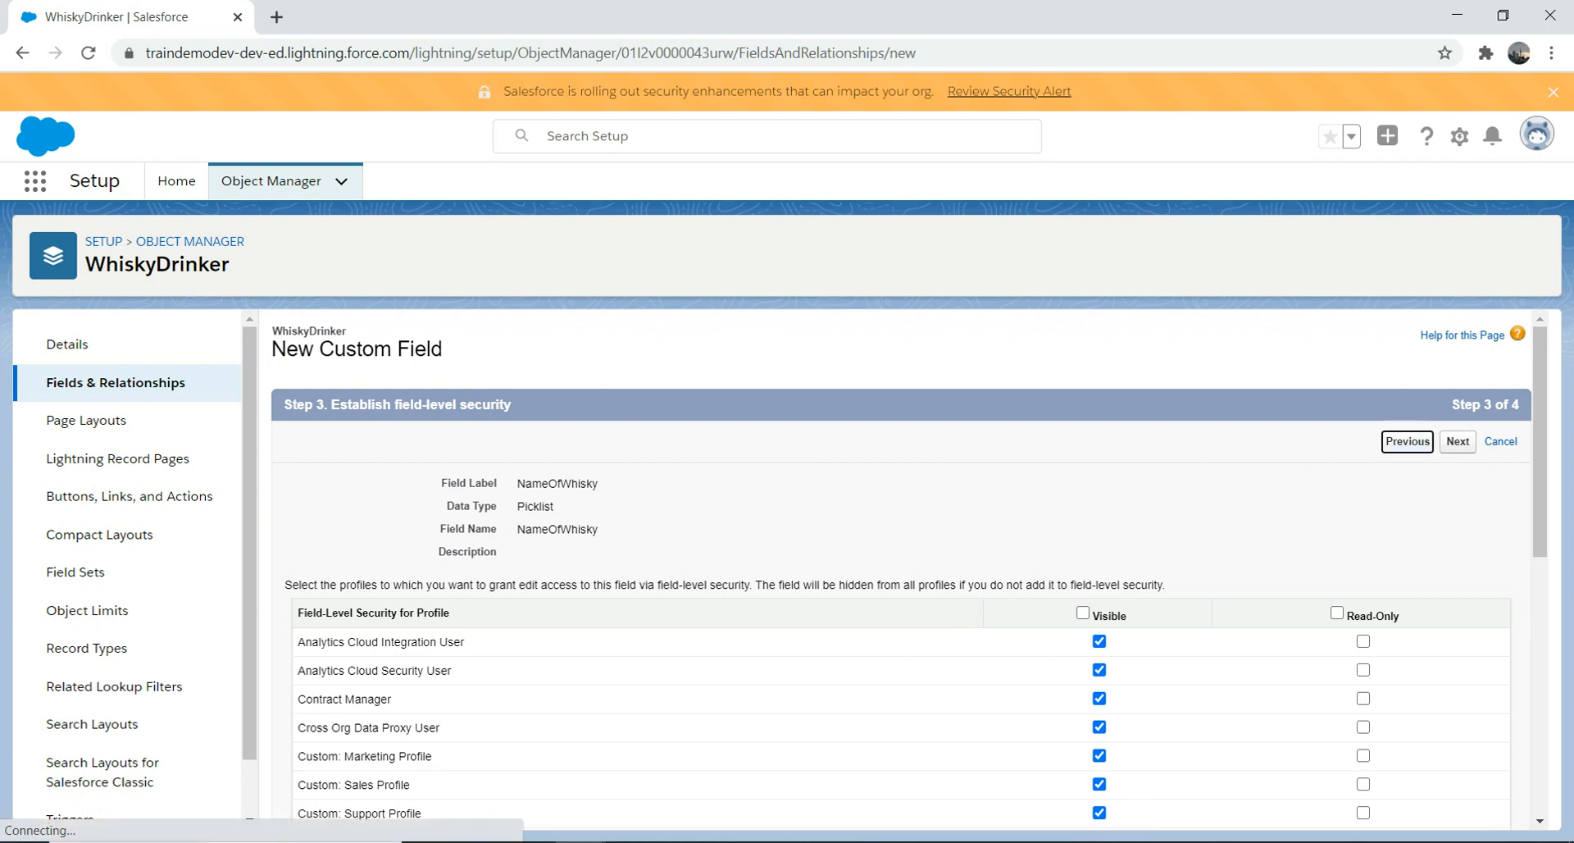
scroll(902, 573, "down", 3)
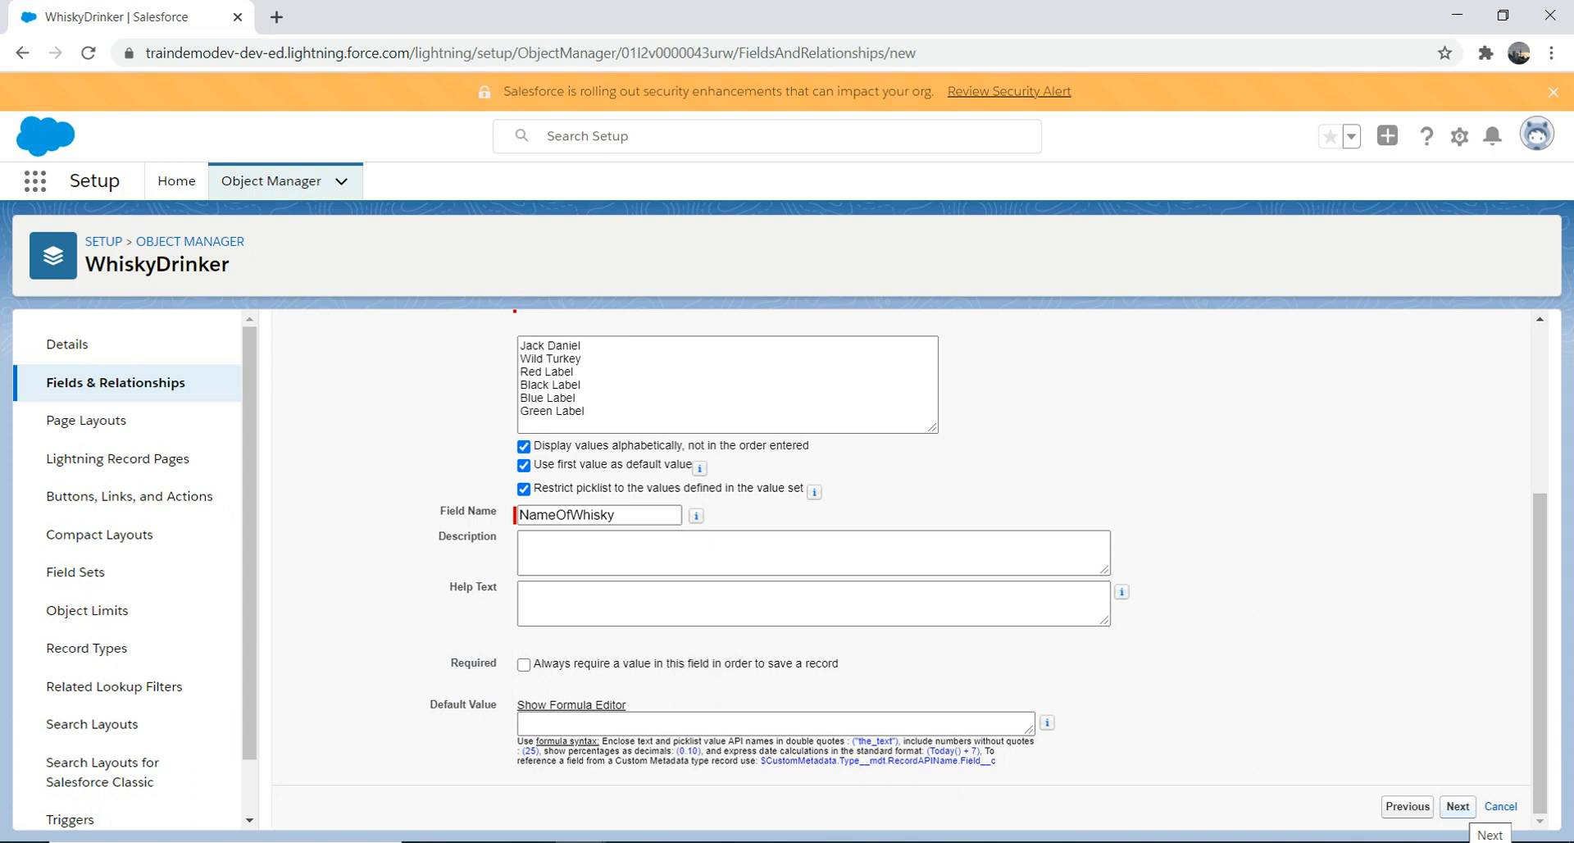
left_click(1457, 806)
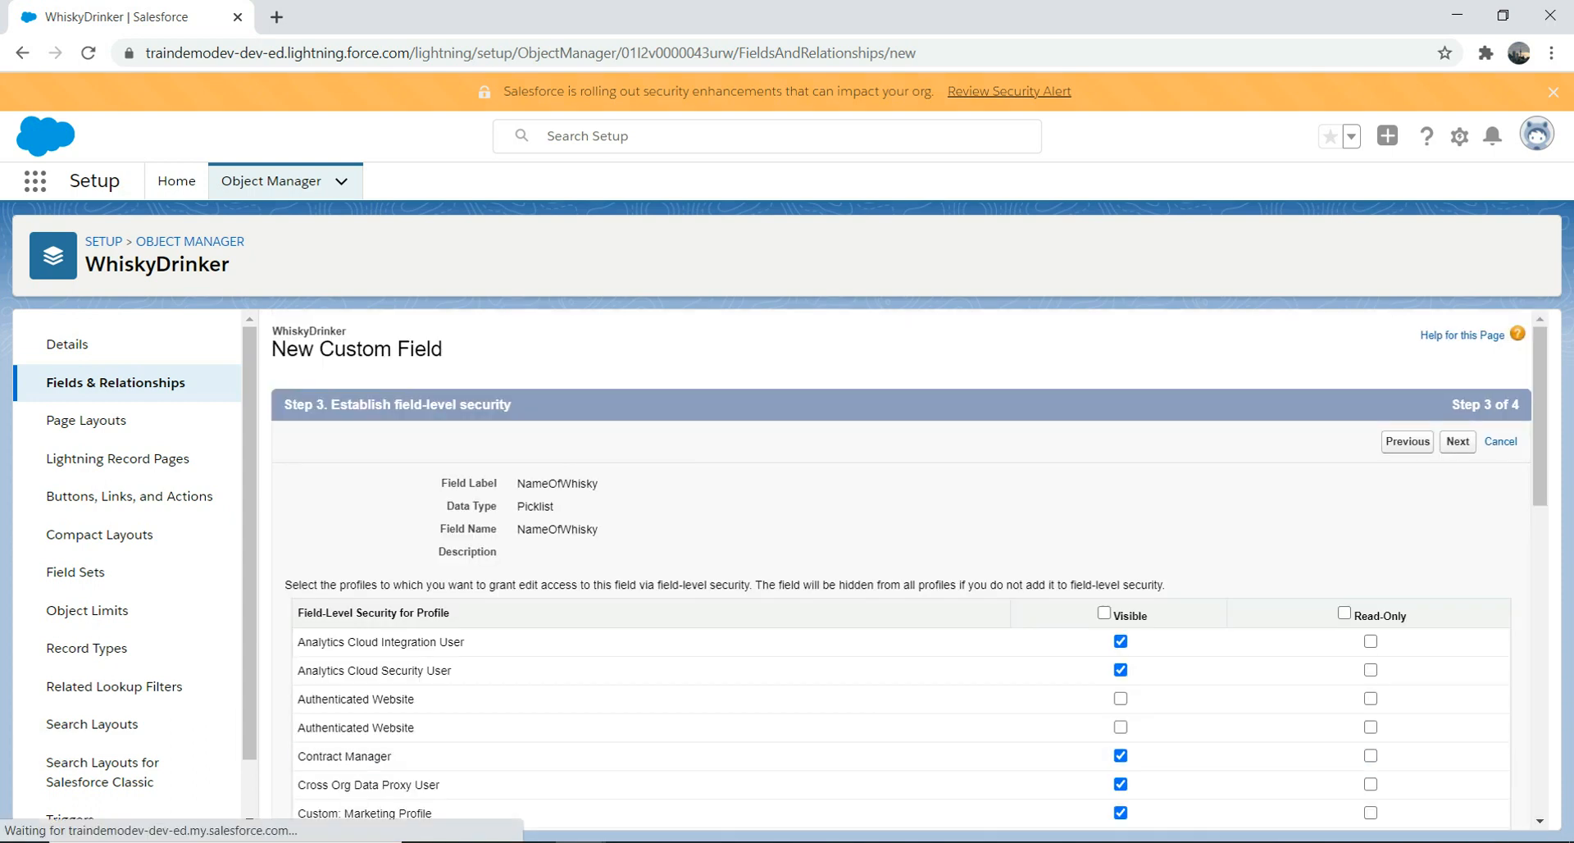
Make the NameOfWhisky field visible to all profiles and save it with the WhiskyDrinker Layout included.
left_click(1103, 612)
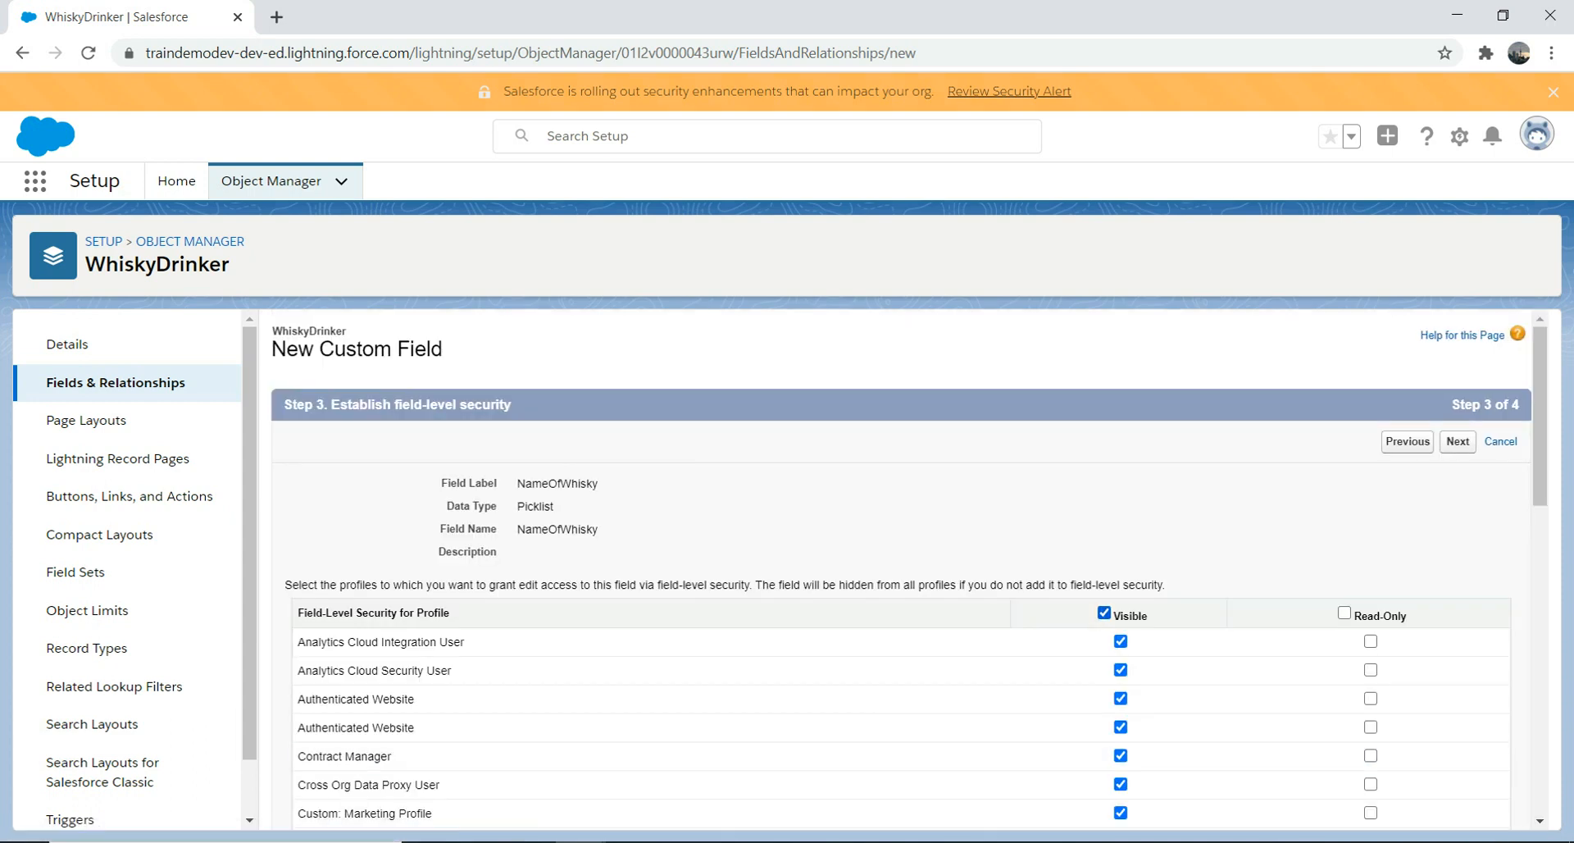
left_click(1457, 441)
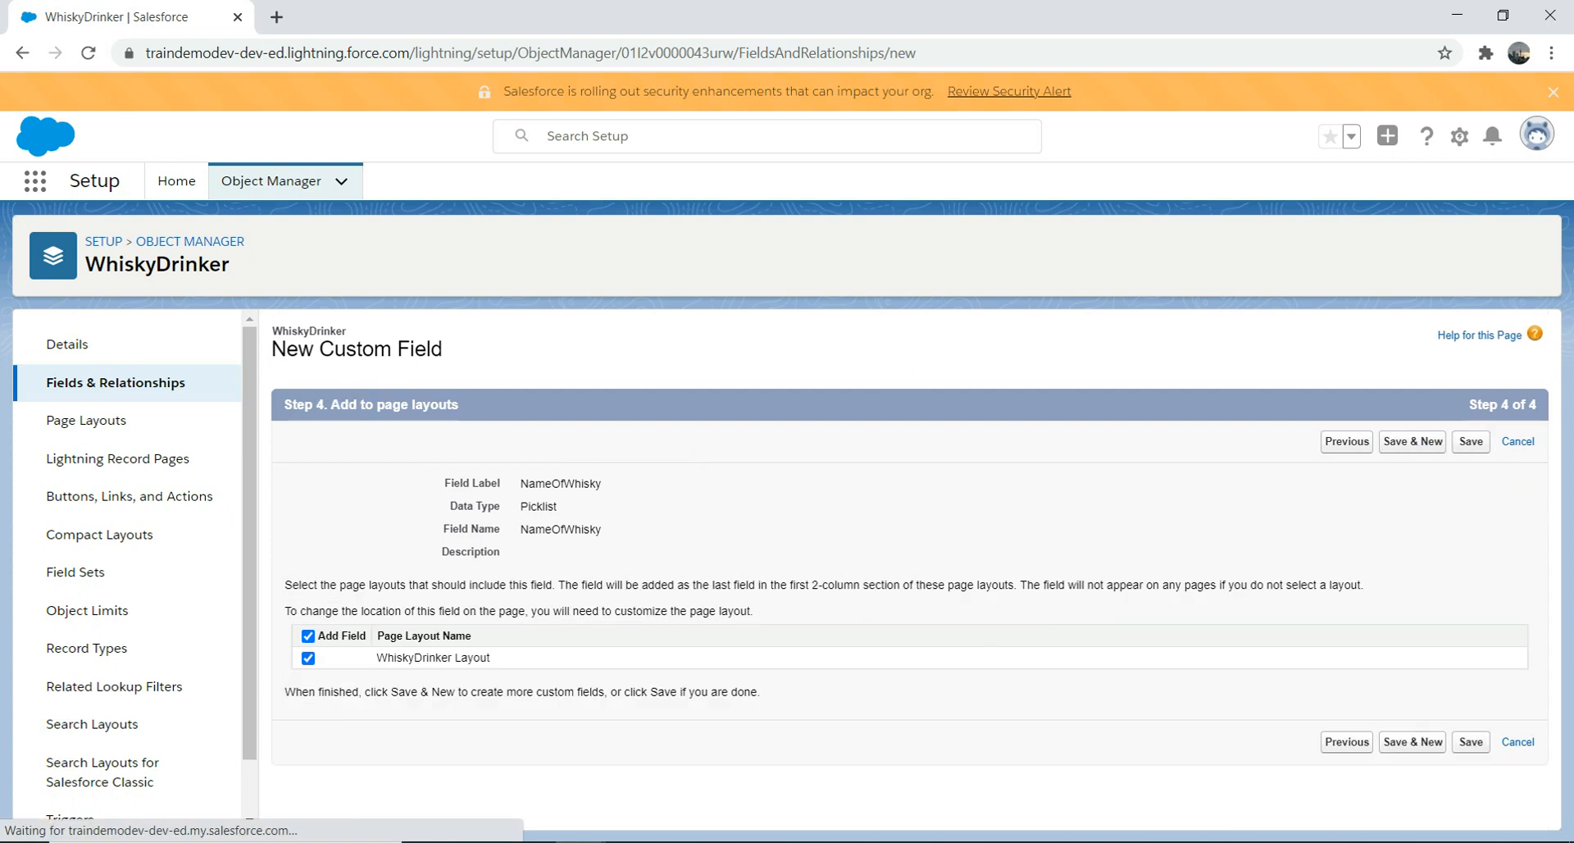
left_click(1470, 741)
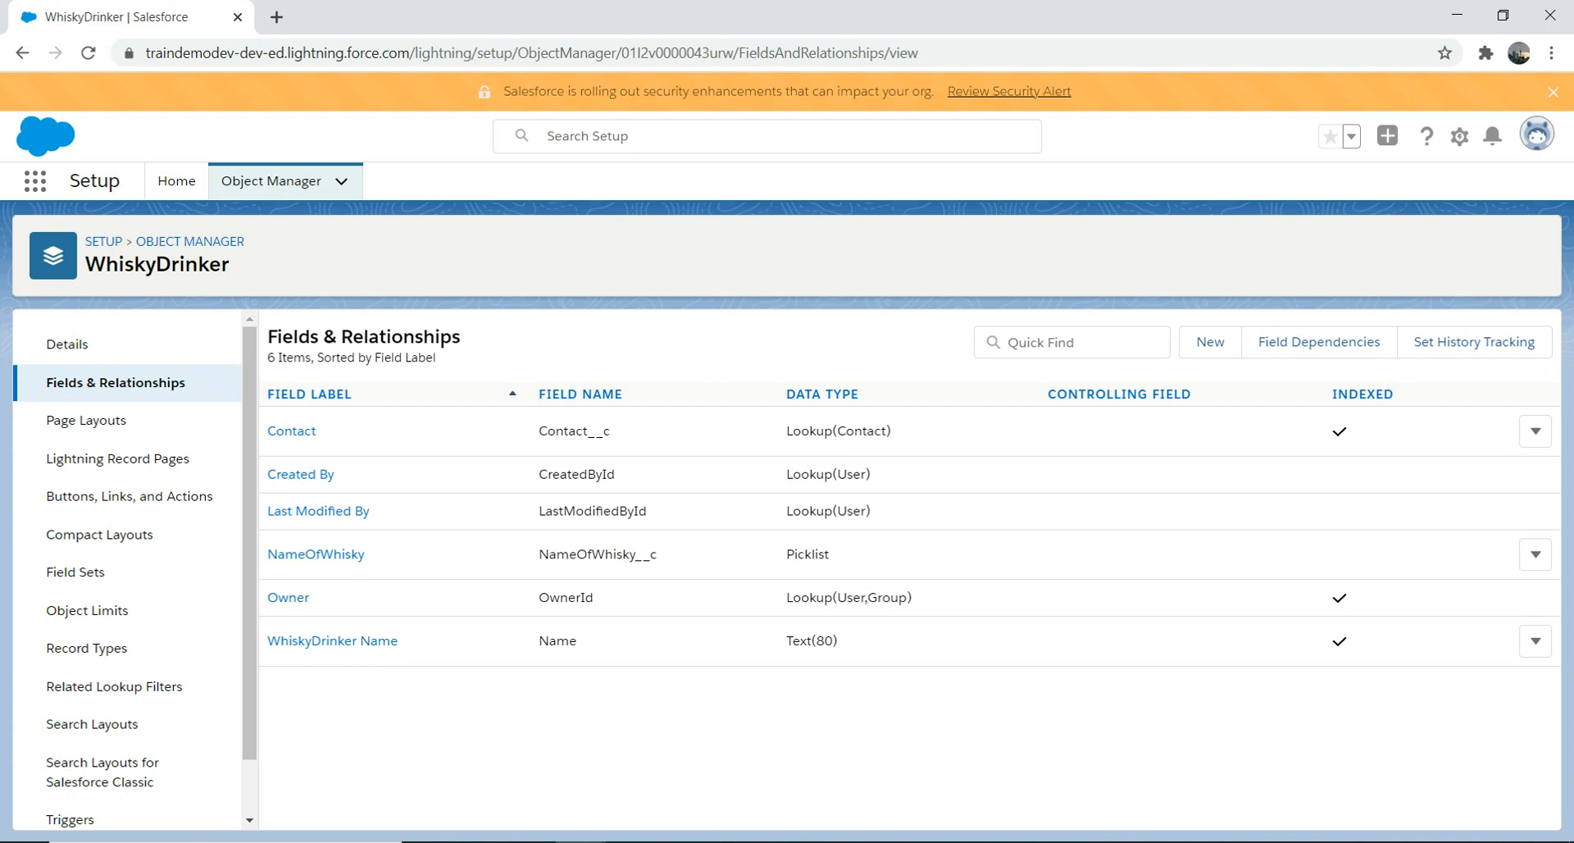
Open the WhiskyDrinkeras list and start a new WhiskyDrinker record, dismissing the browser's notification request.
left_click(34, 181)
type("whis")
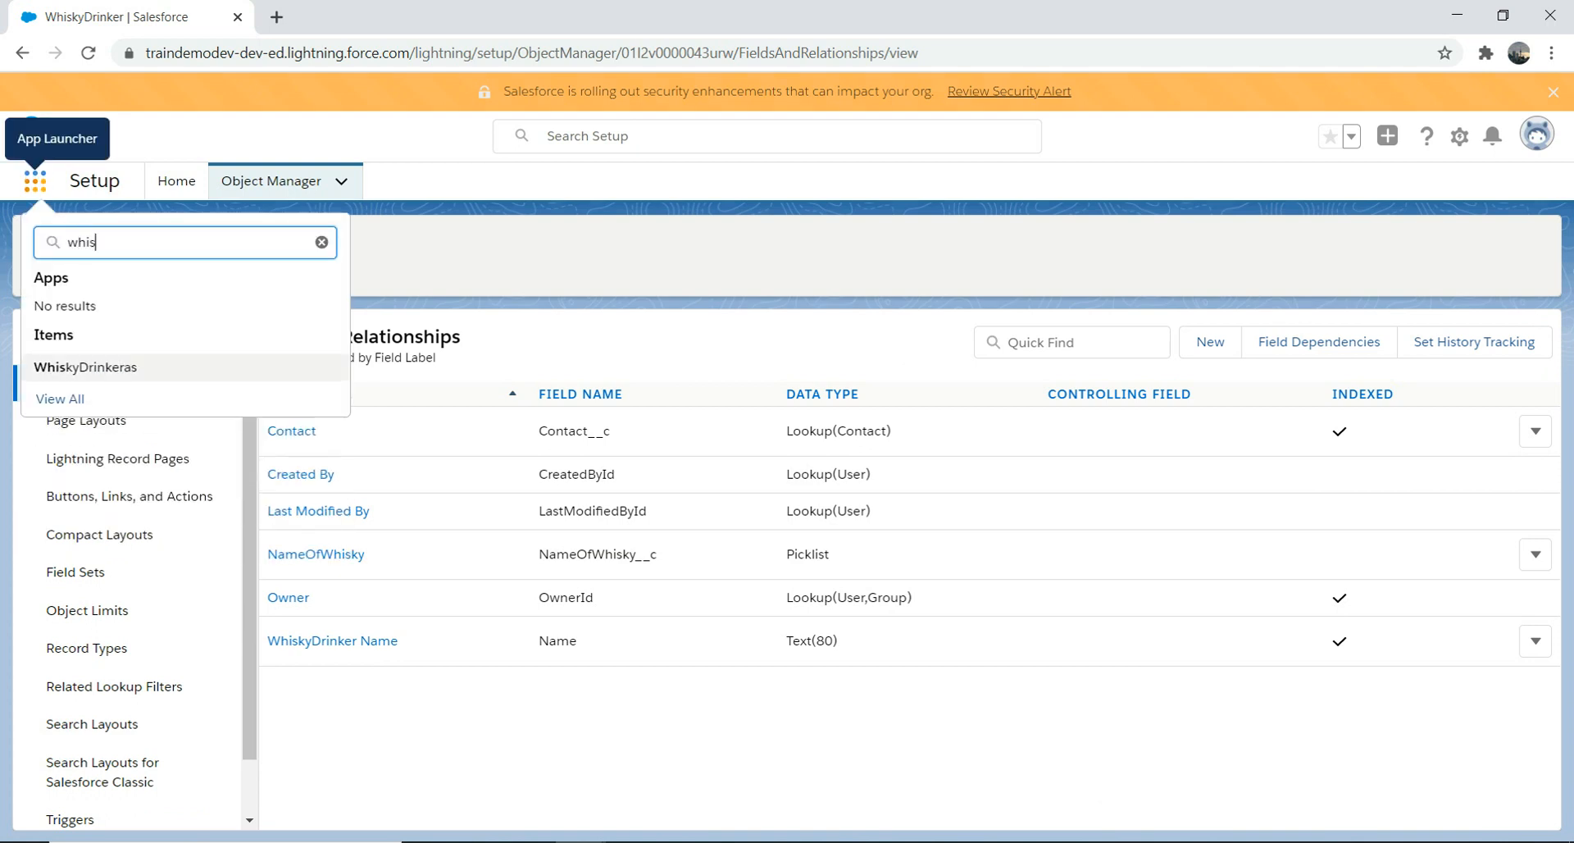
left_click(86, 367)
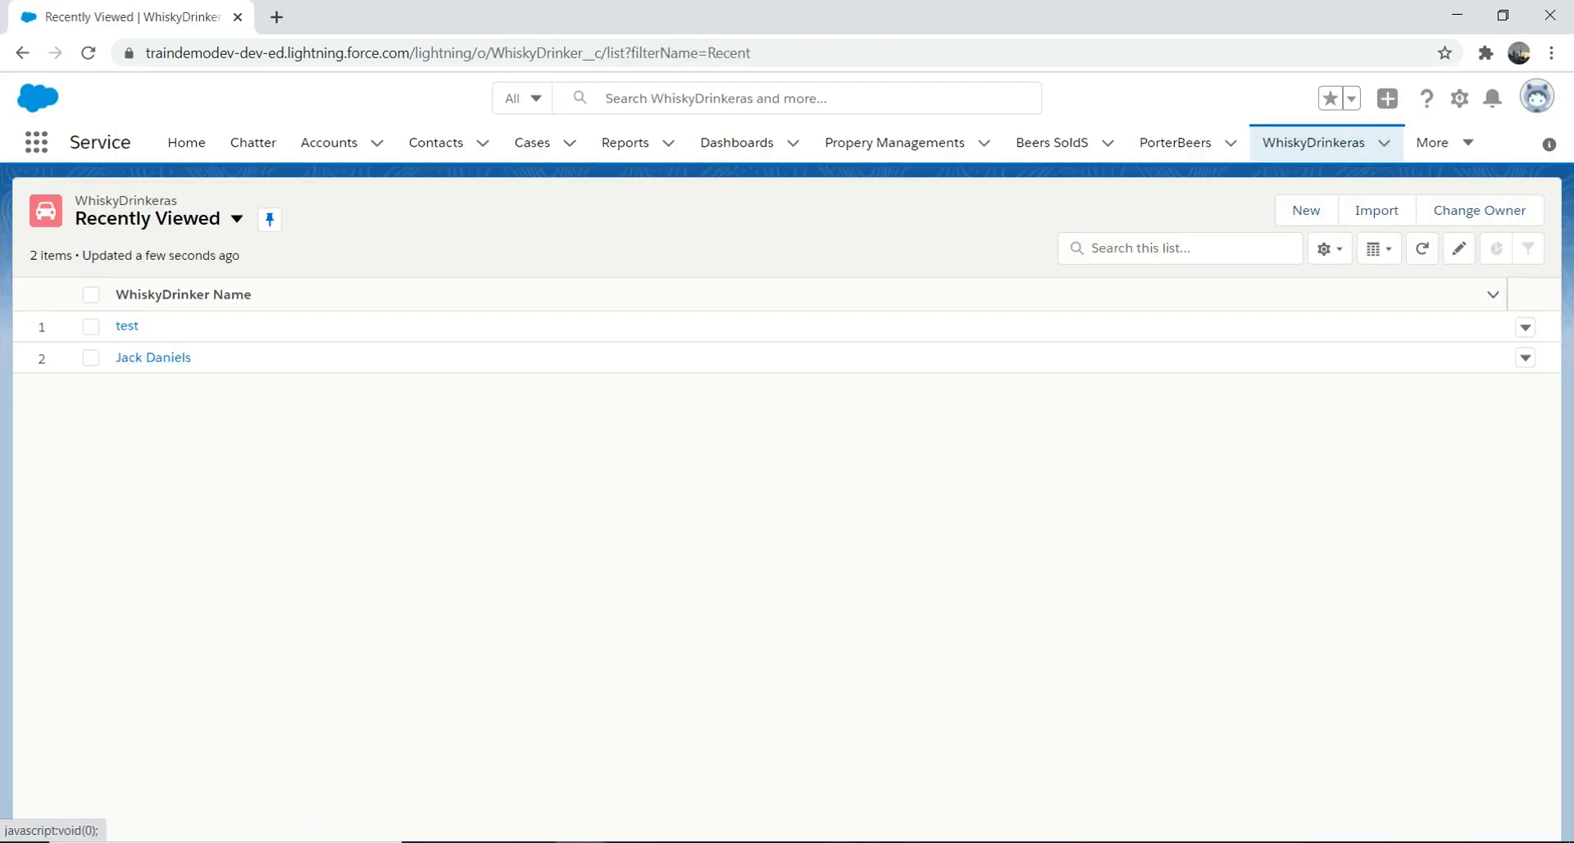
left_click(1305, 210)
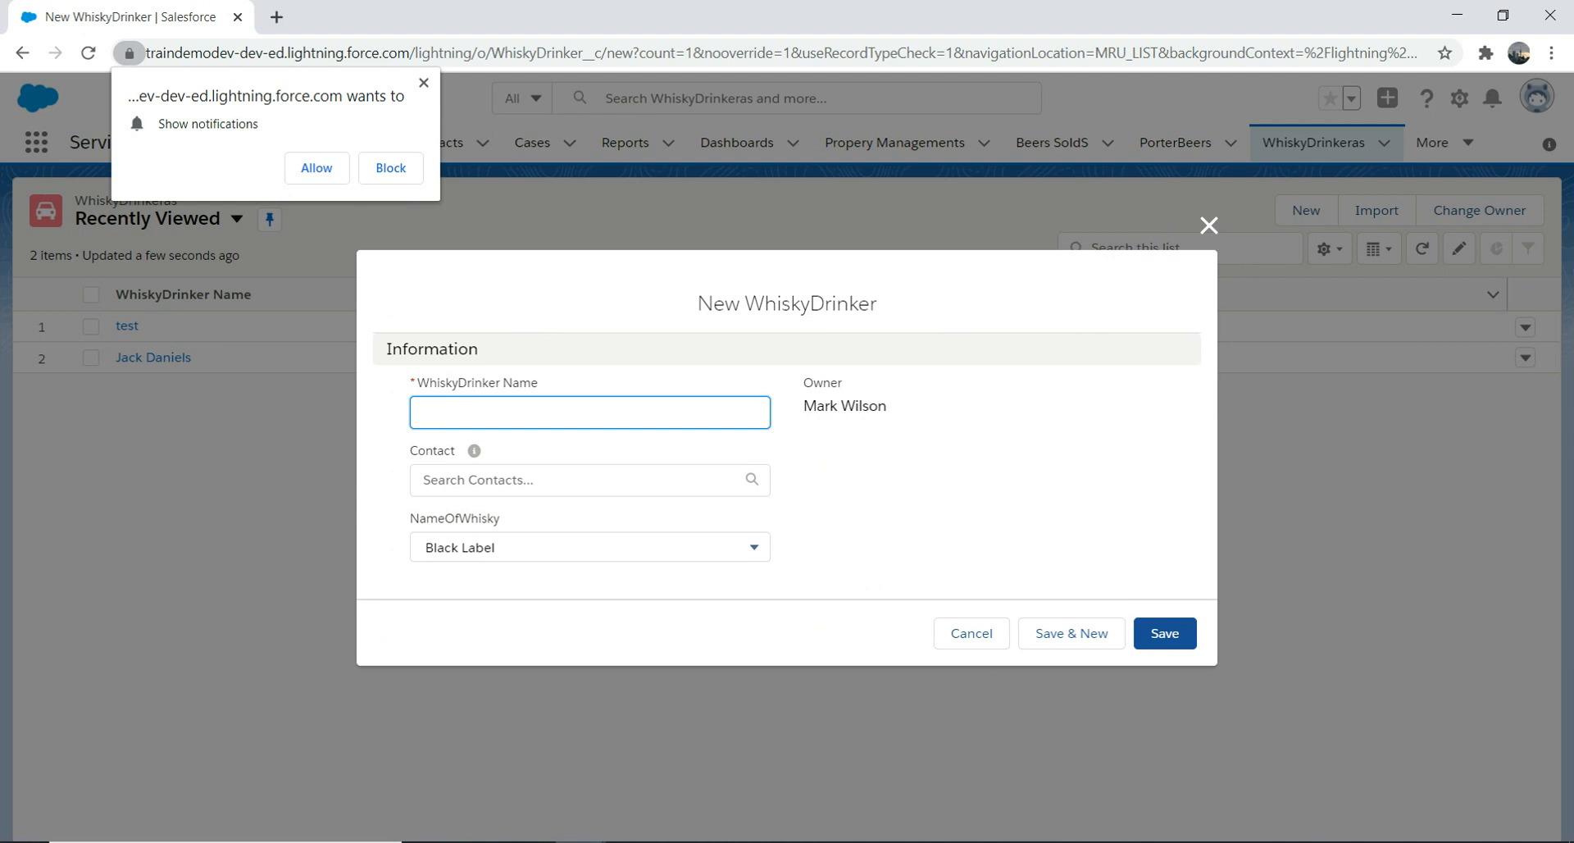
left_click(424, 83)
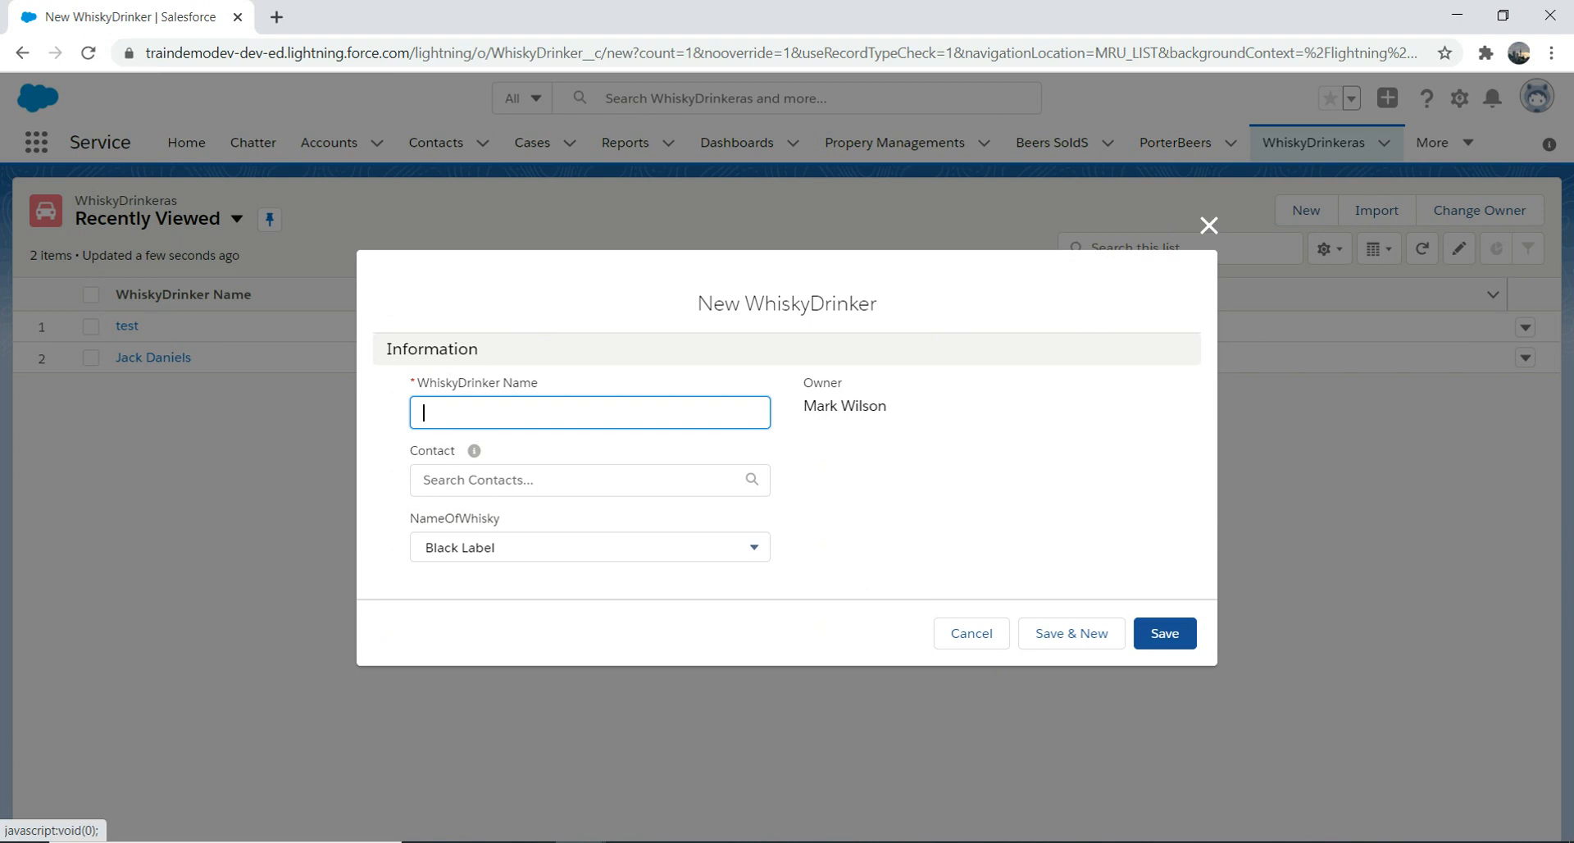
Set the new record's NameOfWhisky to Wild Turkey and its WhiskyDrinker Name to Test12121.
left_click(508, 545)
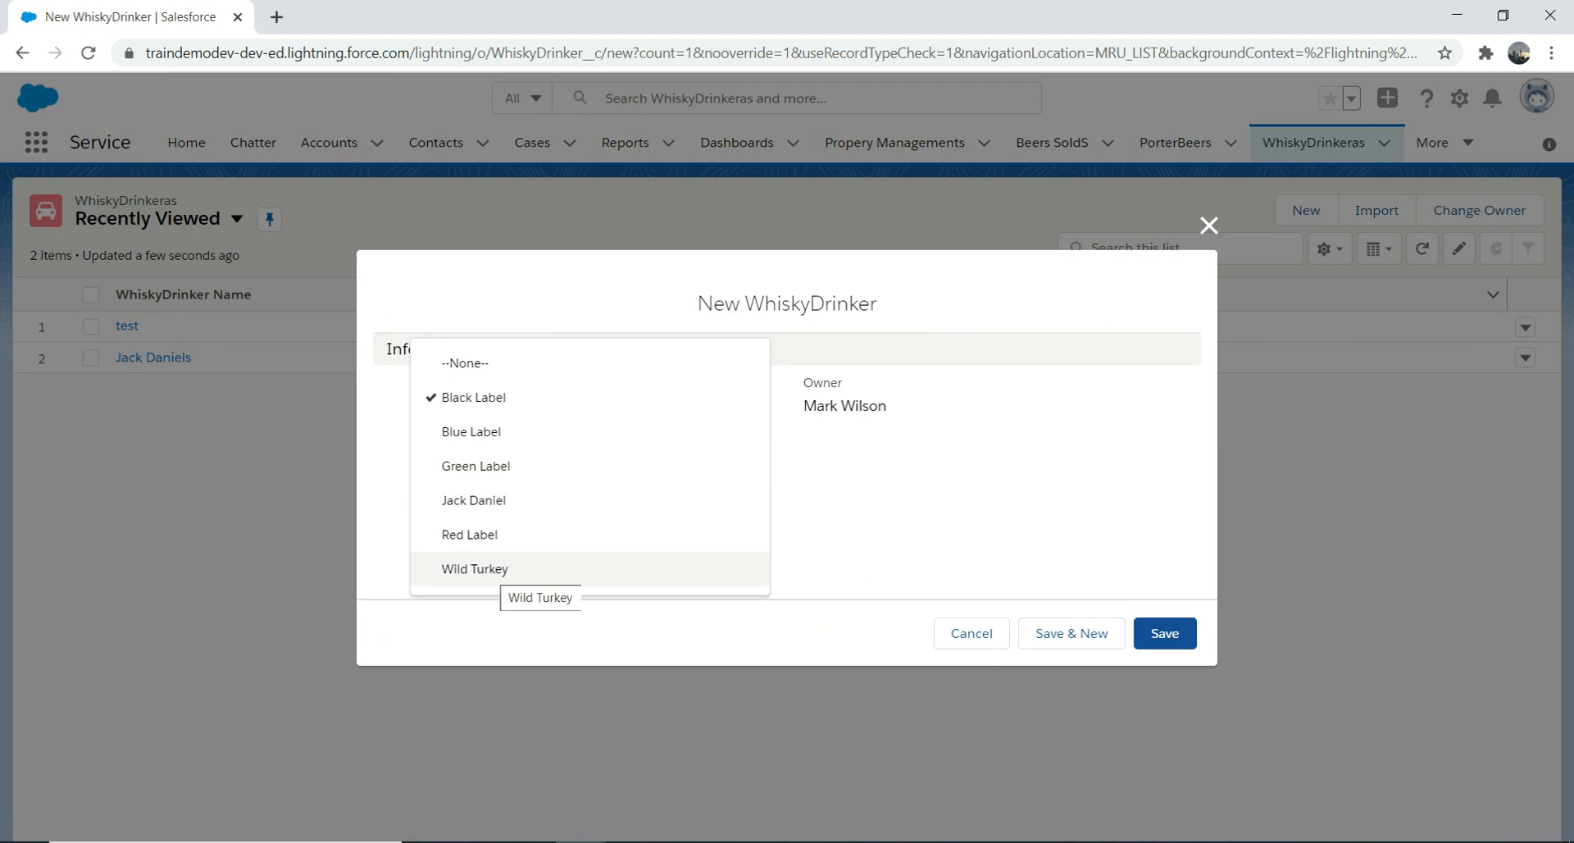
left_click(475, 568)
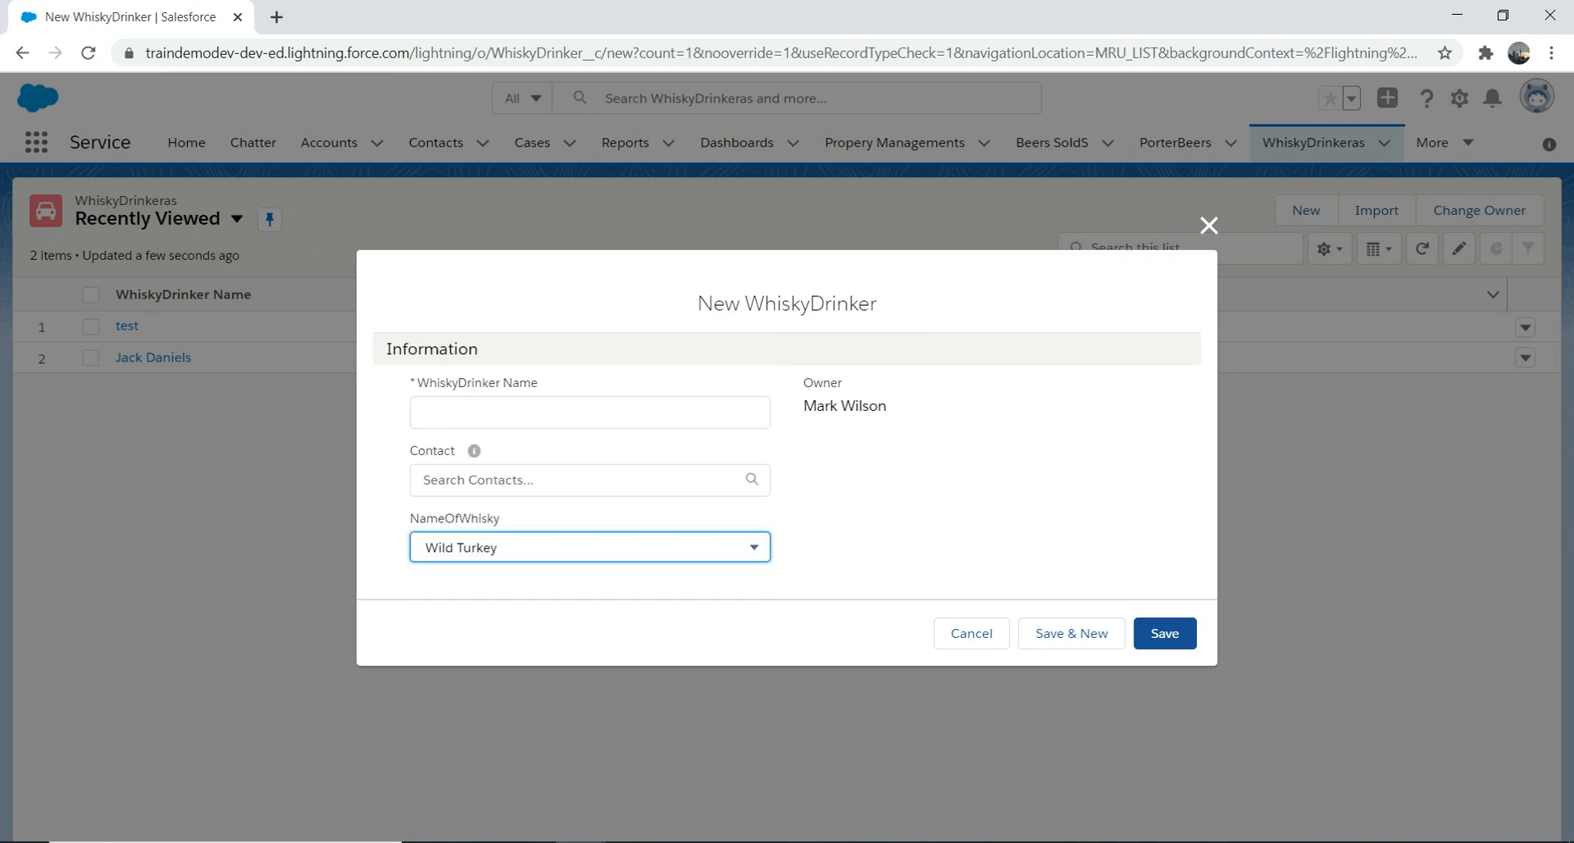
left_click(574, 413)
type("Test12121")
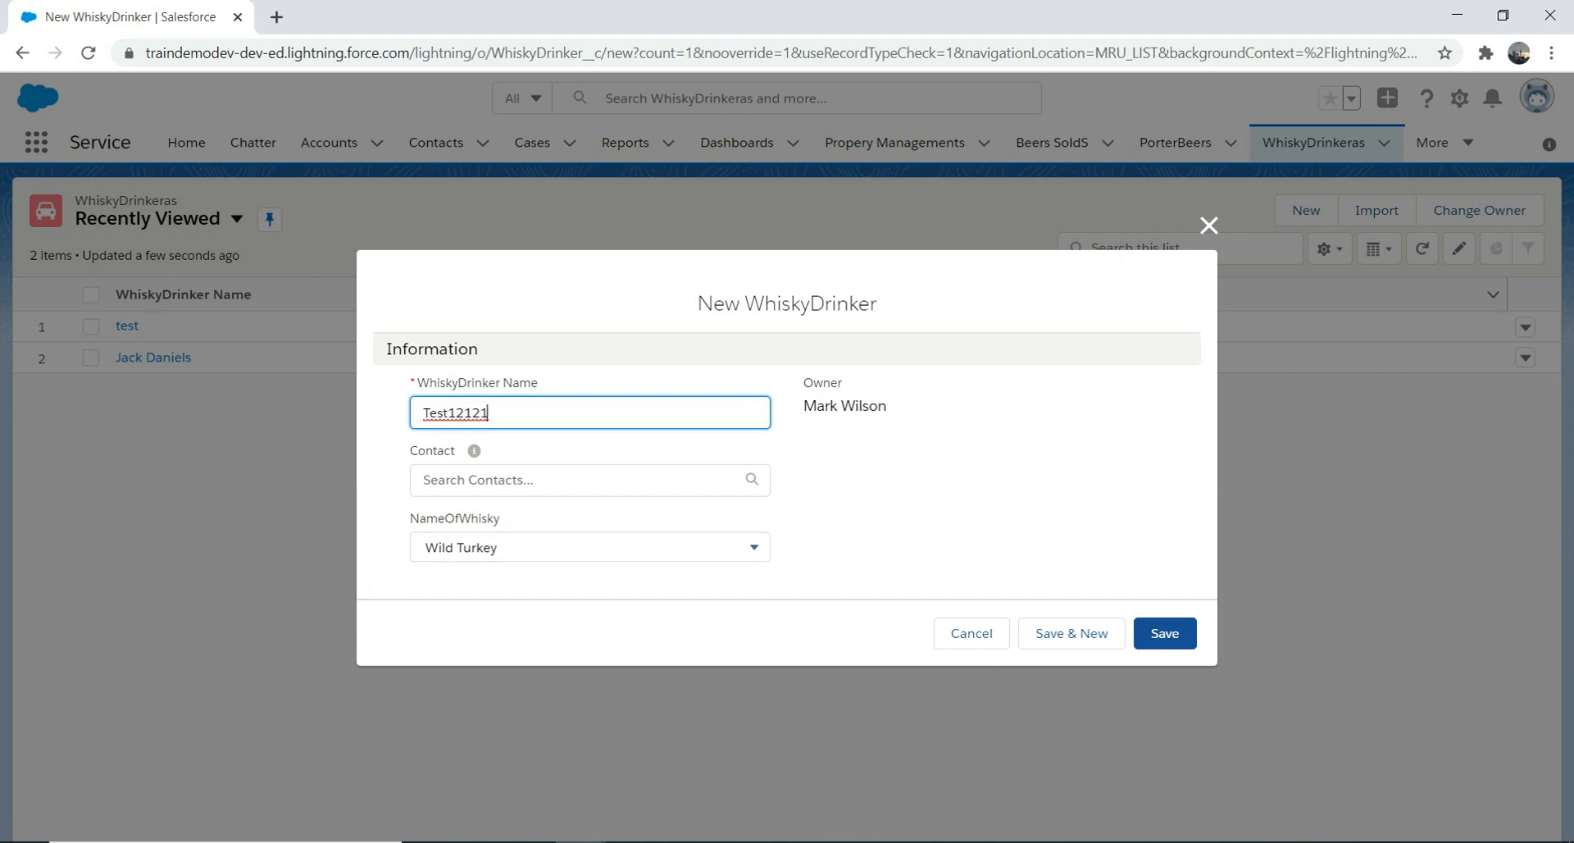
Save the new WhiskyDrinker record and review the choices offered by its NameOfWhisky picklist, keeping Wild Turkey.
left_click(1164, 632)
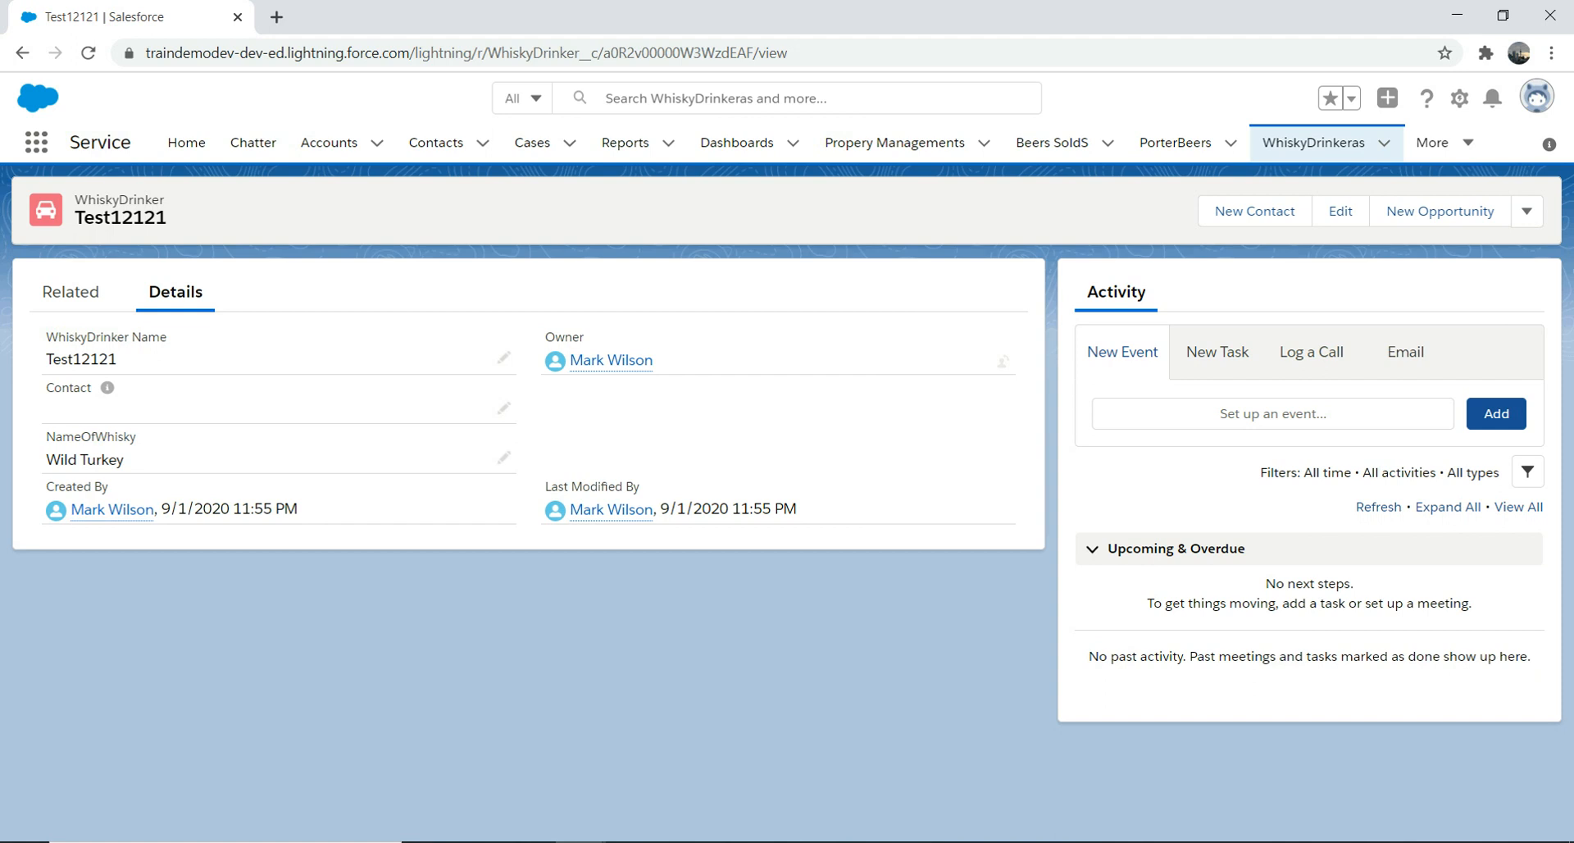
left_click(504, 458)
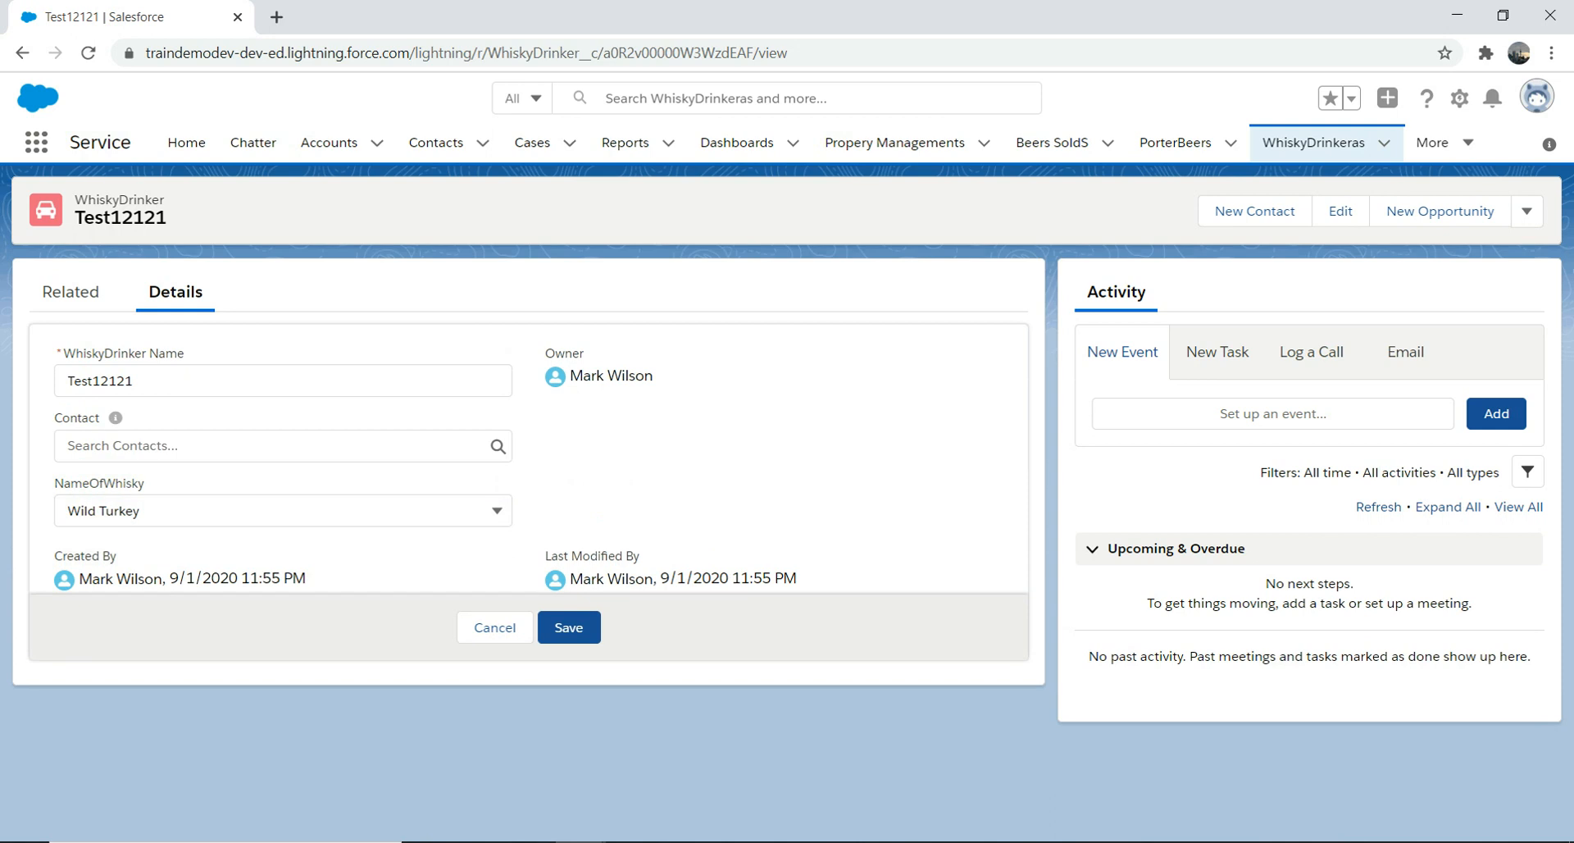
left_click(491, 510)
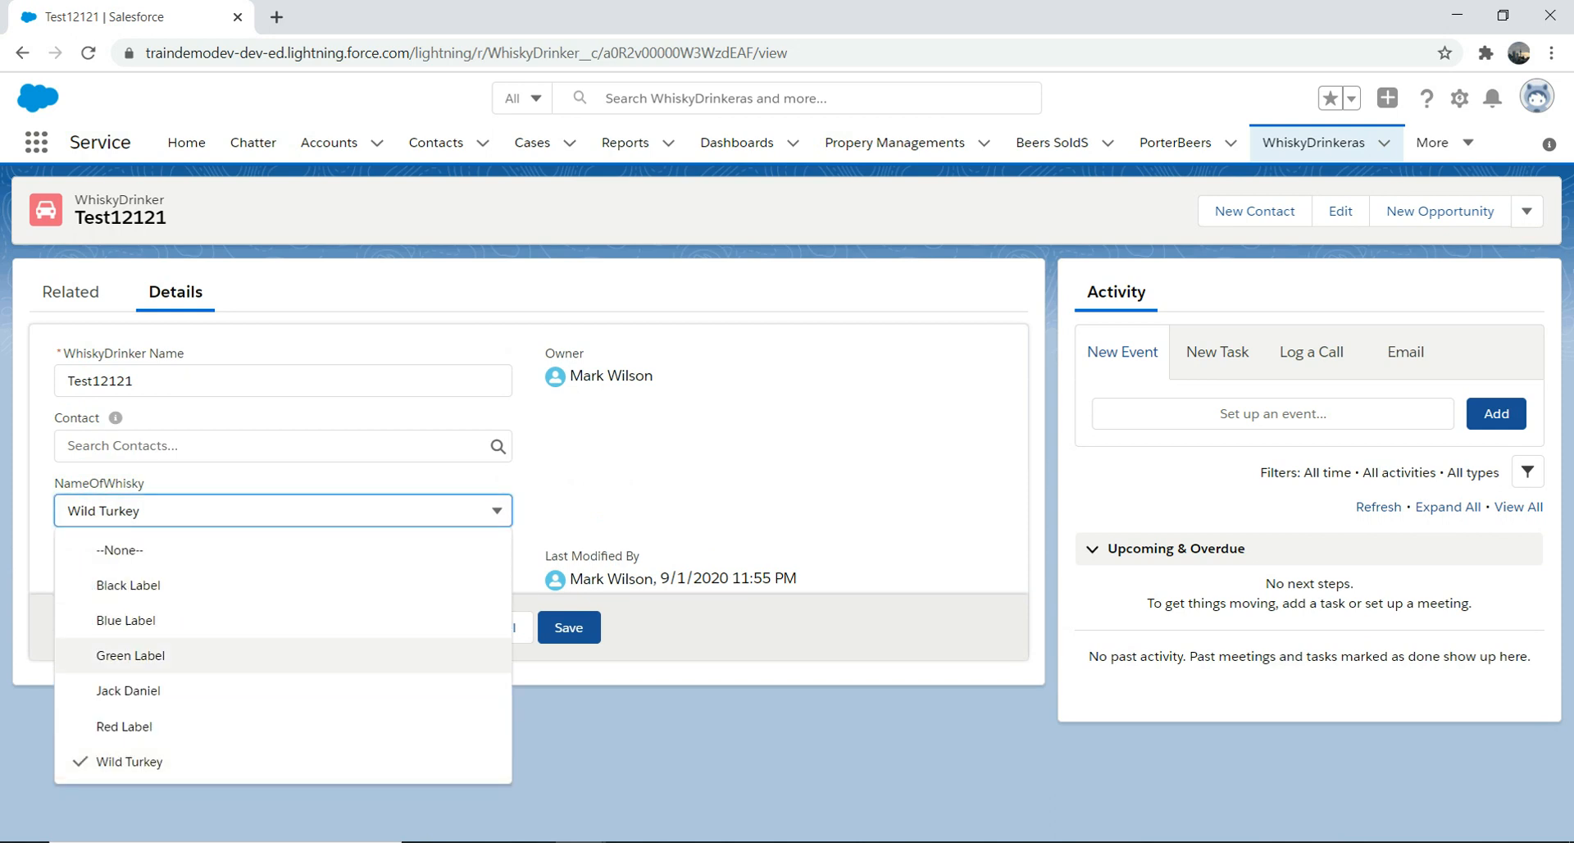
key("Escape")
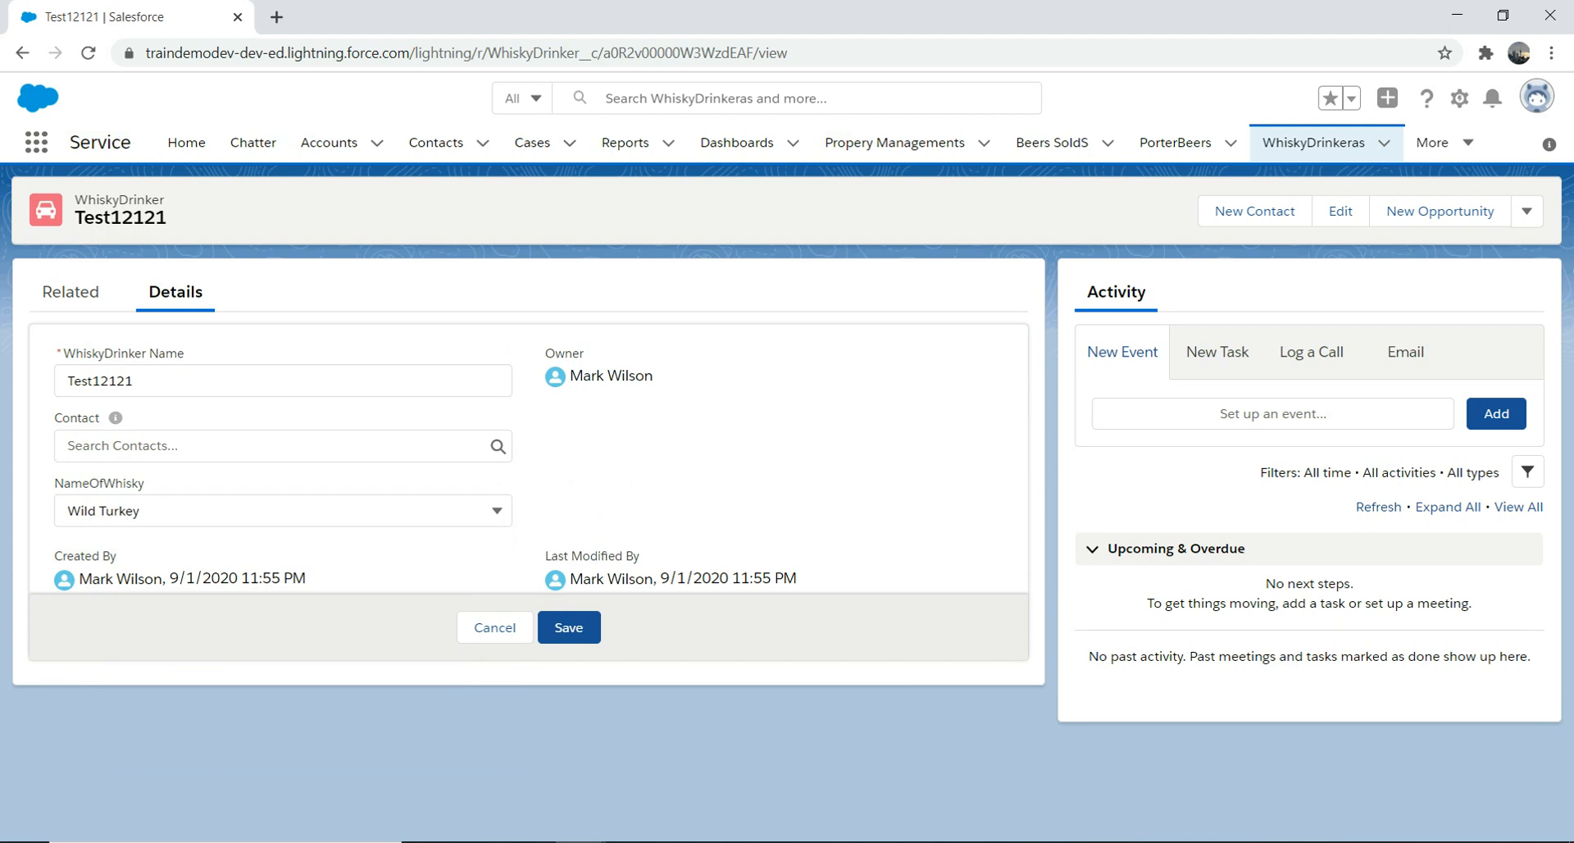
key("Down")
key("Down")
key("Down")
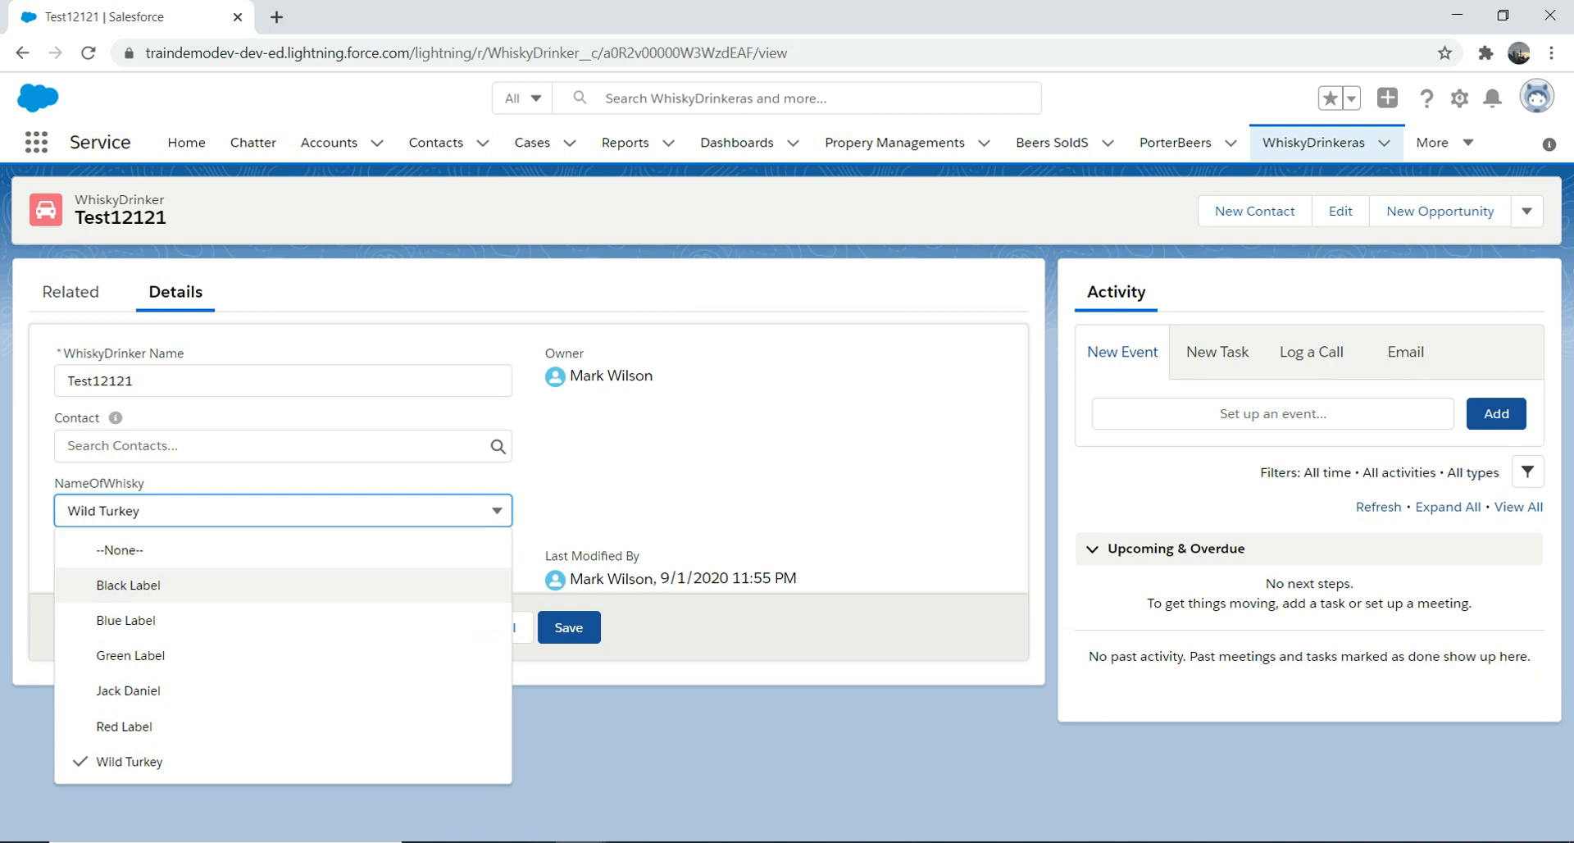
key("Up")
key("Up")
key("Return")
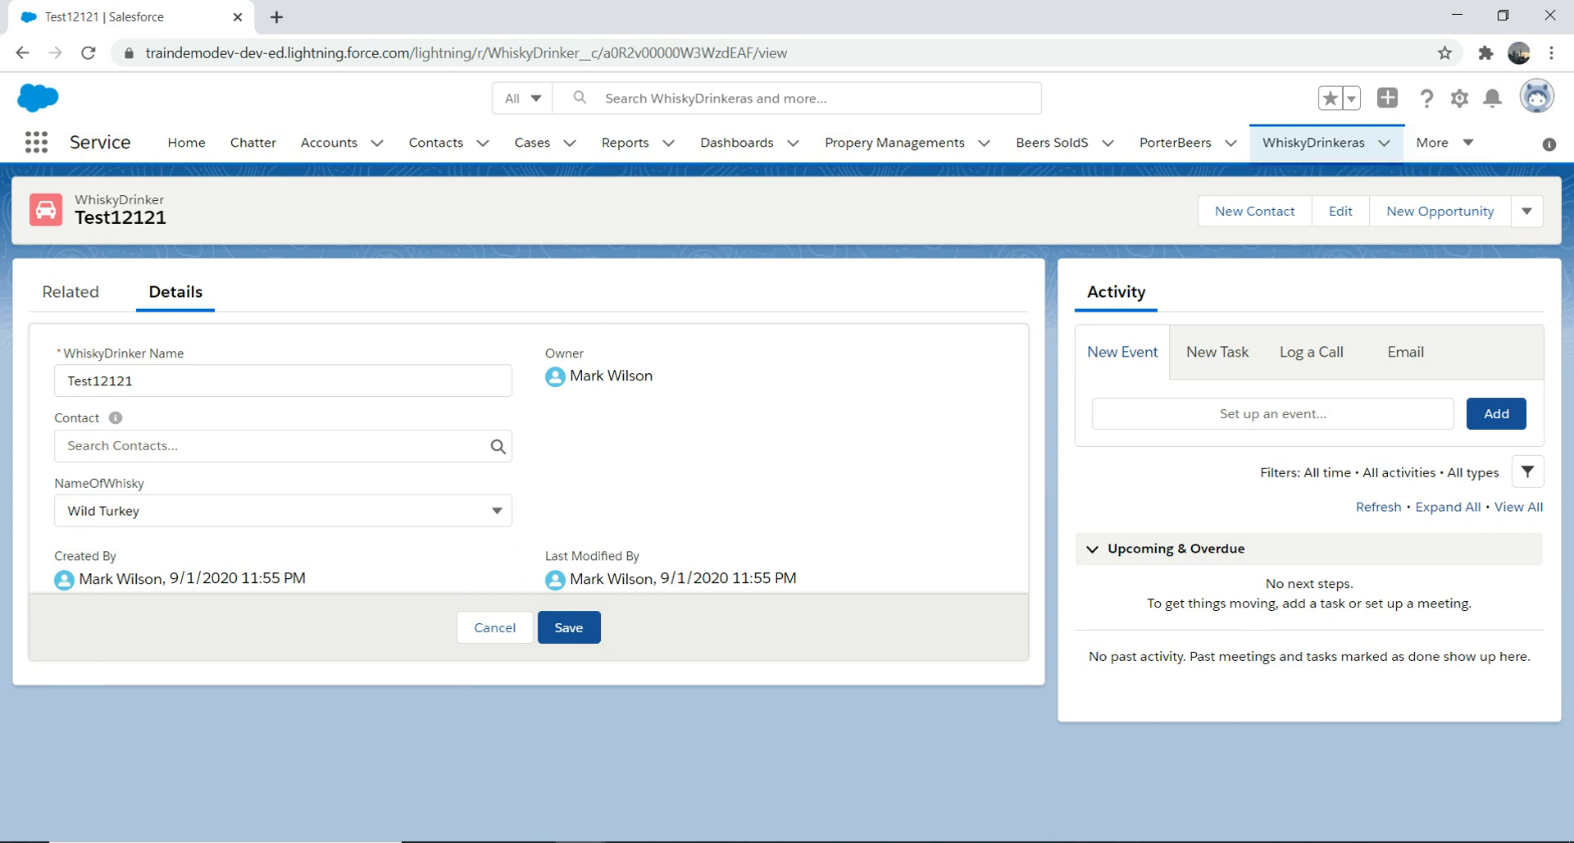
Open Setup, search the Object Manager for "whisk" and show the WhiskyDrinker object's fields and relationships.
left_click(1459, 98)
left_click(1369, 155)
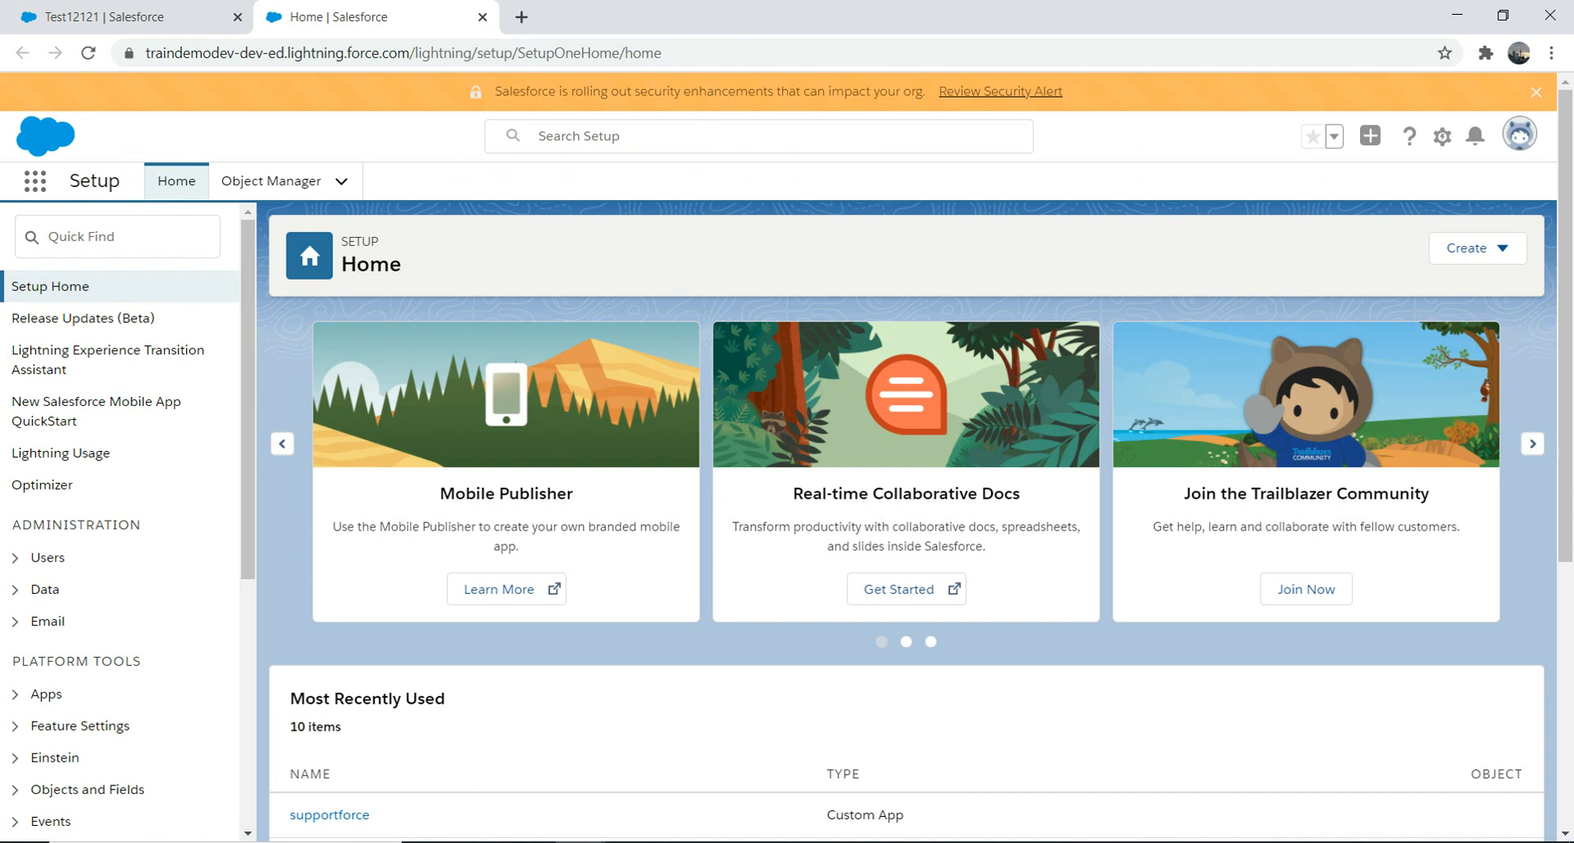
left_click(272, 180)
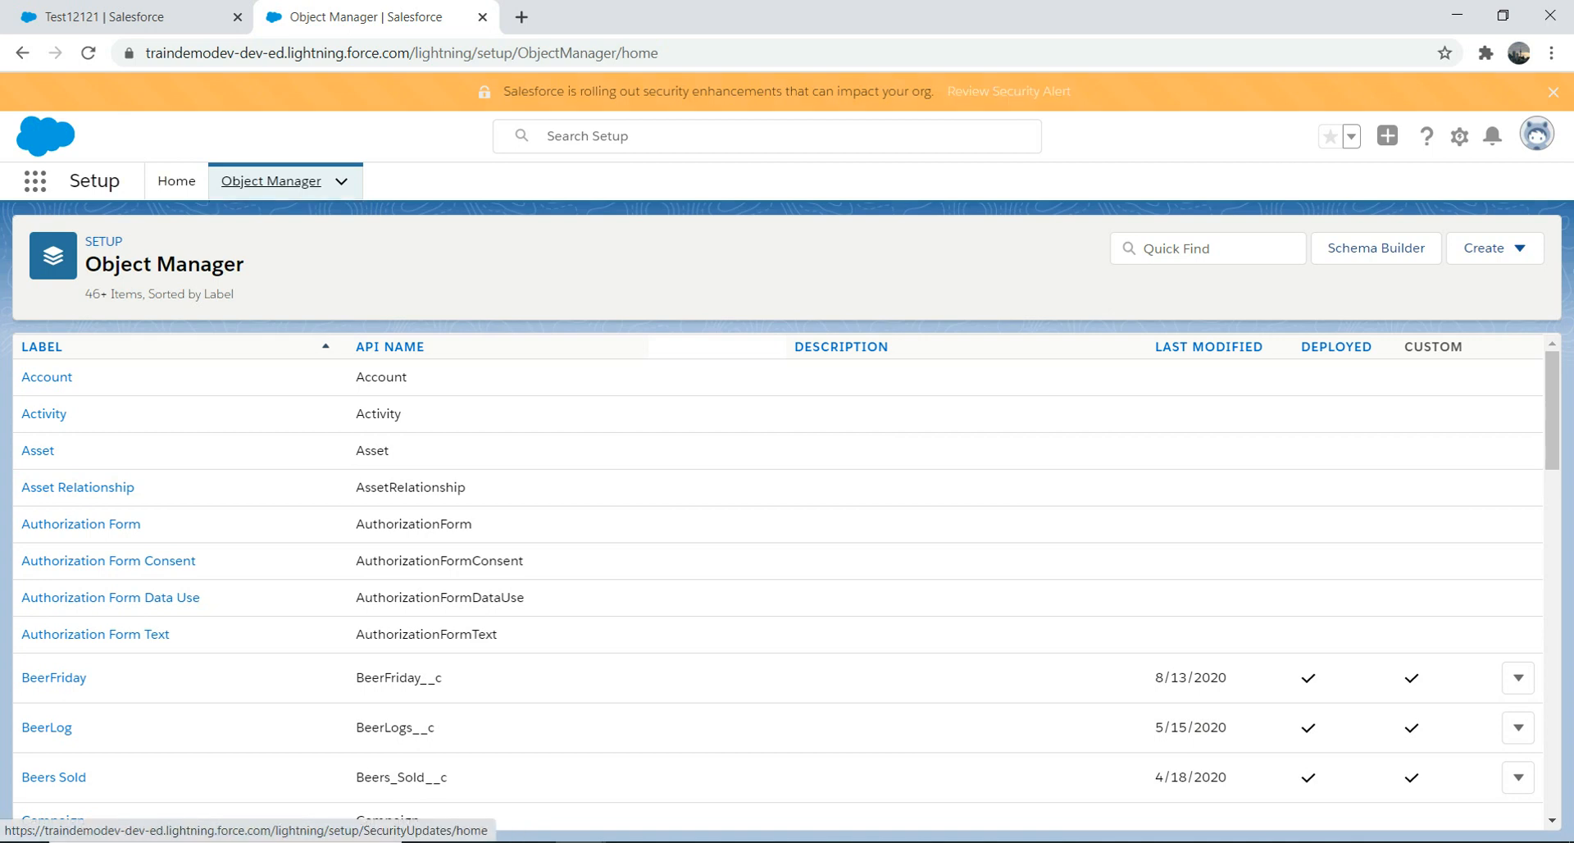
left_click(1208, 248)
type("whisk")
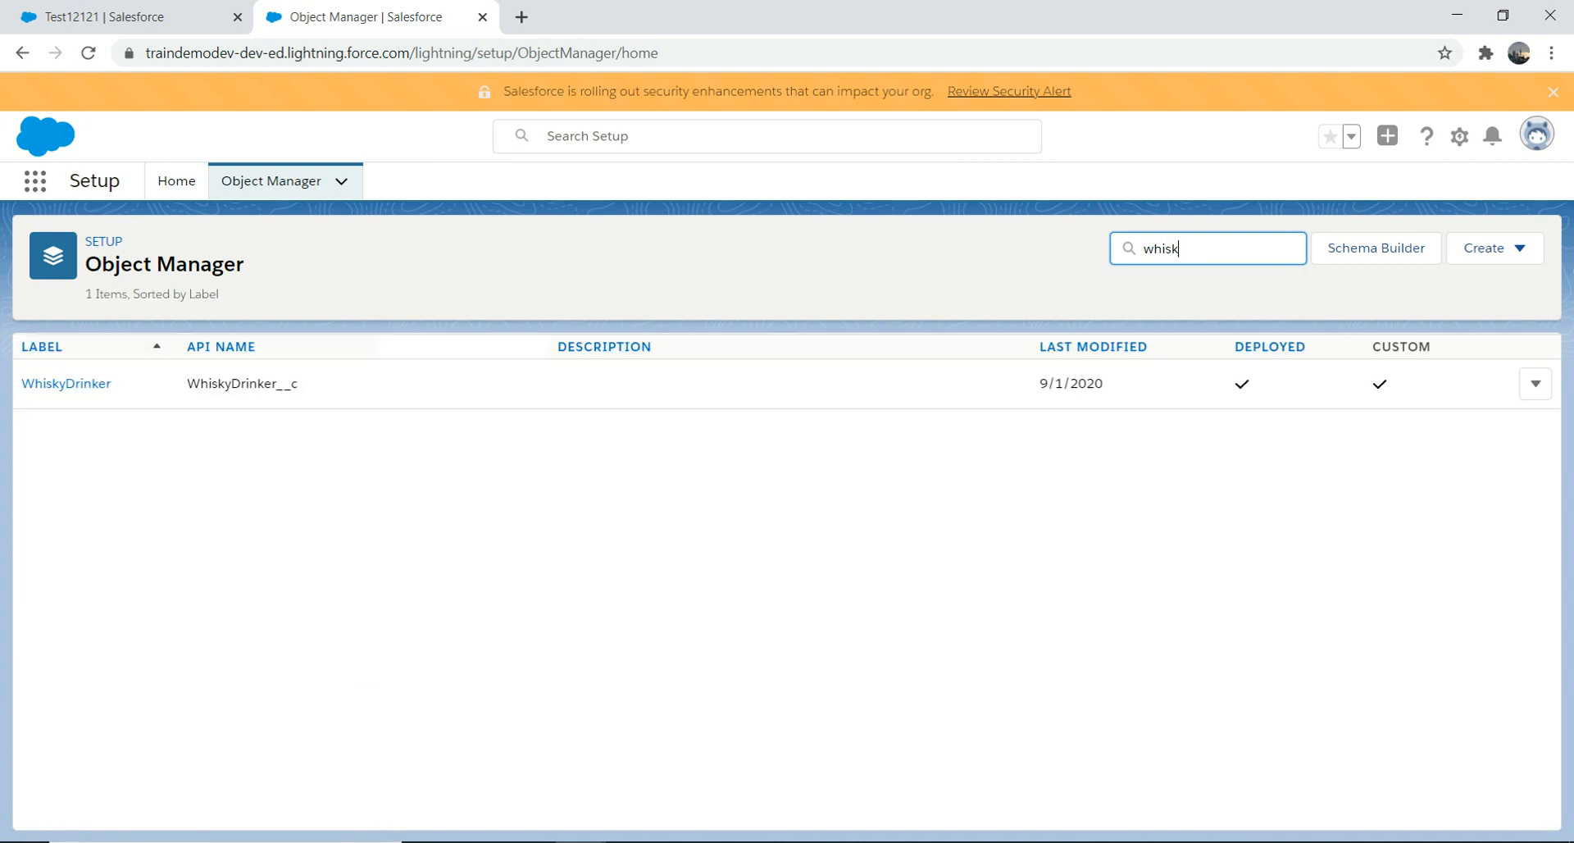
left_click(65, 383)
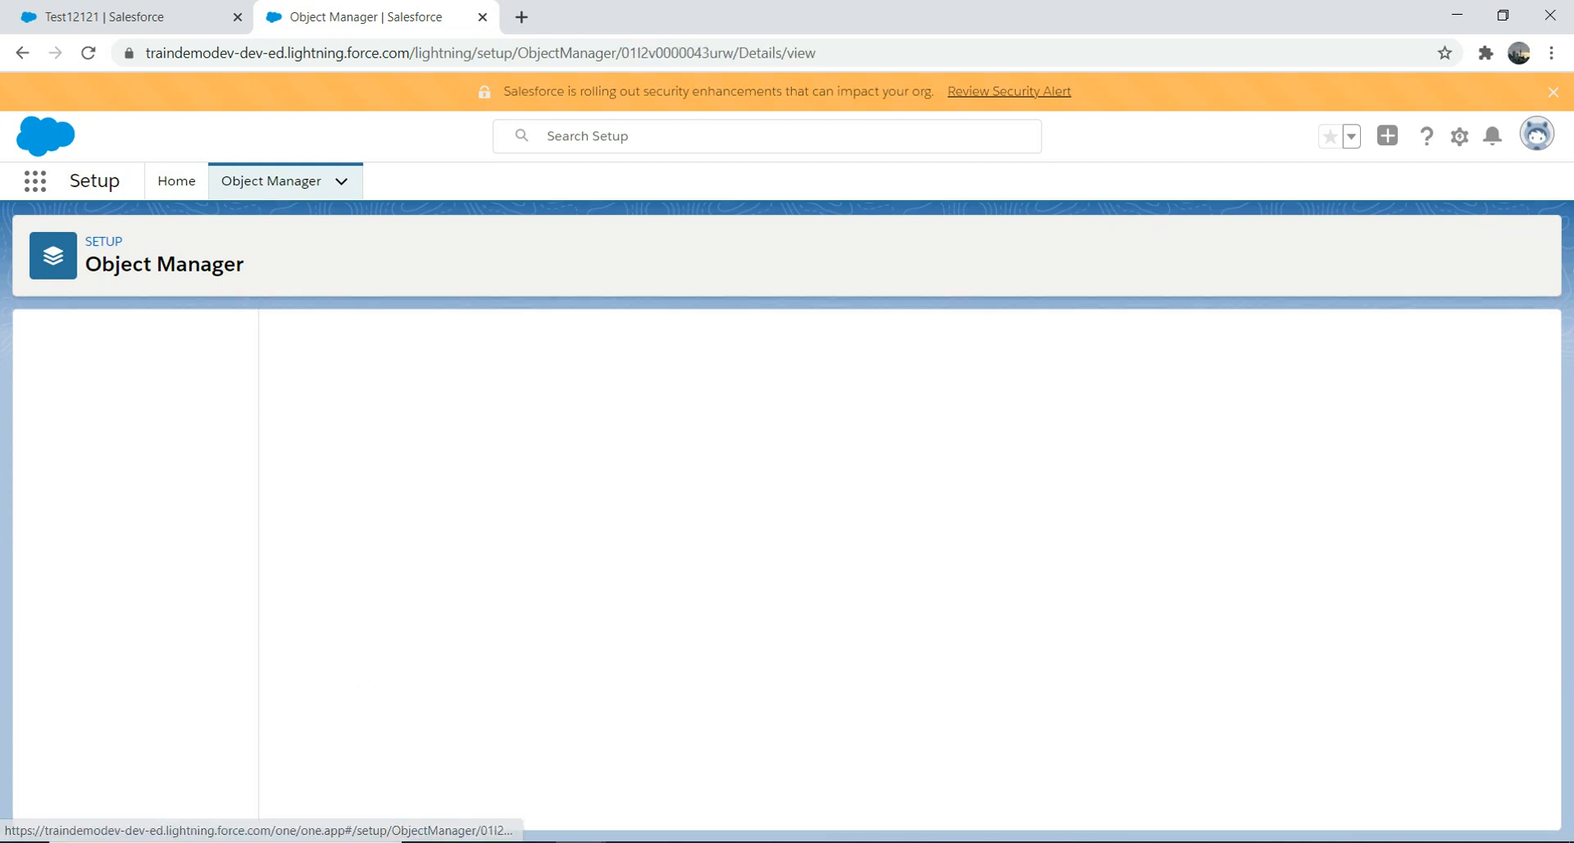
left_click(112, 382)
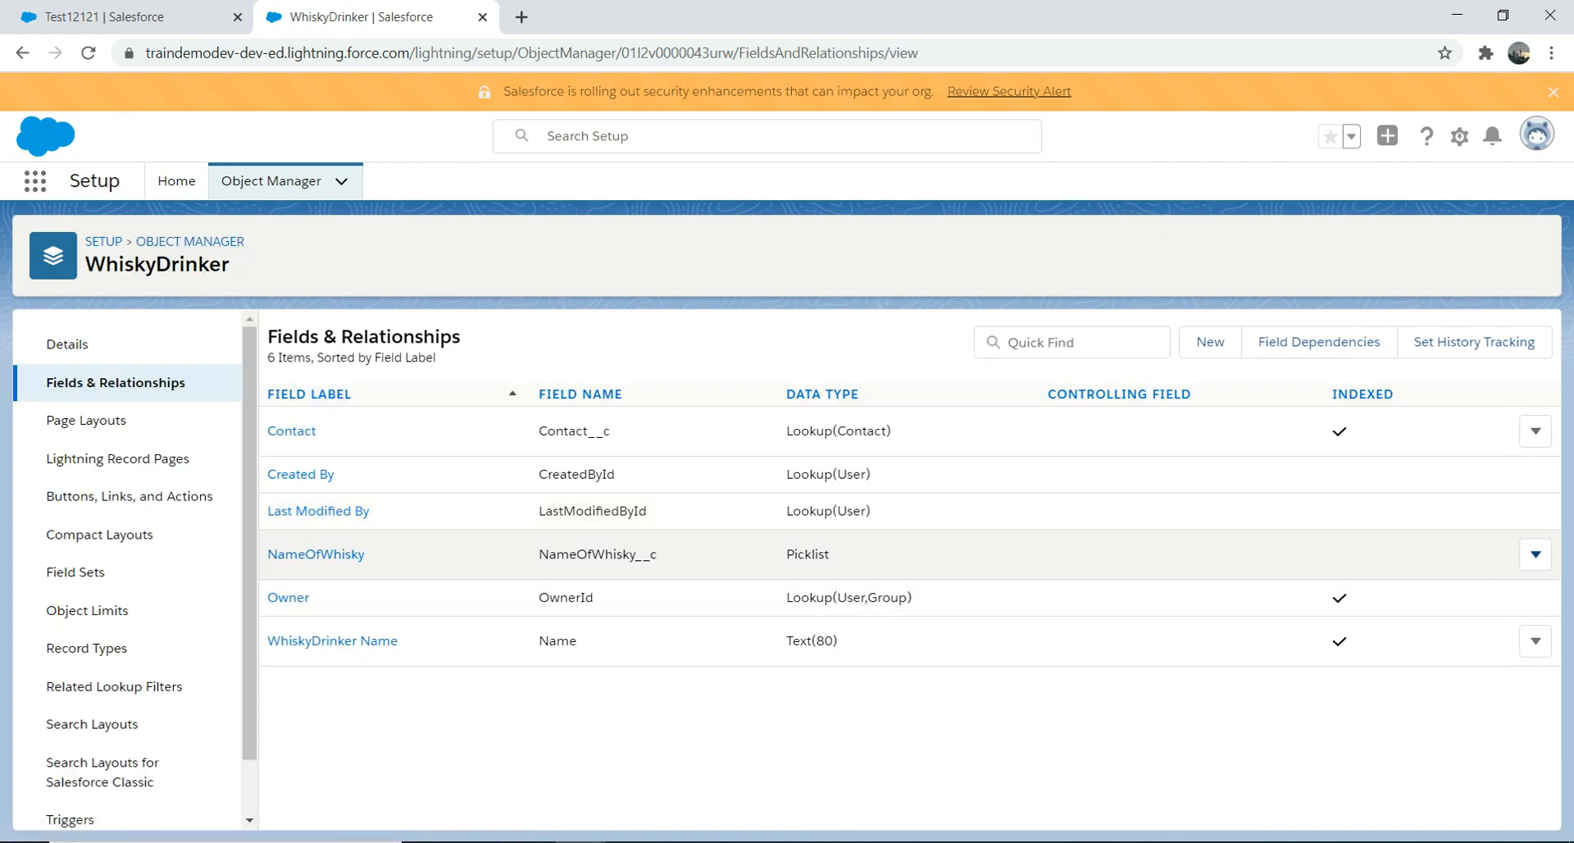
left_click(1536, 553)
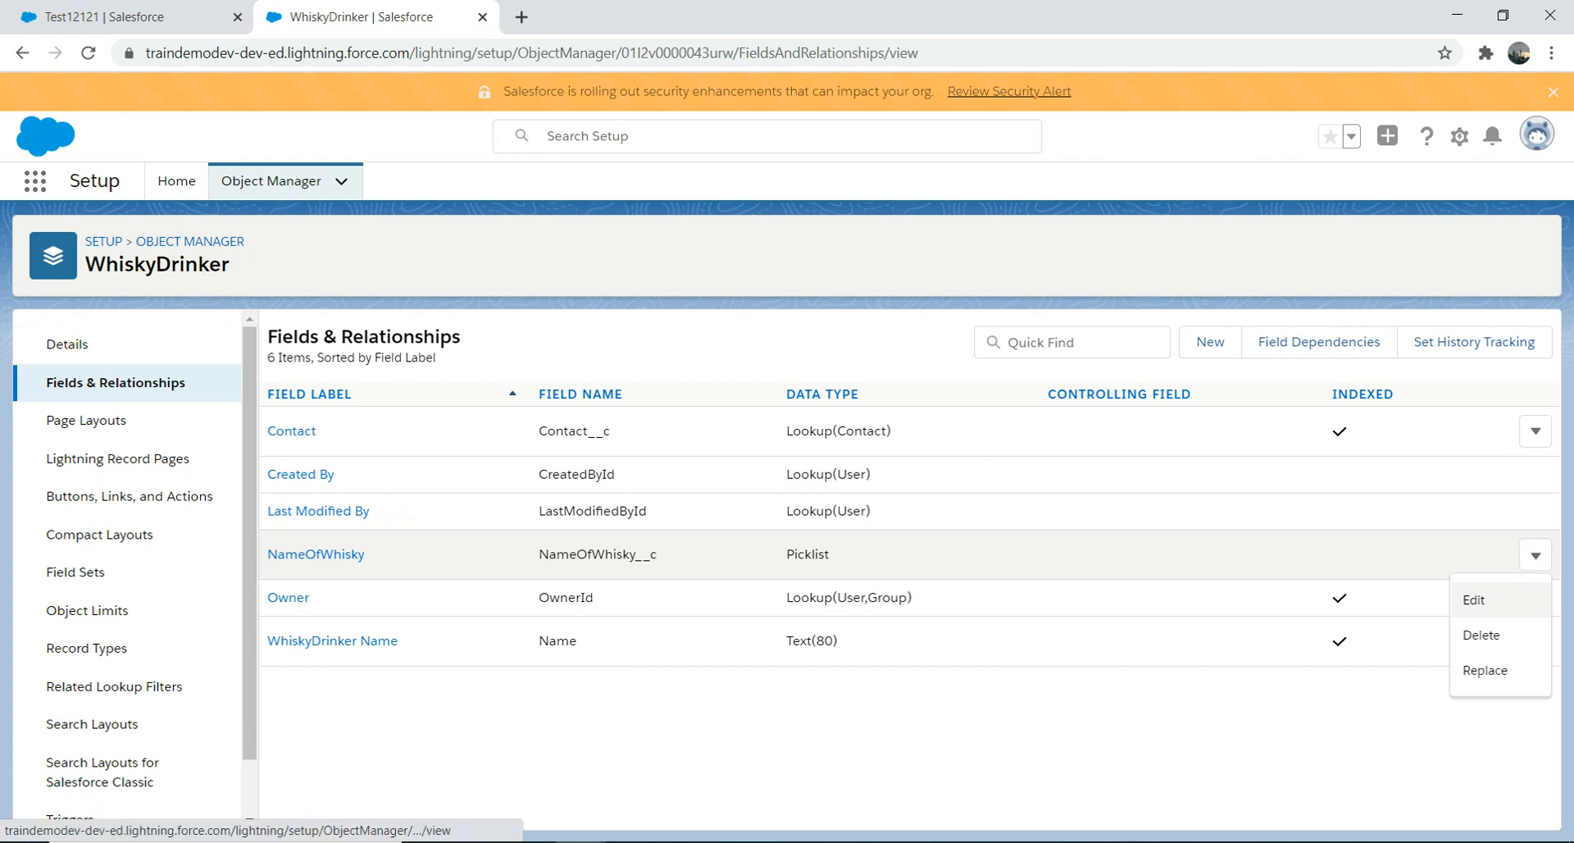
left_click(1484, 600)
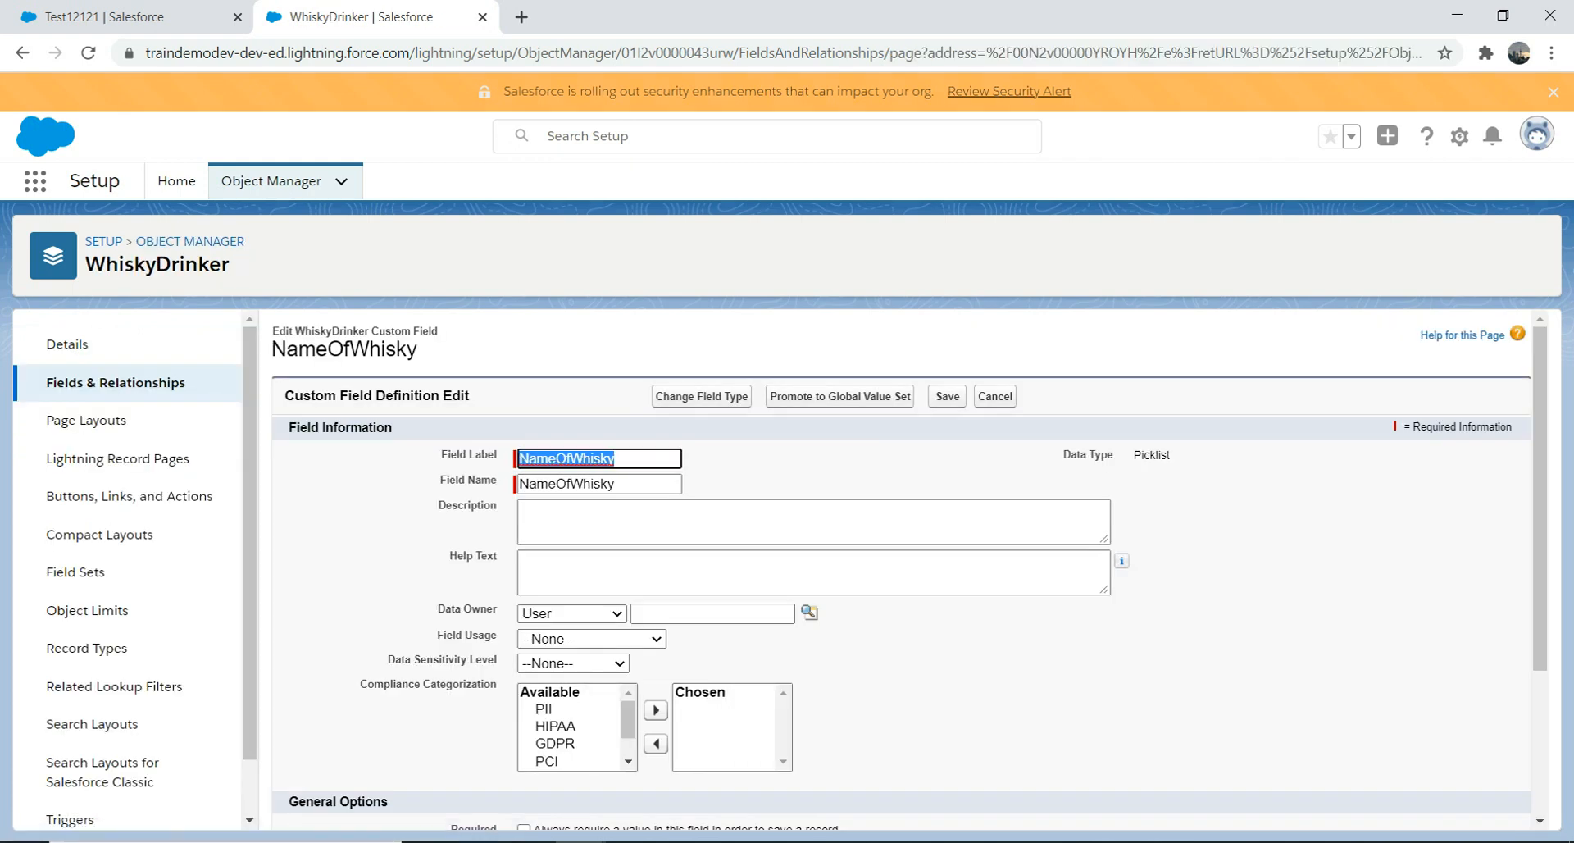
key("alt+Left")
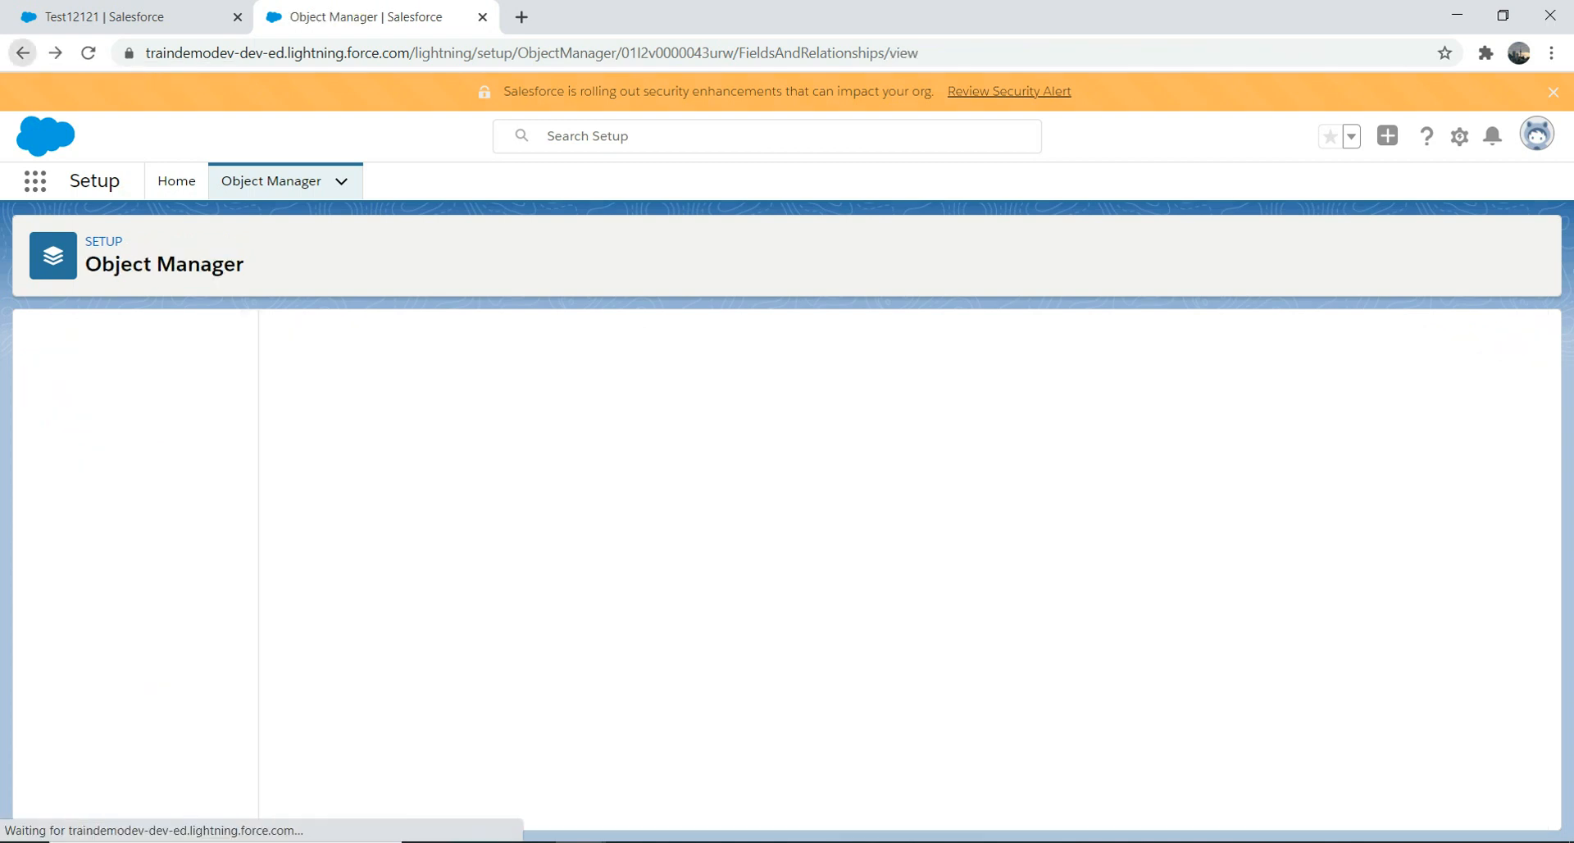
Edit the NameOfWhisky field, change its type to Picklist (Multi-Select), accept the warning and continue to the field details.
left_click(315, 553)
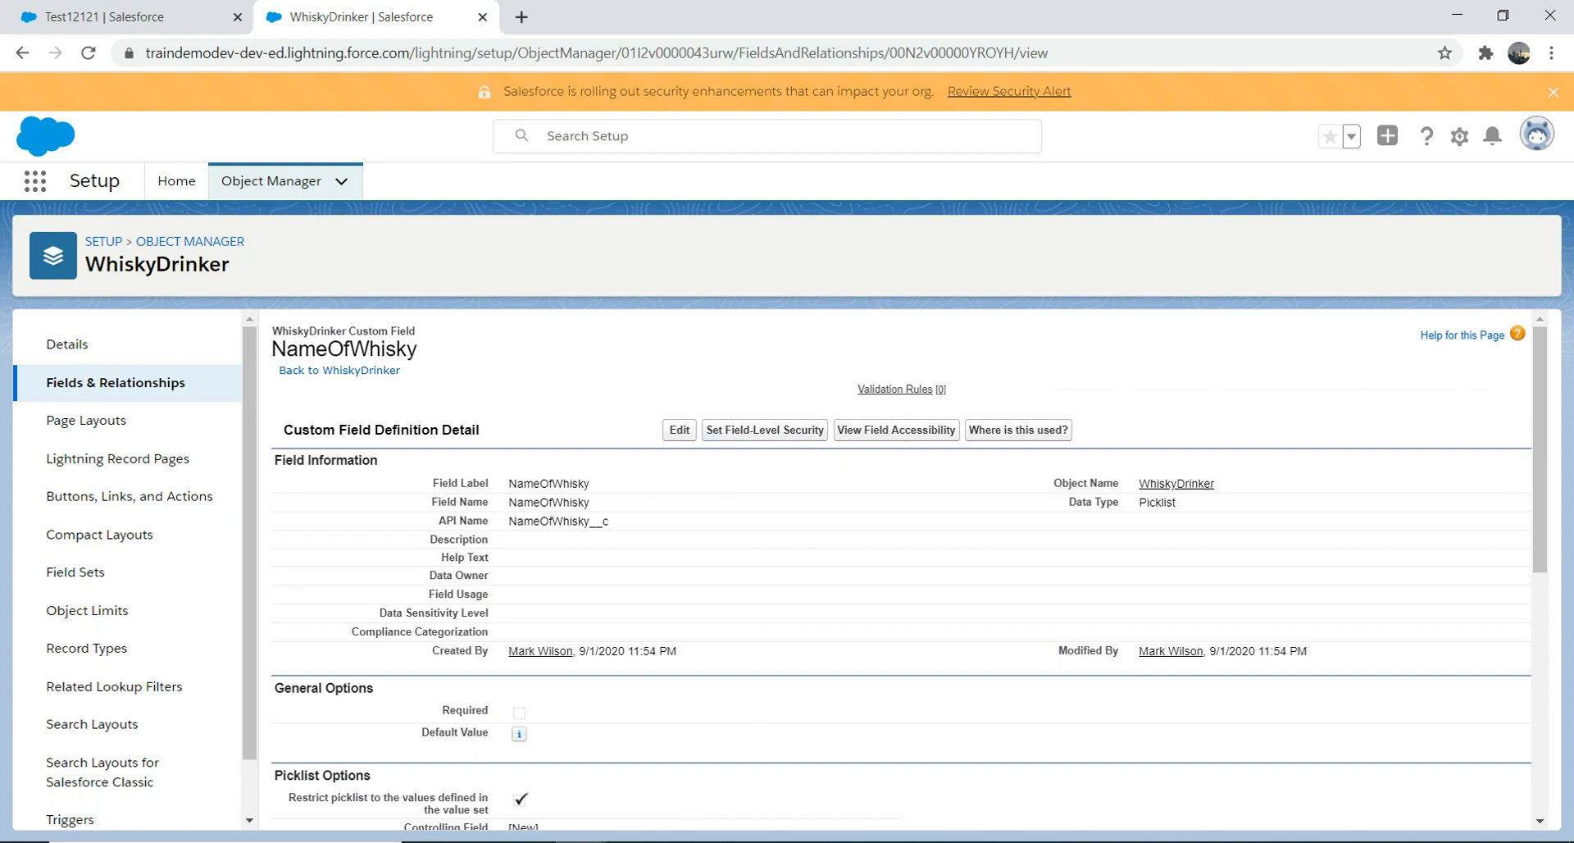
left_click(680, 429)
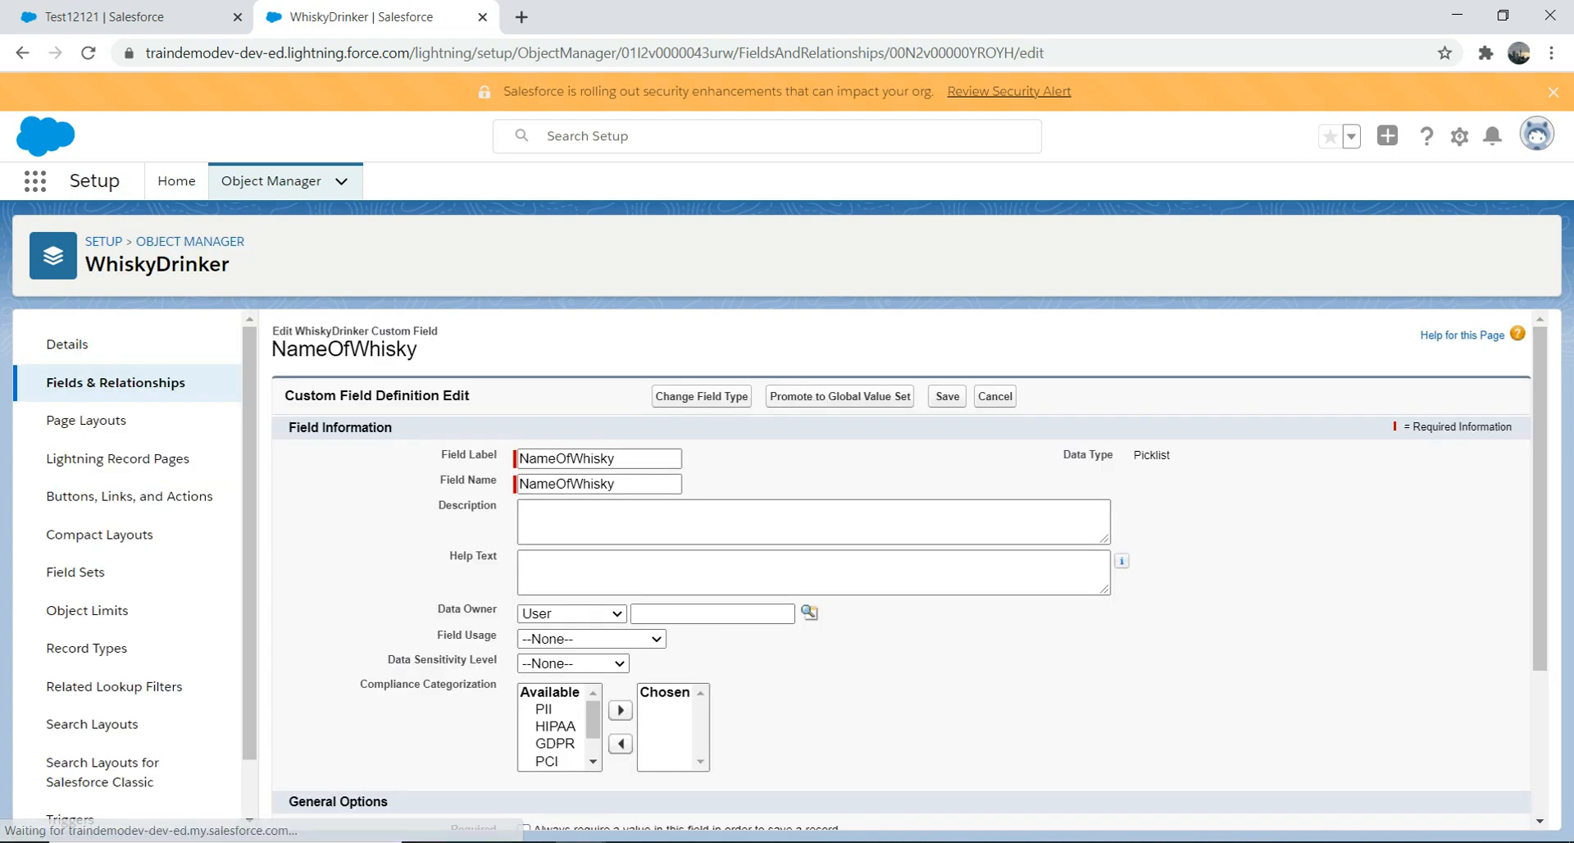
left_click(702, 396)
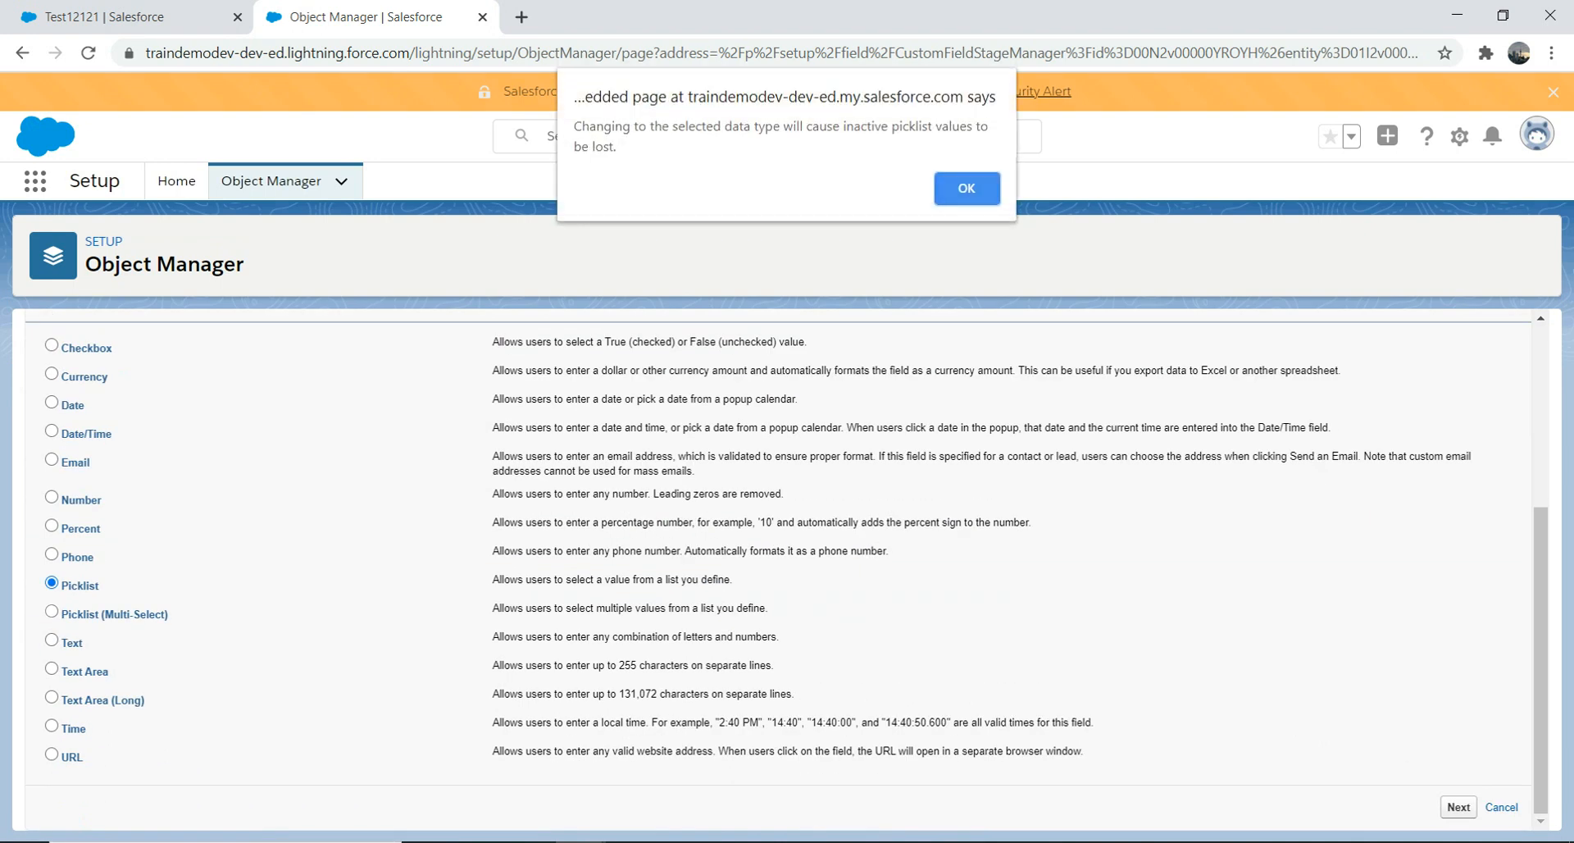
left_click(955, 188)
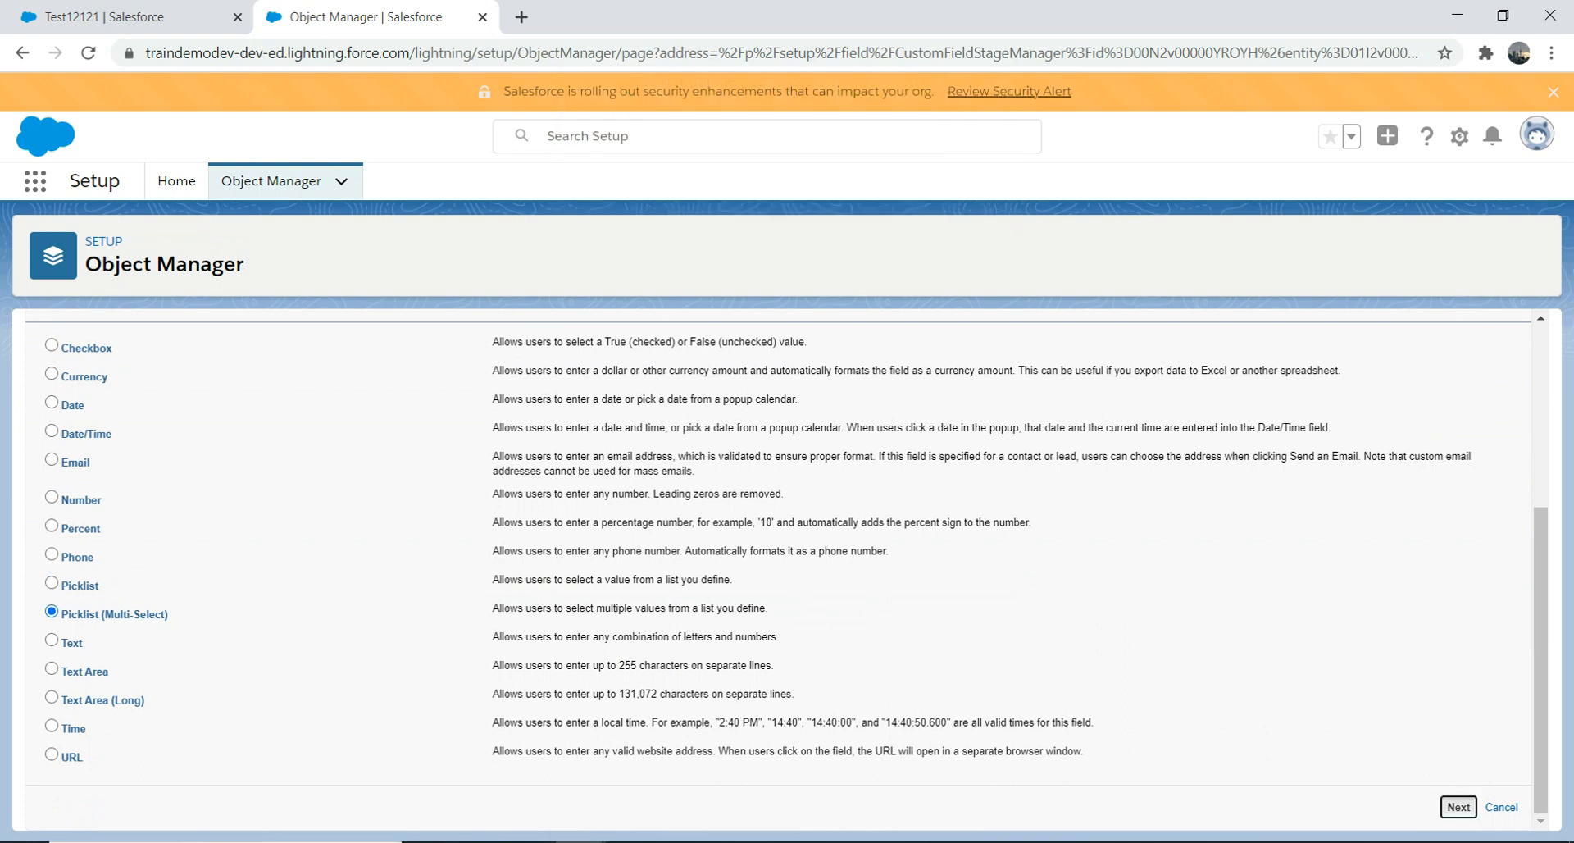
left_click(1459, 806)
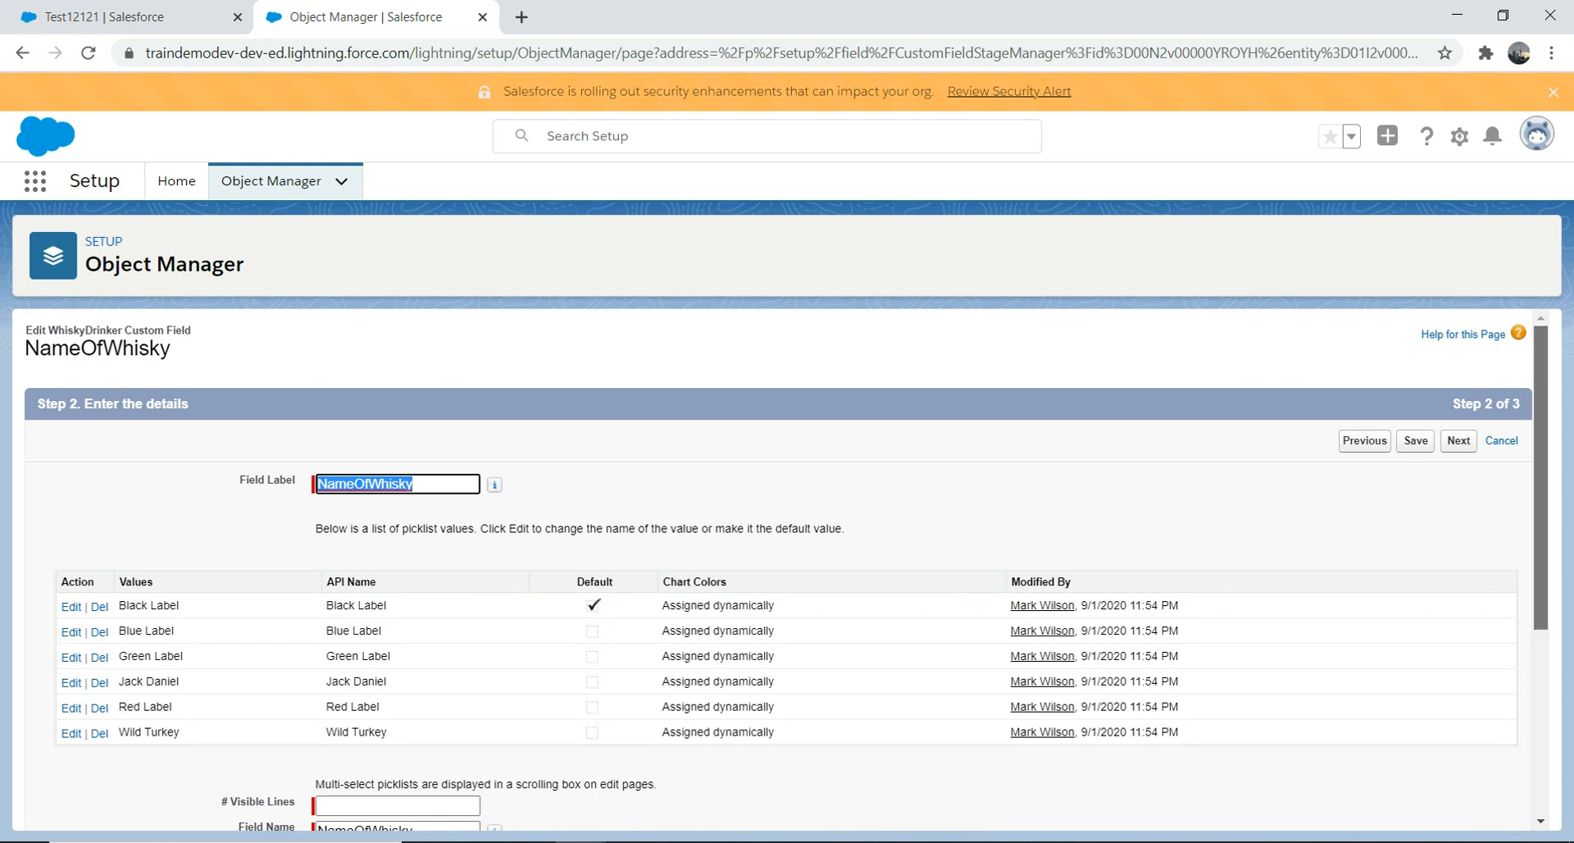
Set the multi-select picklist's number of visible lines to 2.
scroll(787, 566, "down", 4)
left_click(321, 541)
left_click(398, 490)
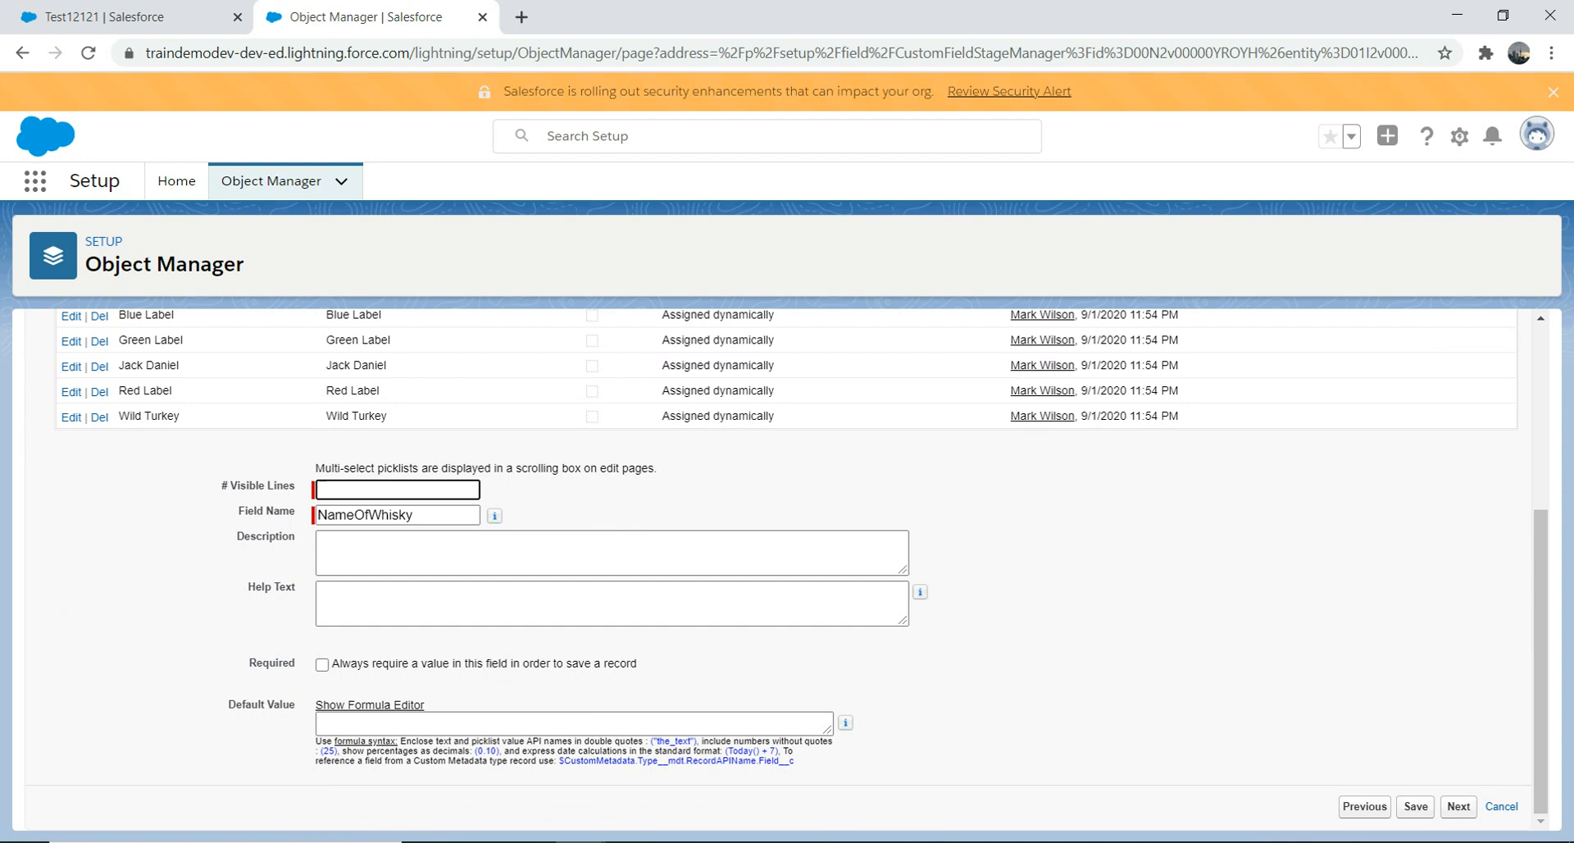
type("2")
Enter "Whisky name list" as the NameOfWhisky field's help text, discarding the first draft, and try to continue.
key("Tab")
key("Tab")
type("T")
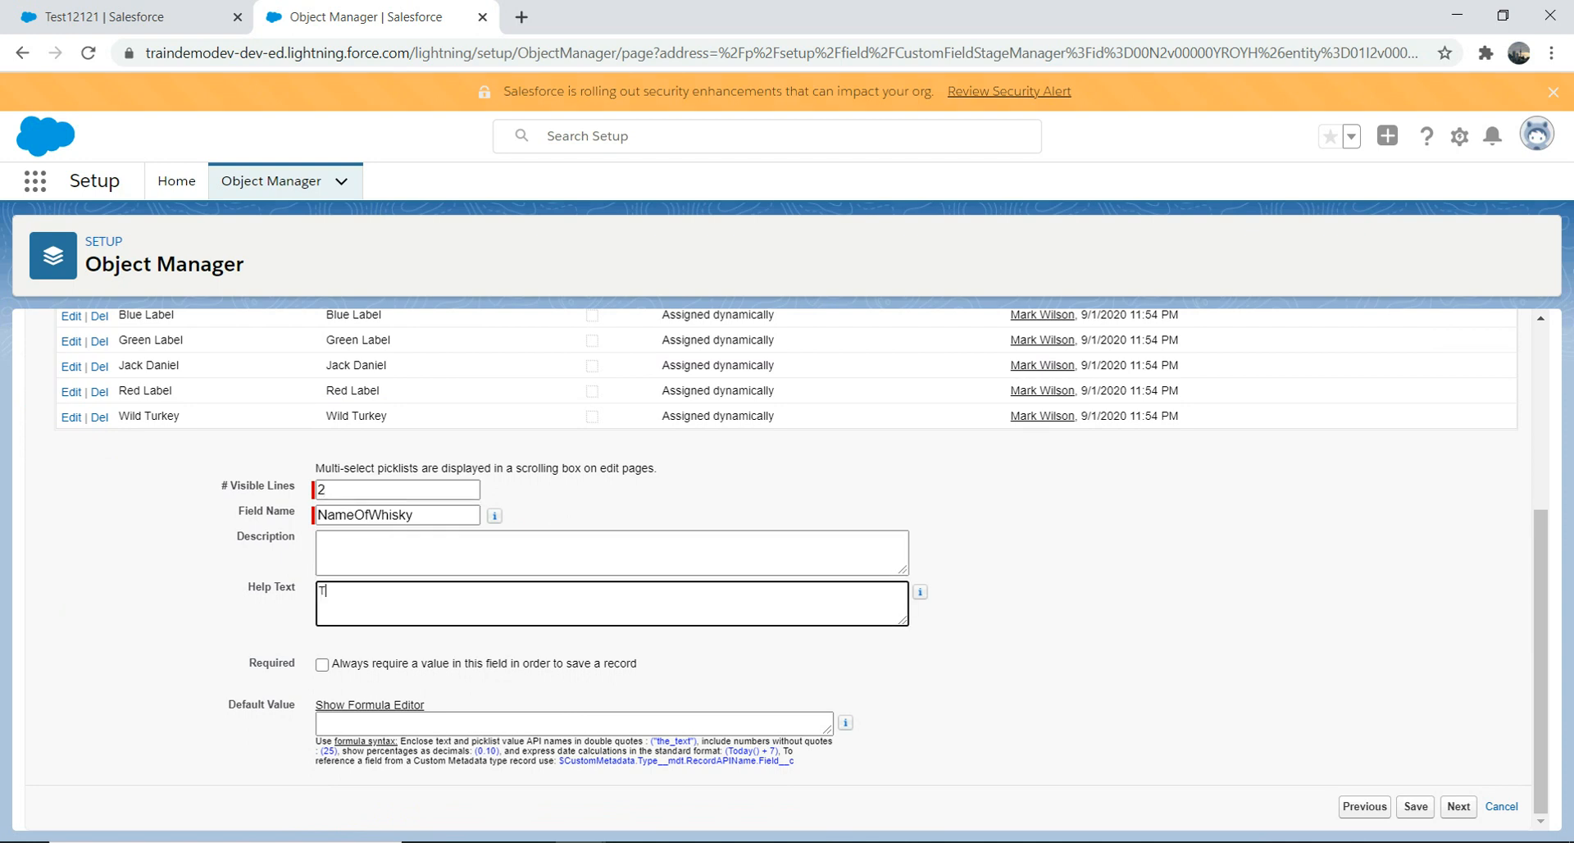
type("his is a name of Whisky")
key("BackSpace")
key("BackSpace")
key("BackSpace")
key("BackSpace")
key("BackSpace")
key("BackSpace")
key("BackSpace")
key("BackSpace")
key("BackSpace")
key("BackSpace")
key("BackSpace")
key("BackSpace")
key("BackSpace")
key("BackSpace")
key("BackSpace")
key("BackSpace")
key("BackSpace")
key("BackSpace")
key("BackSpace")
key("BackSpace")
key("BackSpace")
key("BackSpace")
key("BackSpace")
type("Whisky name list")
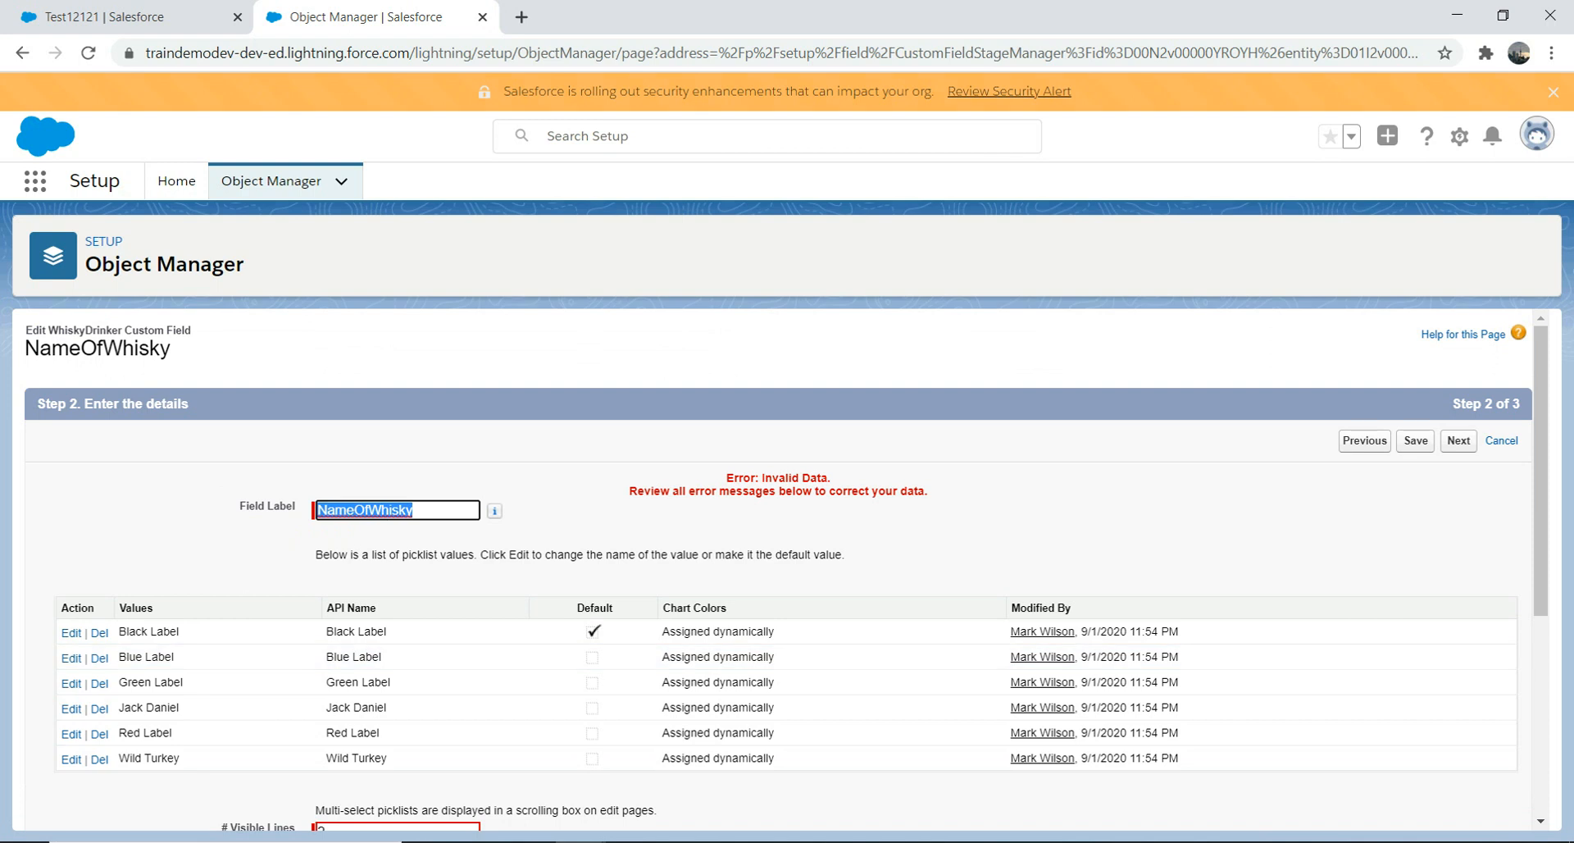
Set the number of visible lines to 4 and save the changed NameOfWhisky field.
scroll(787, 533, "down", 4)
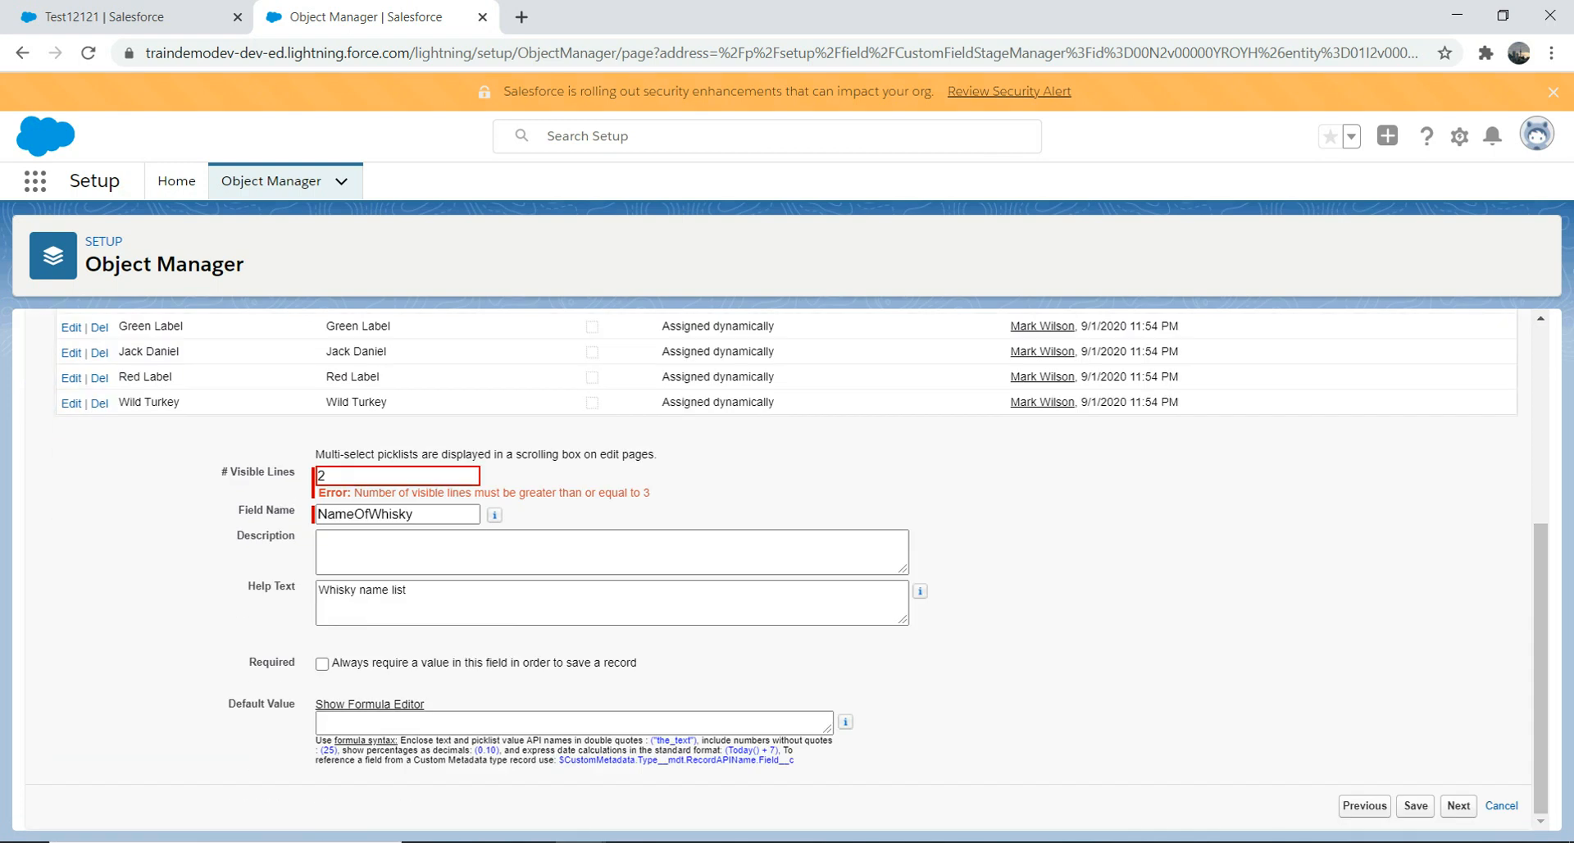
left_click(398, 475)
key("BackSpace")
type("4")
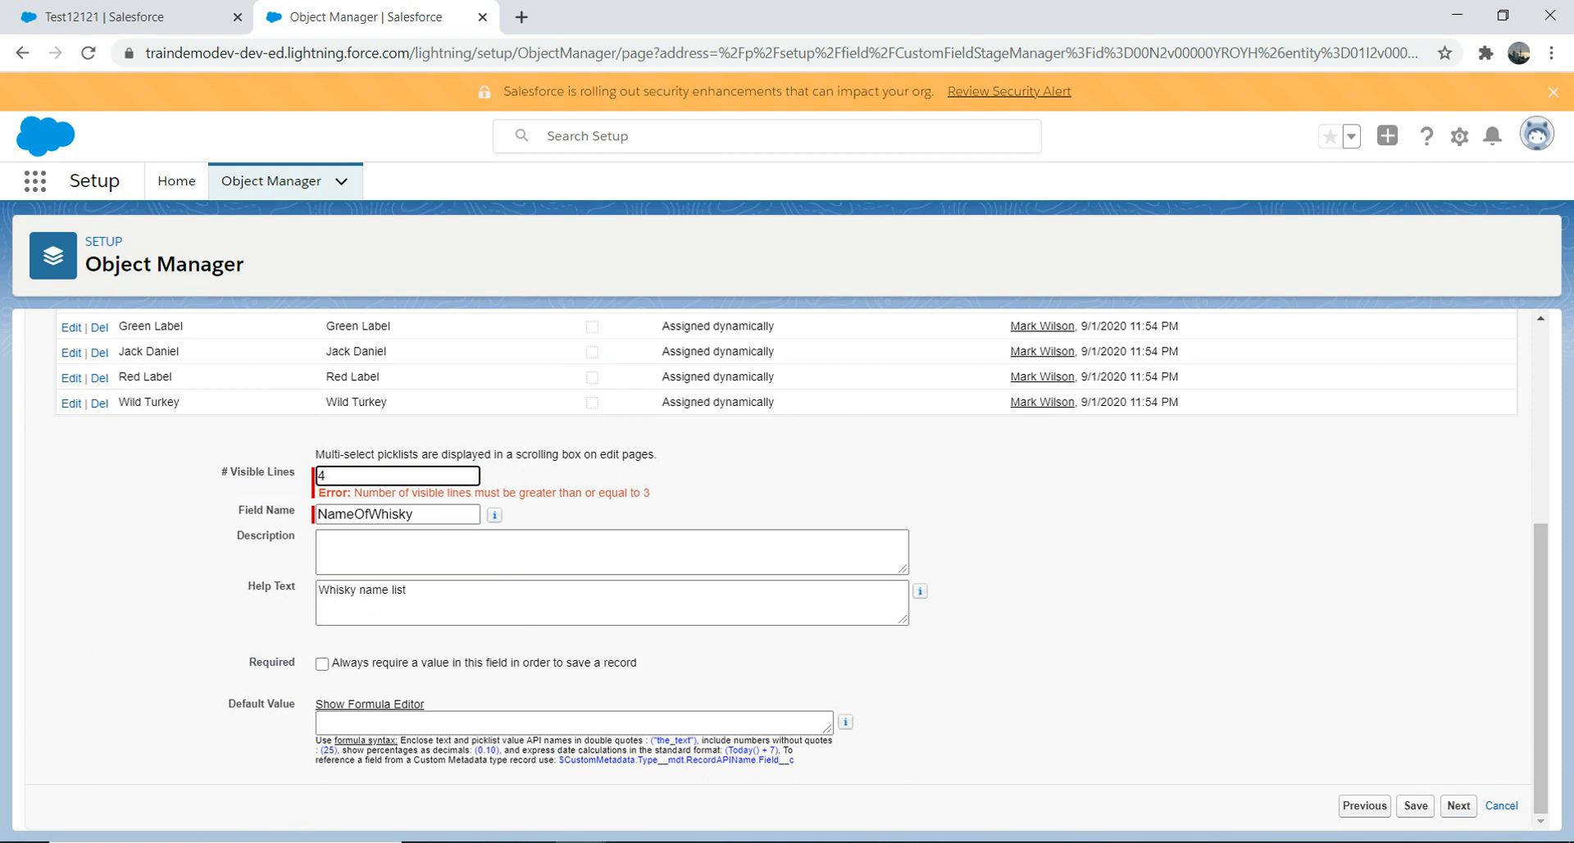
key("Return")
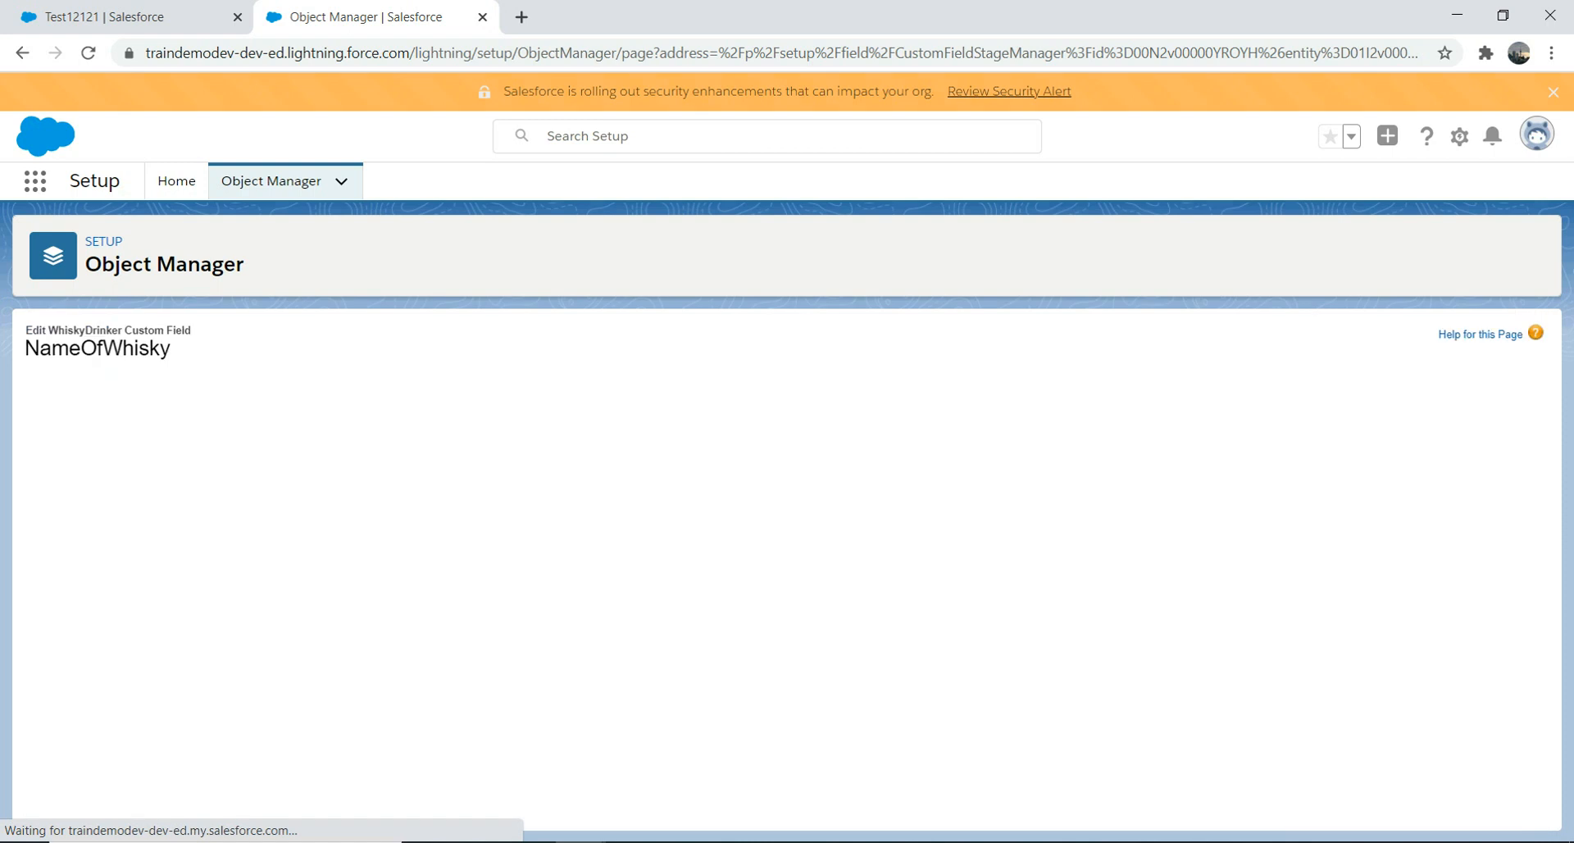
left_click(1454, 440)
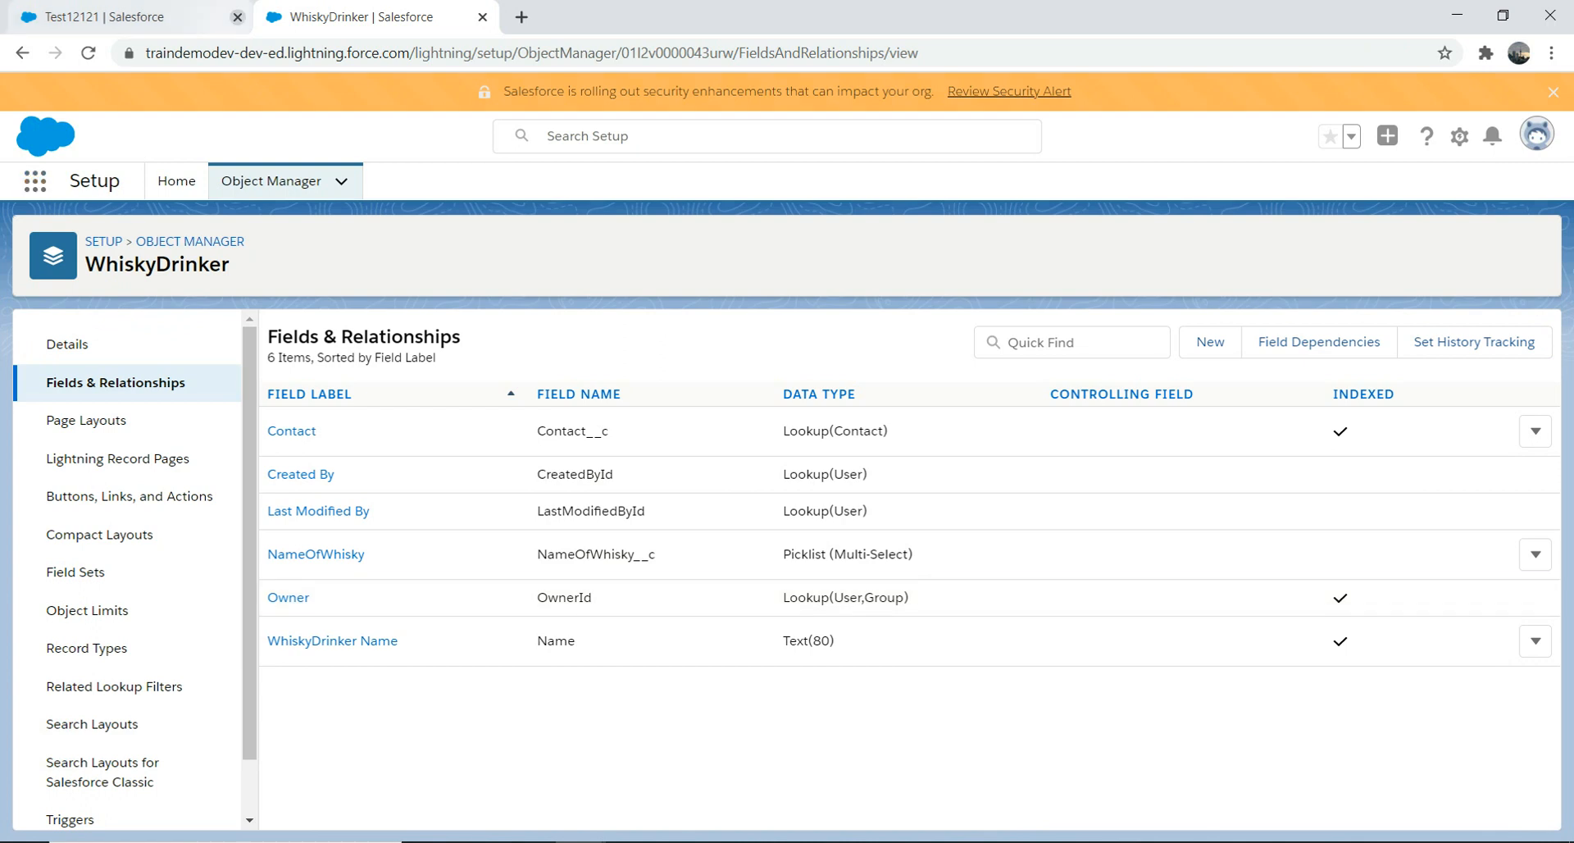
Close the old record tab, find WhiskyDrinkeras by searching for "whis" and open the Test12121 record.
left_click(237, 16)
left_click(35, 181)
type("whis")
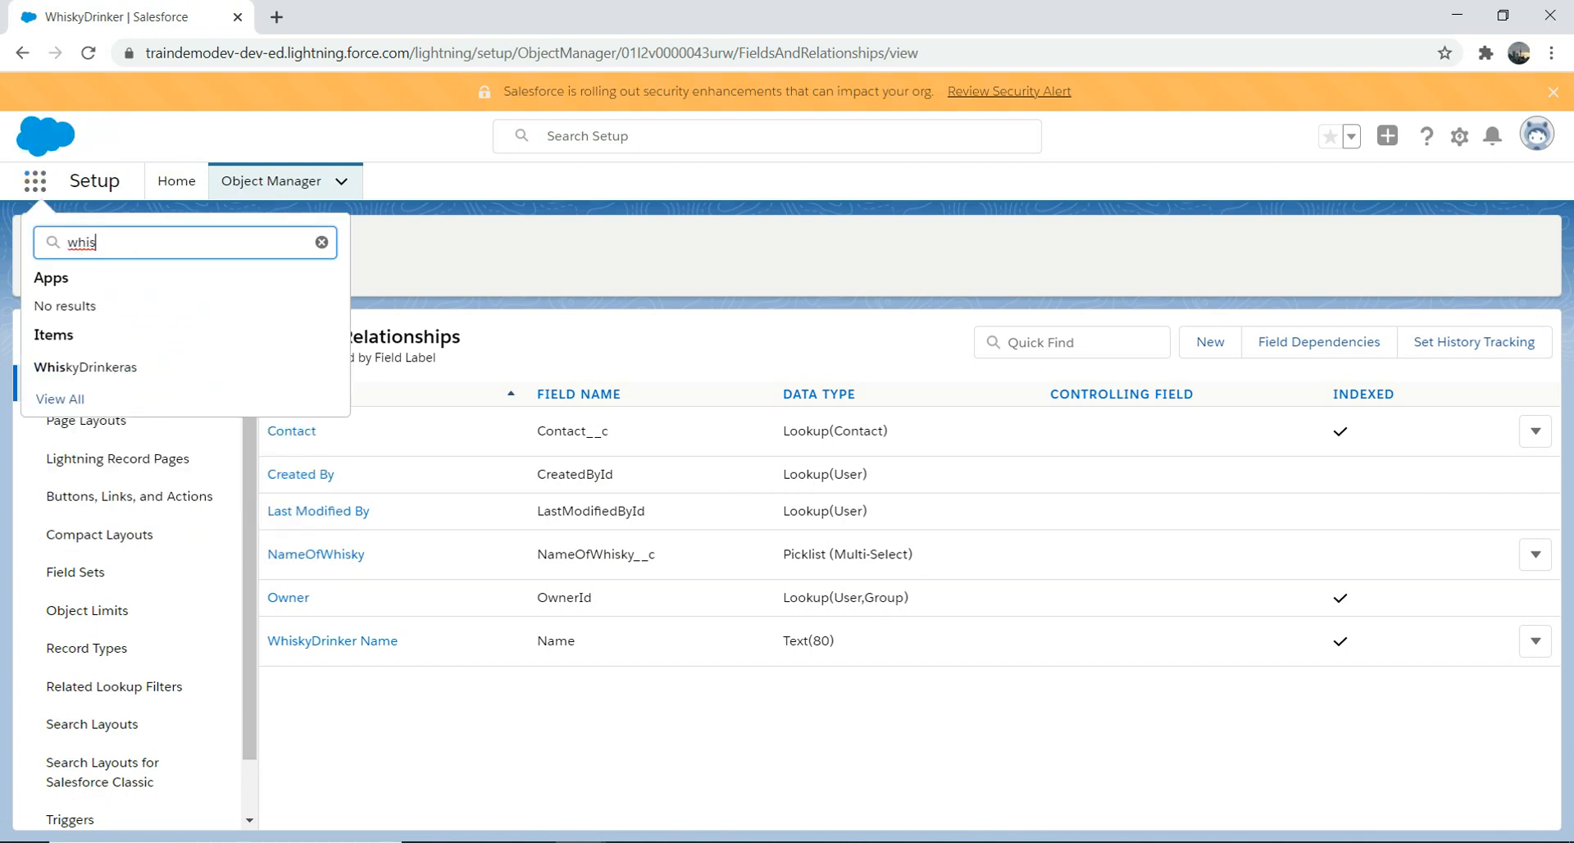
left_click(85, 367)
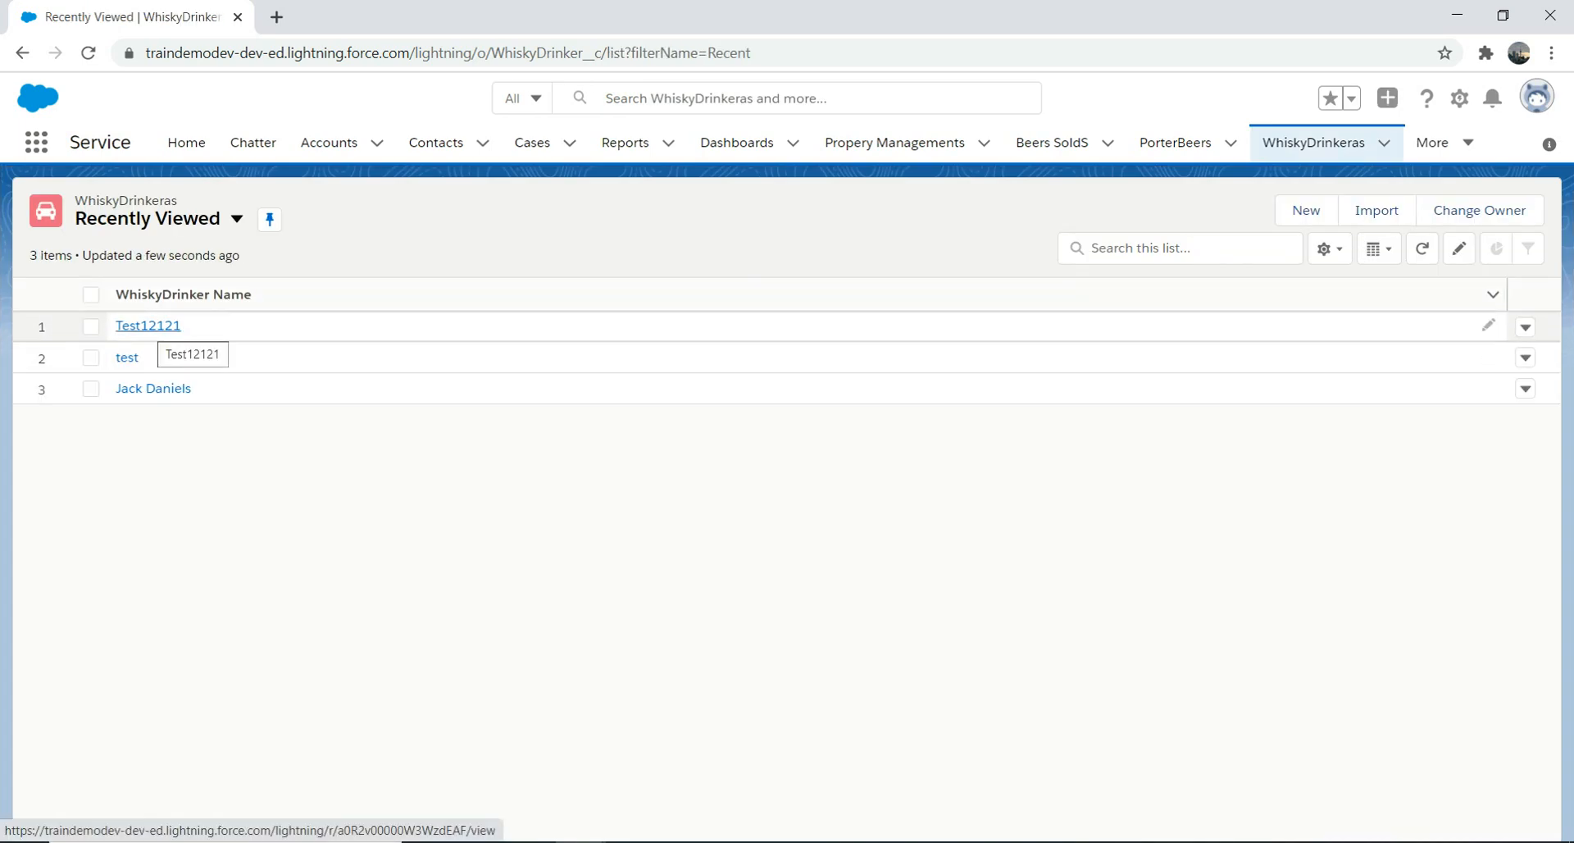
left_click(154, 326)
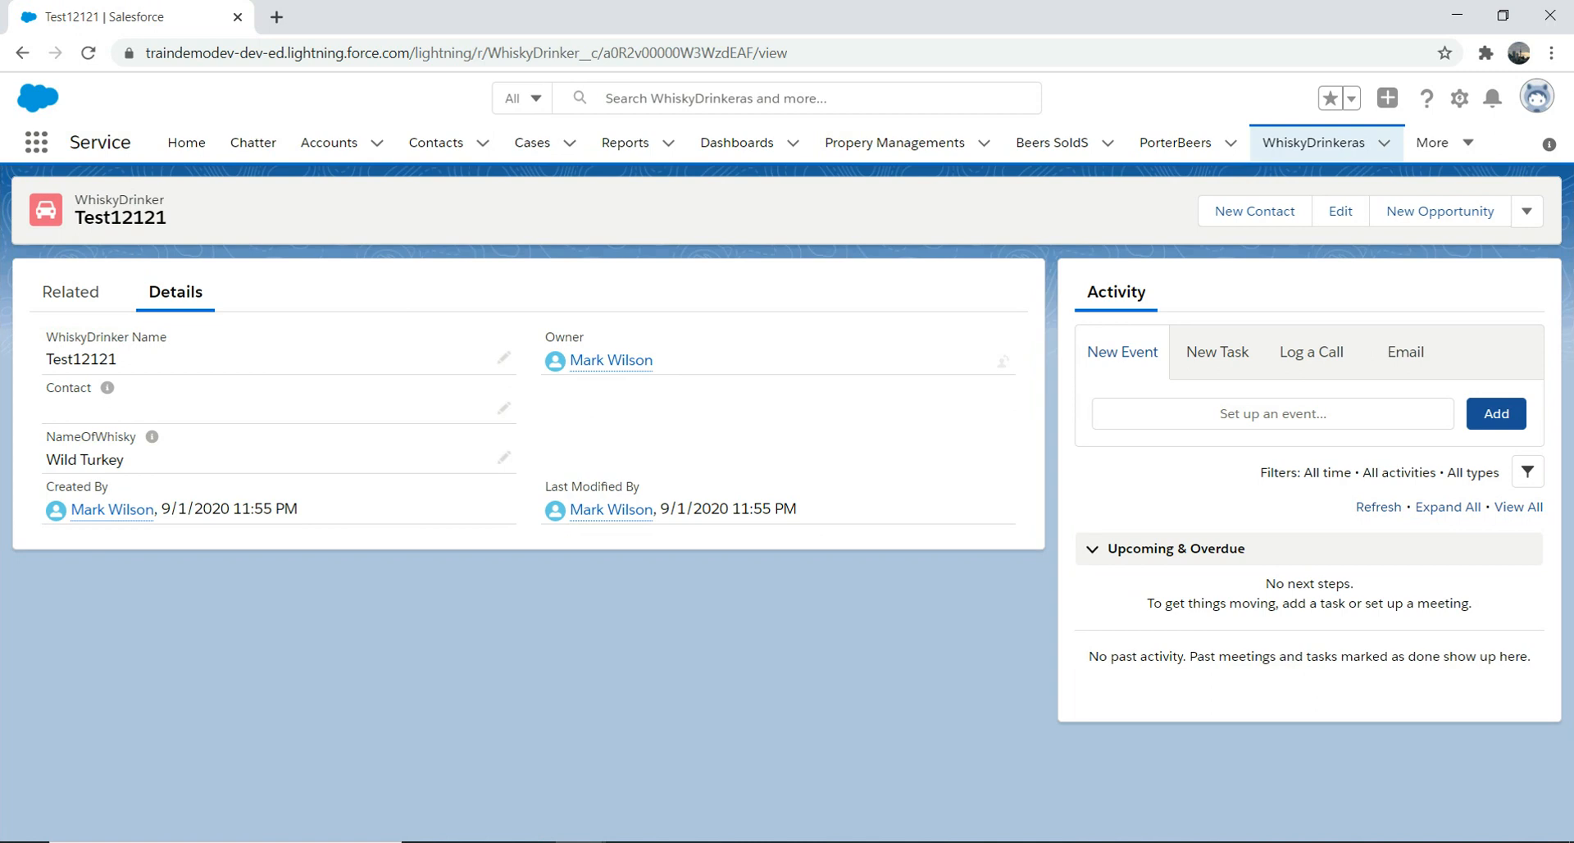
Add Blue Label and Jack Daniel to the record's chosen NameOfWhisky values and save the record.
left_click(503, 457)
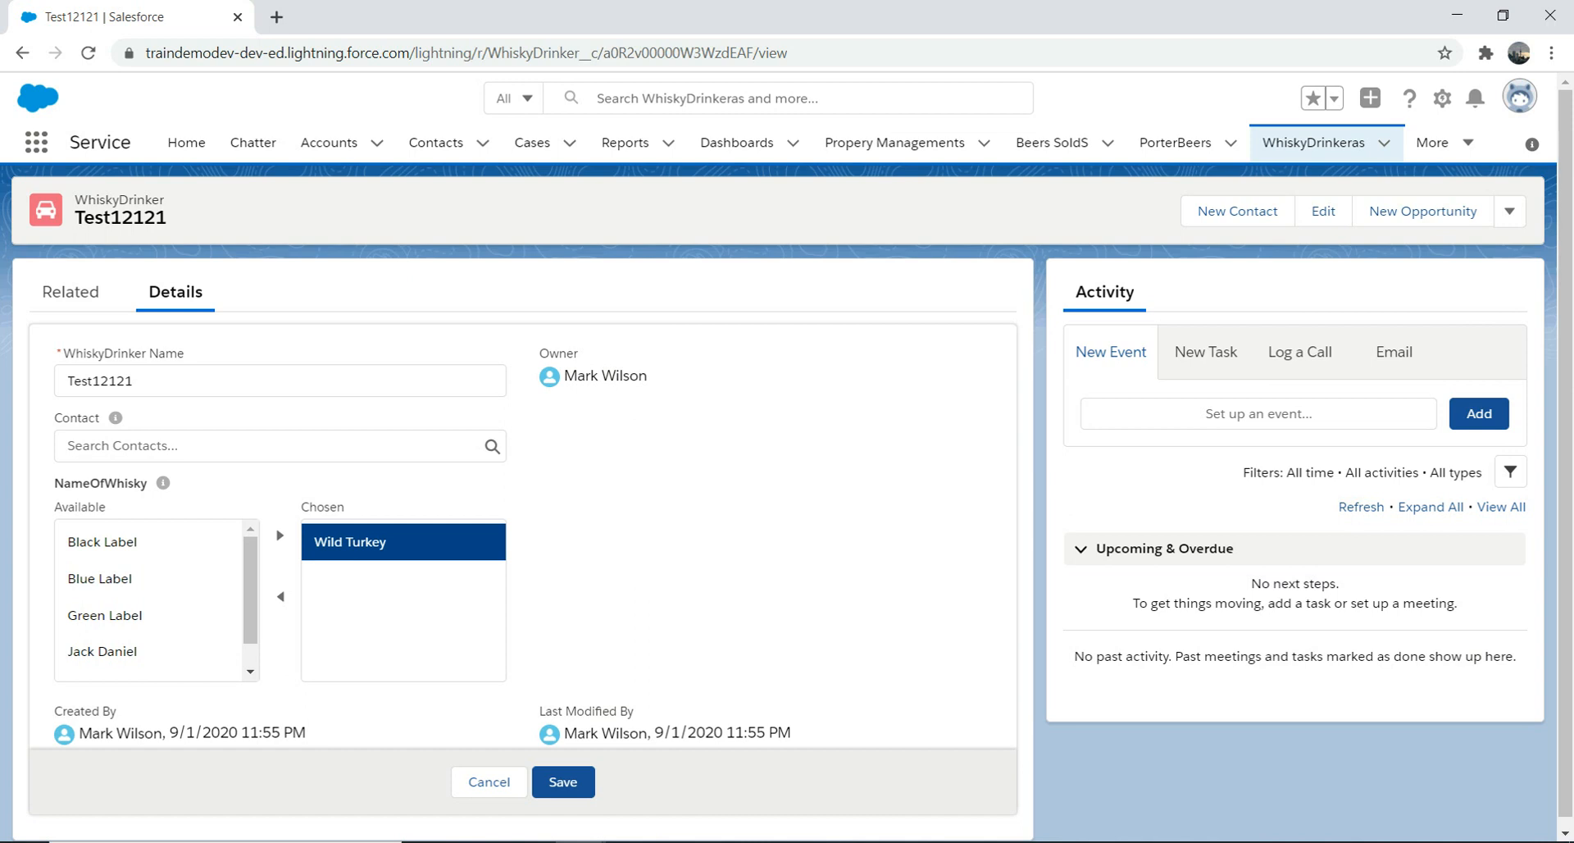
left_click(99, 578)
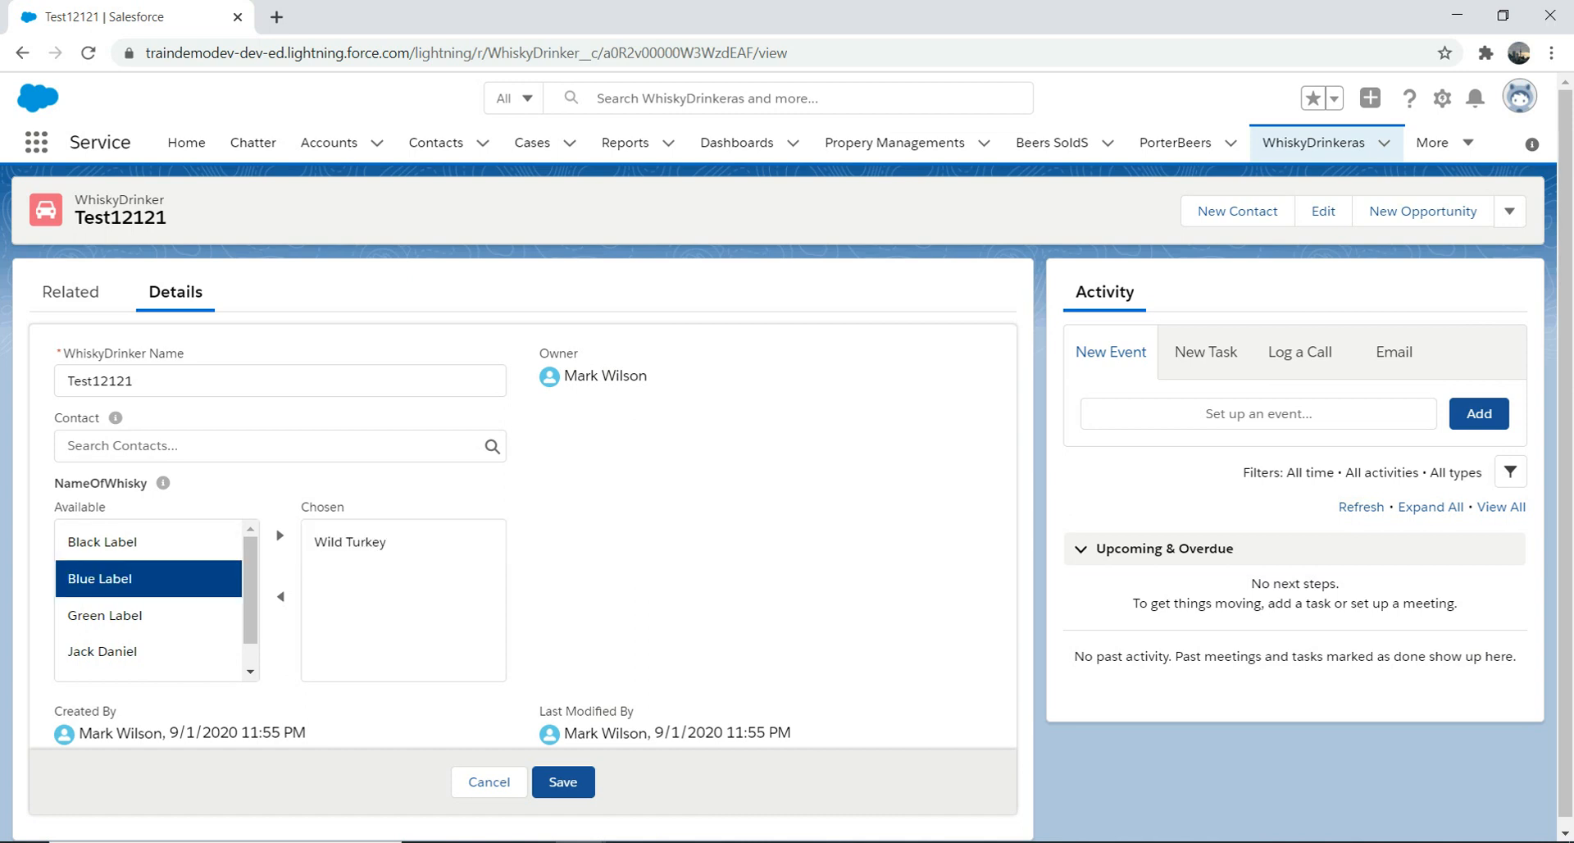
left_click(279, 535)
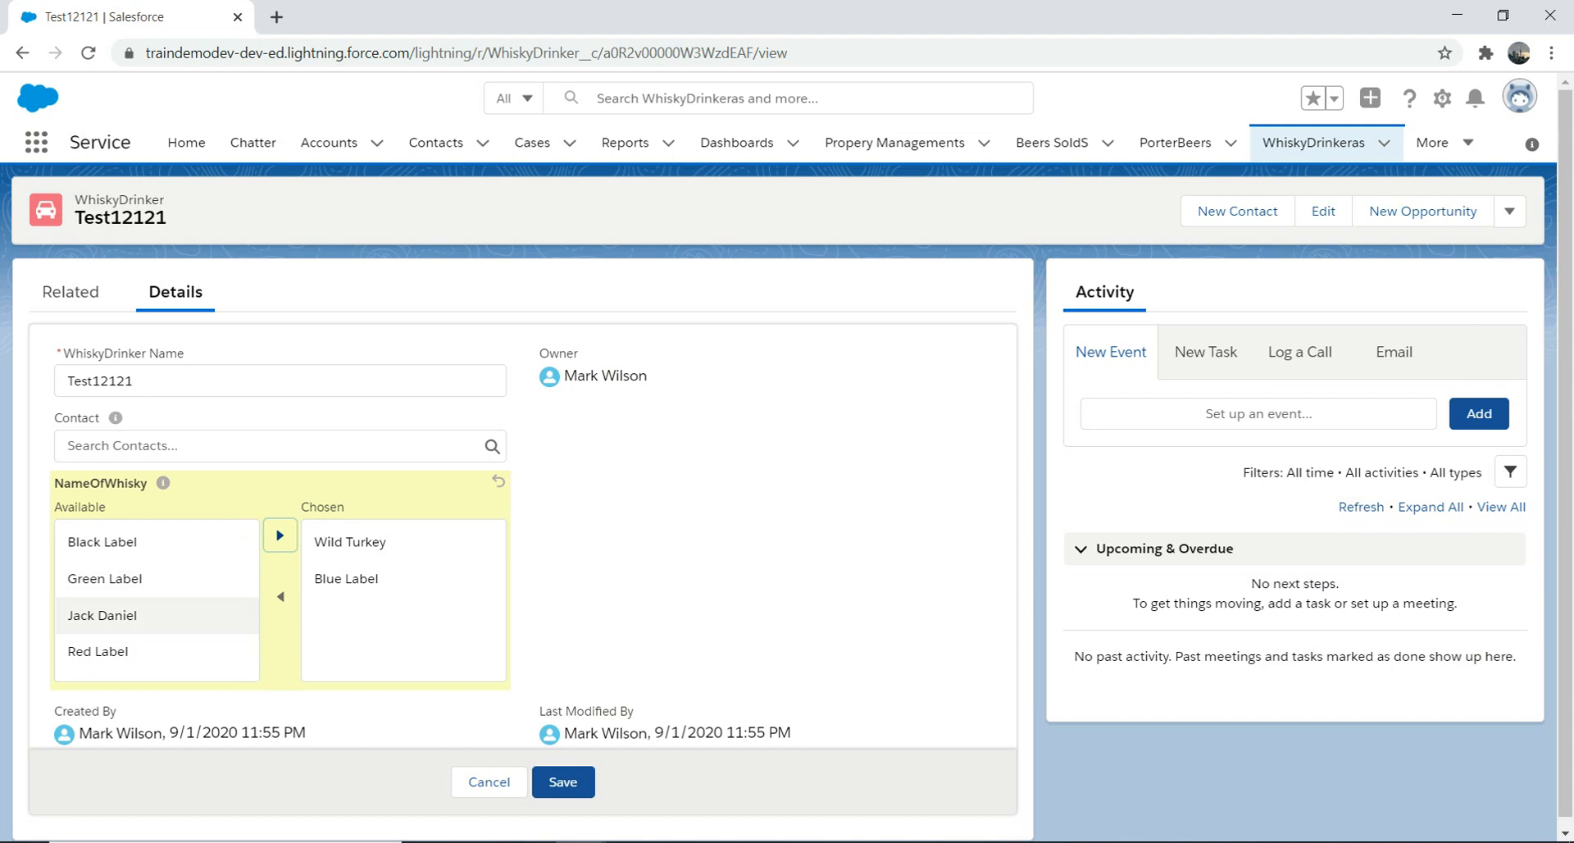
left_click(102, 615)
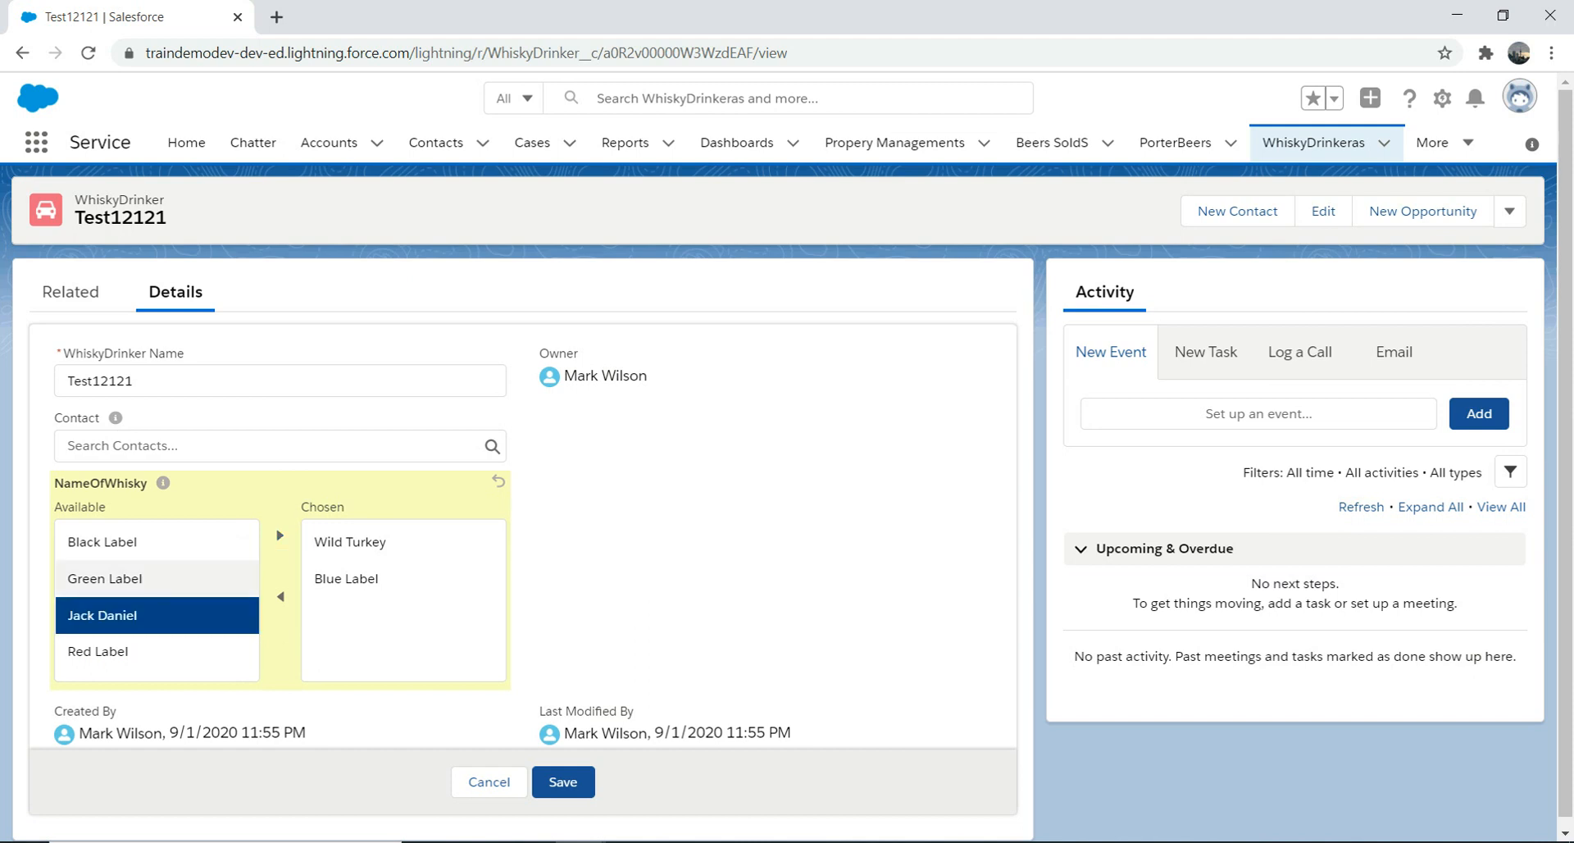
left_click(279, 535)
left_click(562, 781)
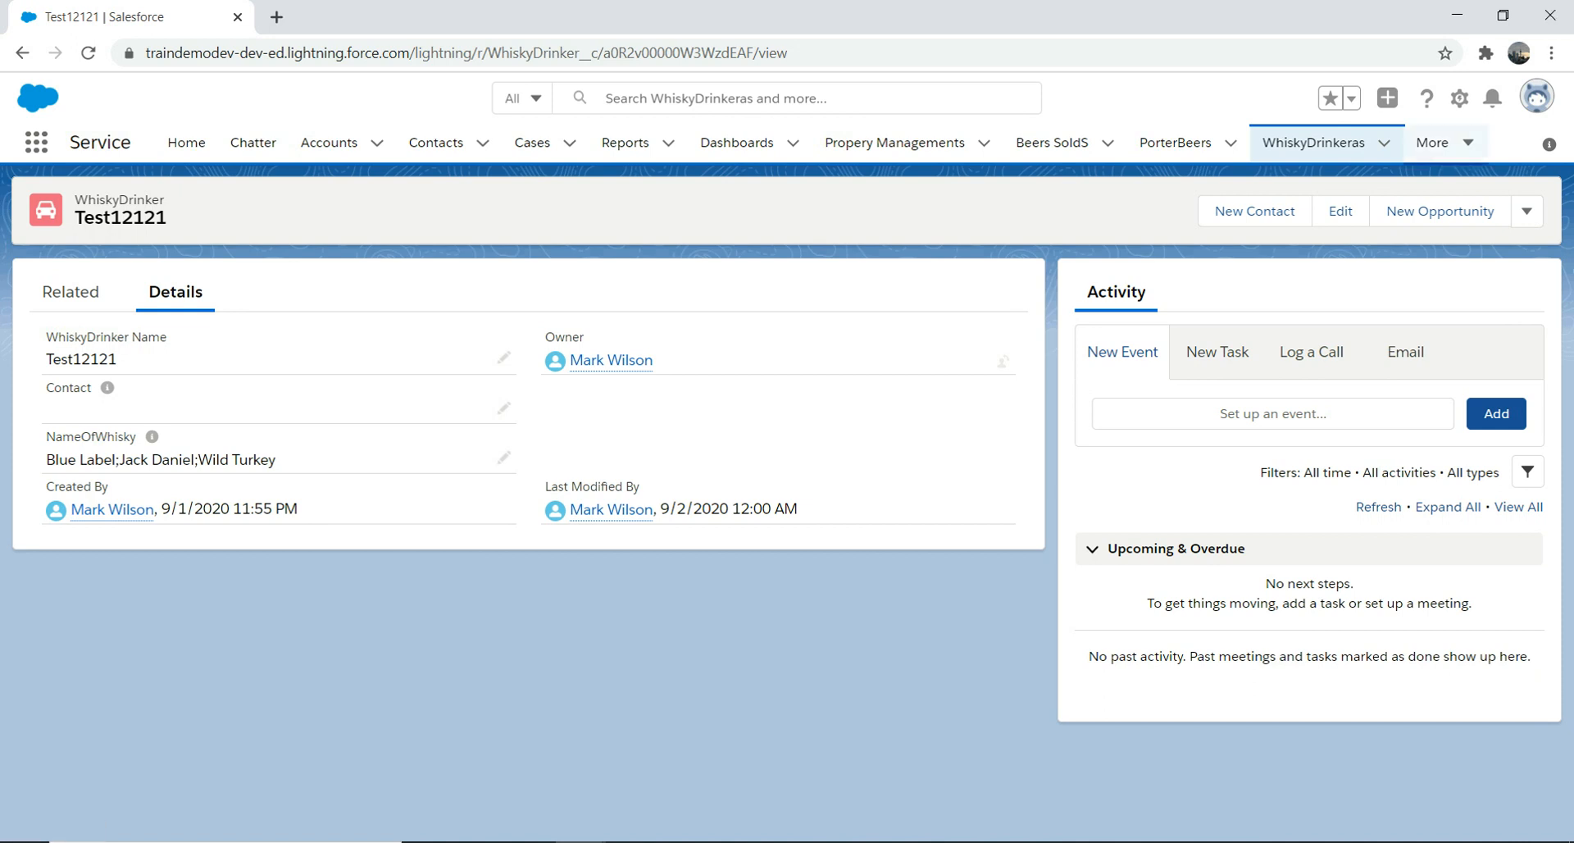
Open the WhiskyDrinker object's setup from the record and open its NameOfWhisky field for editing.
left_click(1460, 98)
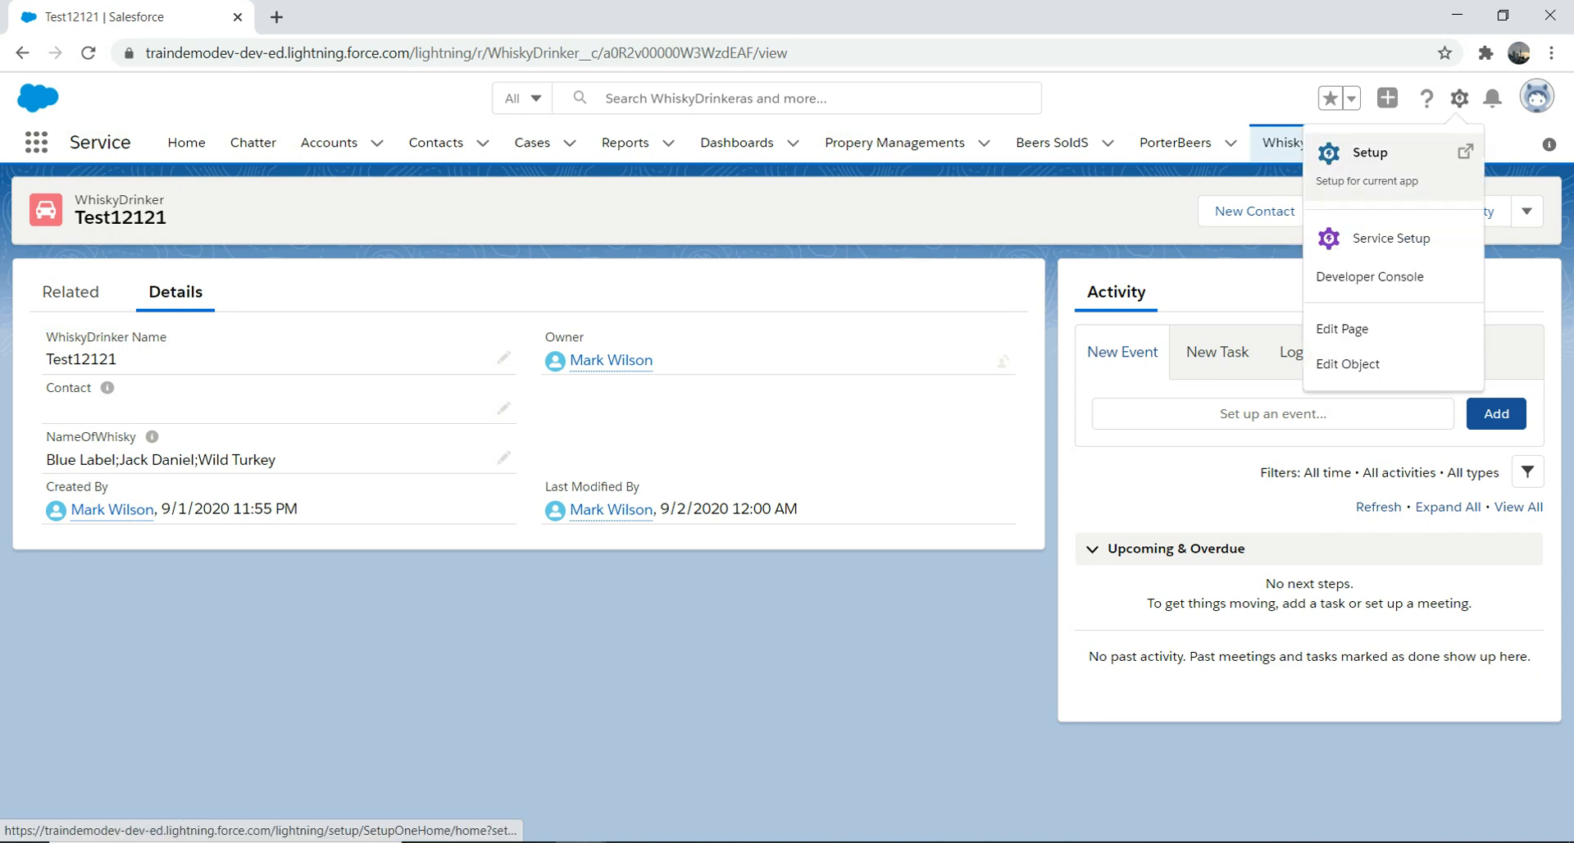
left_click(1369, 276)
left_click(1459, 97)
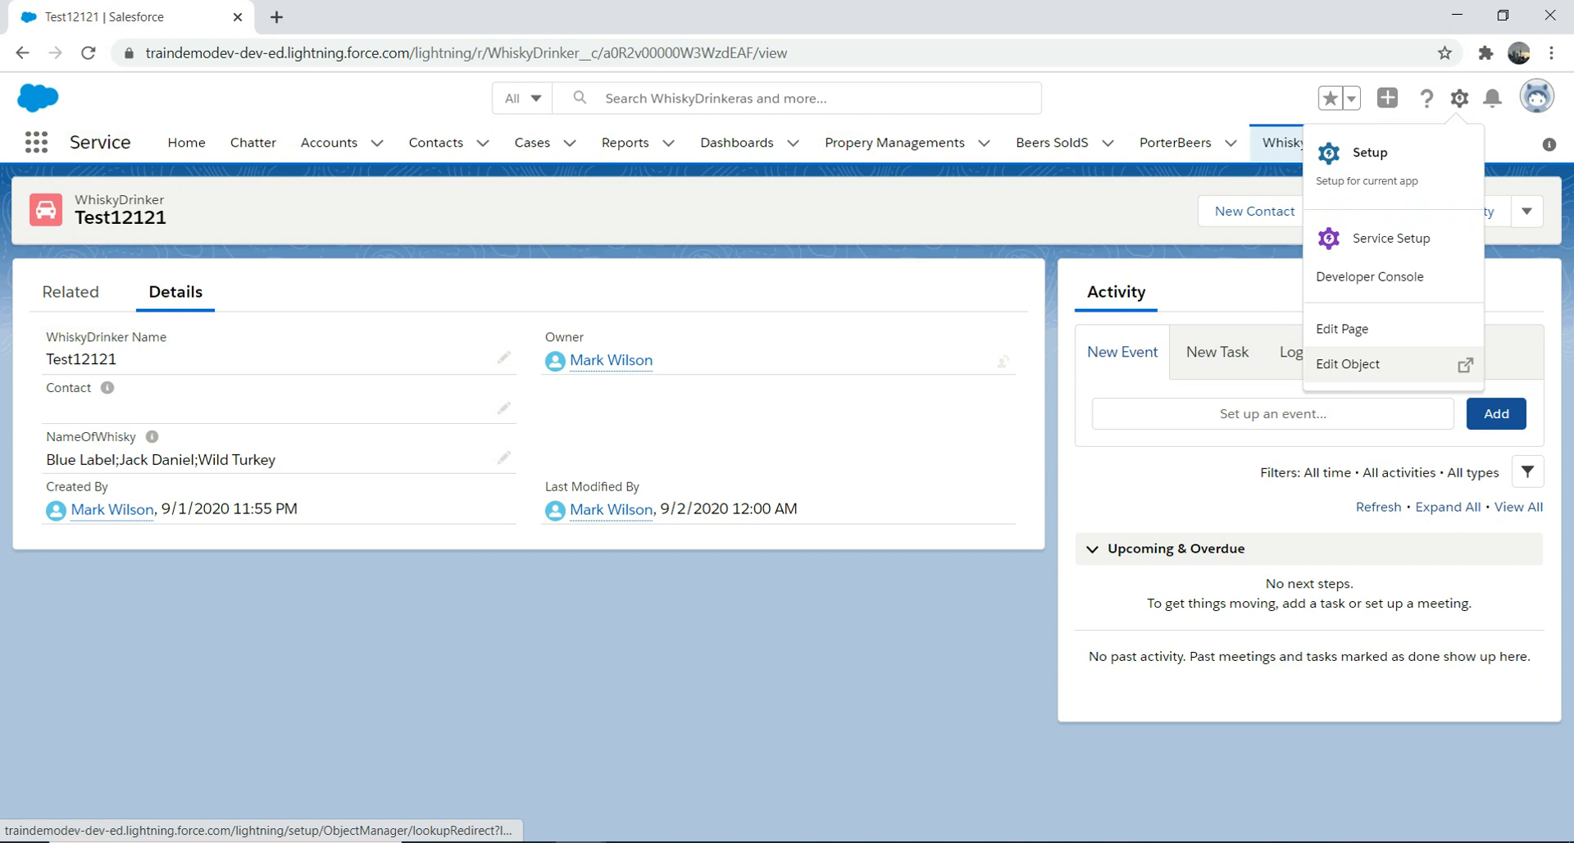
left_click(1348, 363)
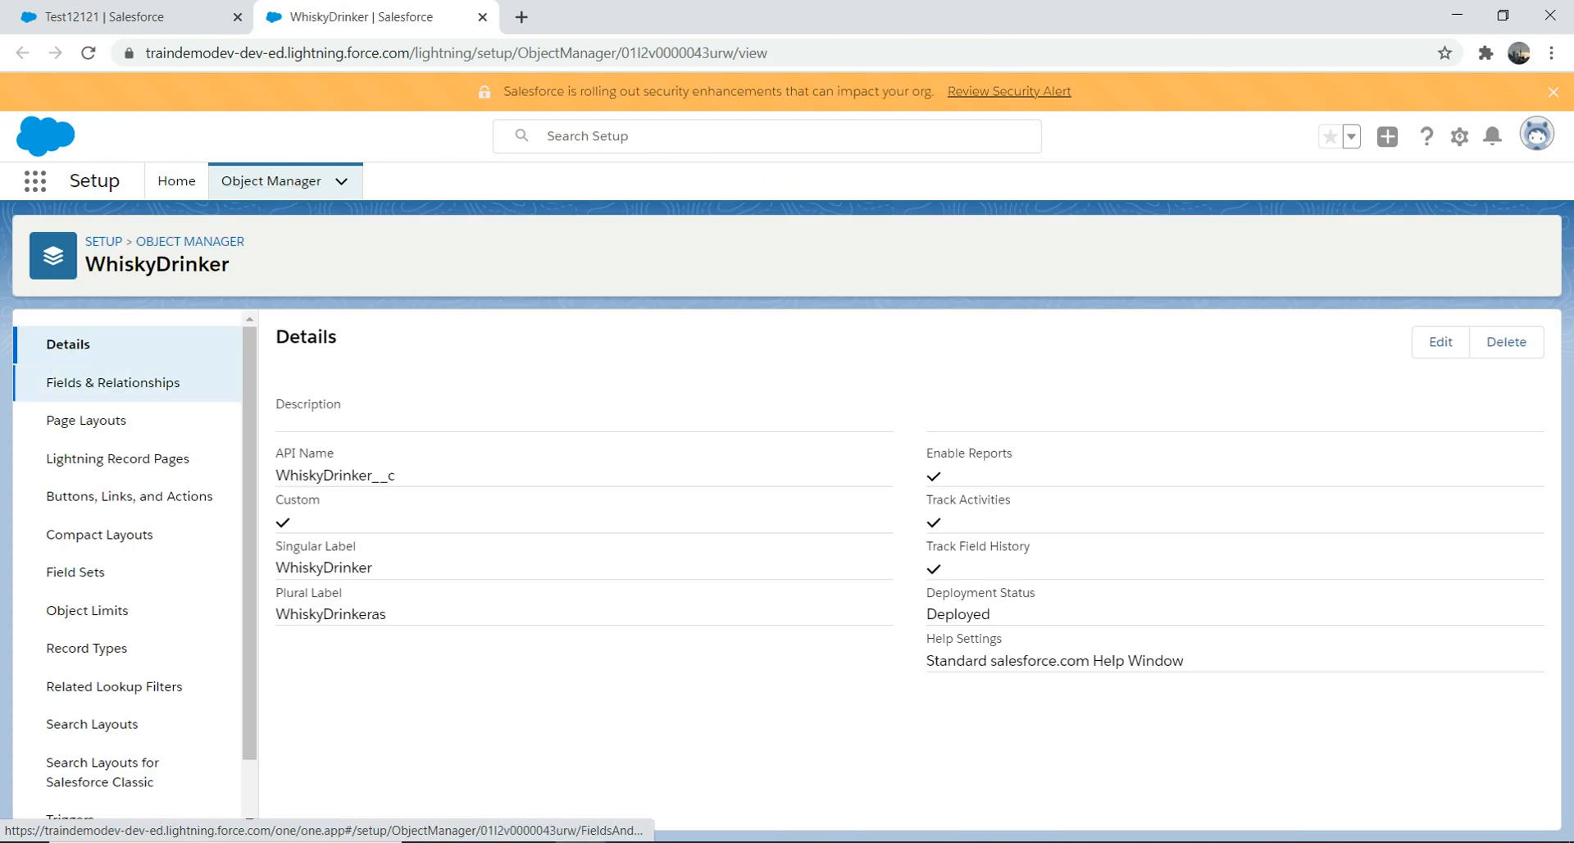
left_click(113, 382)
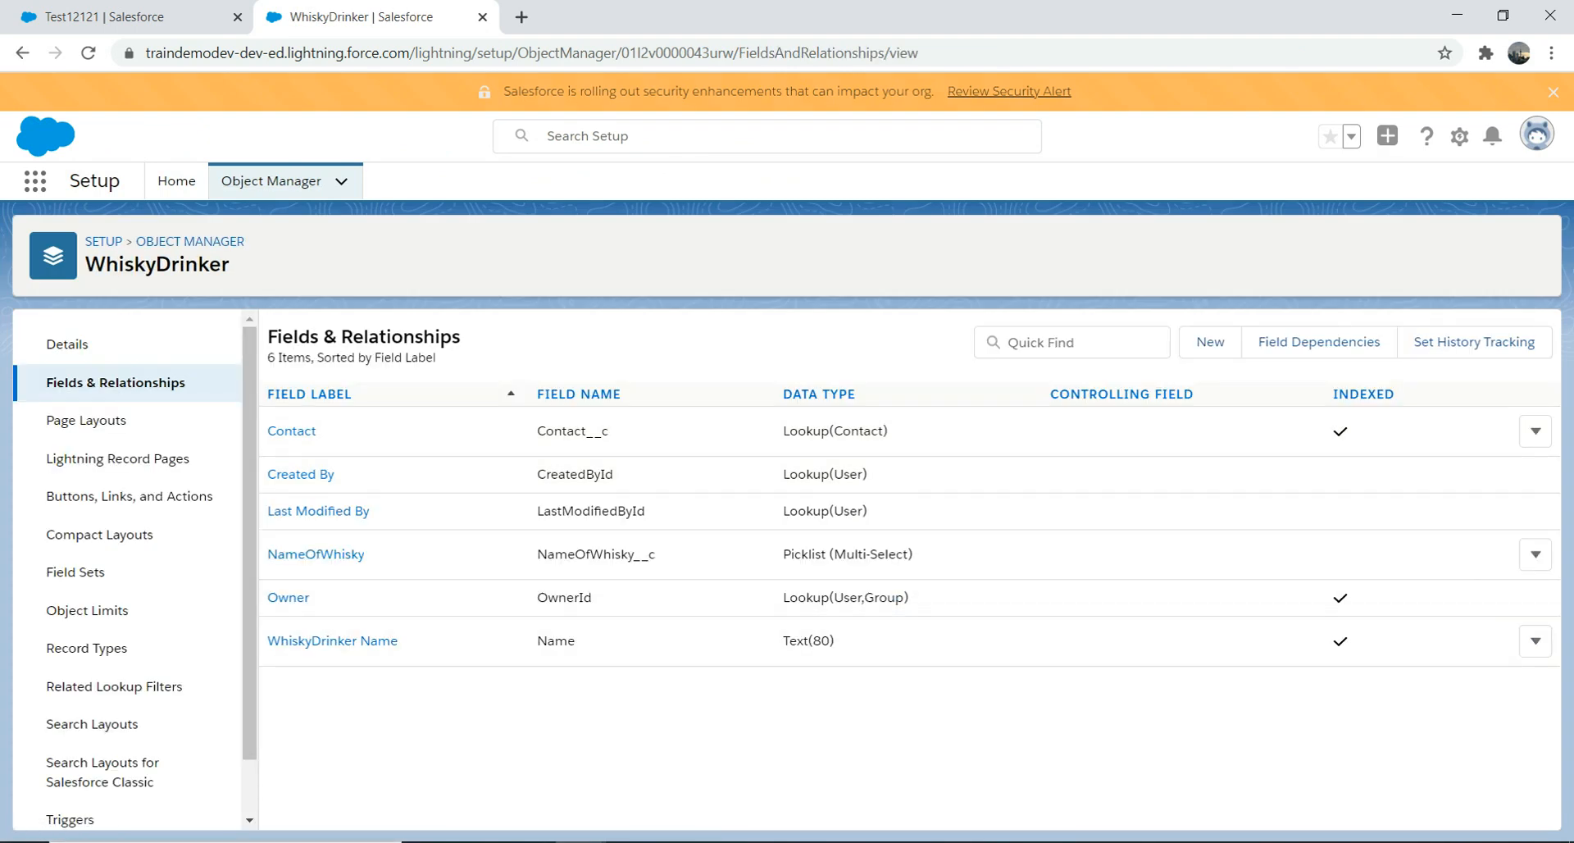
left_click(1535, 555)
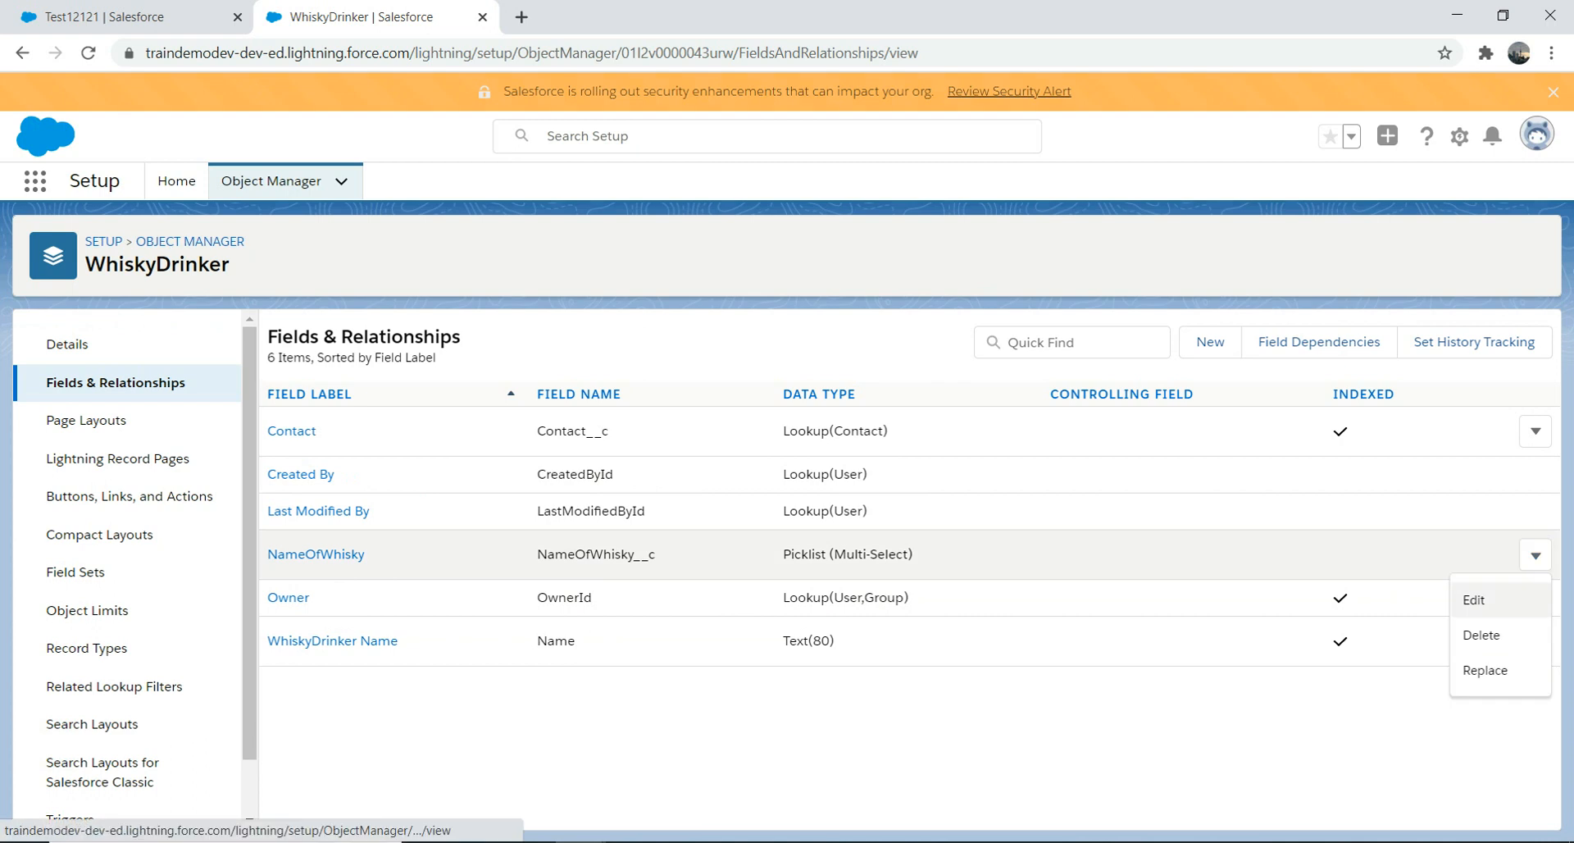
left_click(1475, 600)
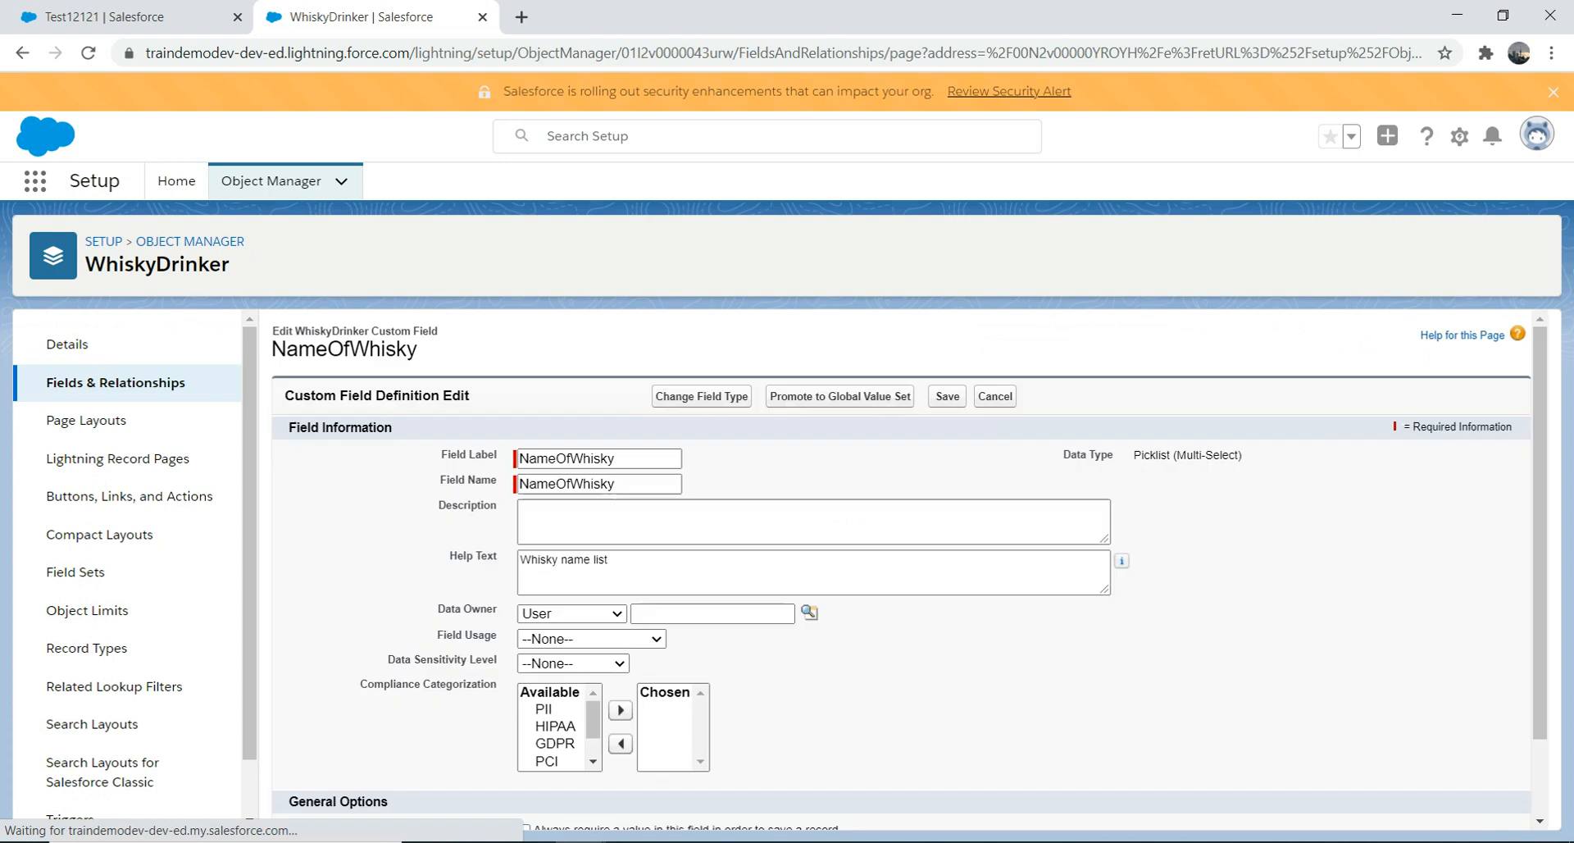
Change the NameOfWhisky field's data type to Picklist, accept the data-loss warning and continue to the field details.
key("Return")
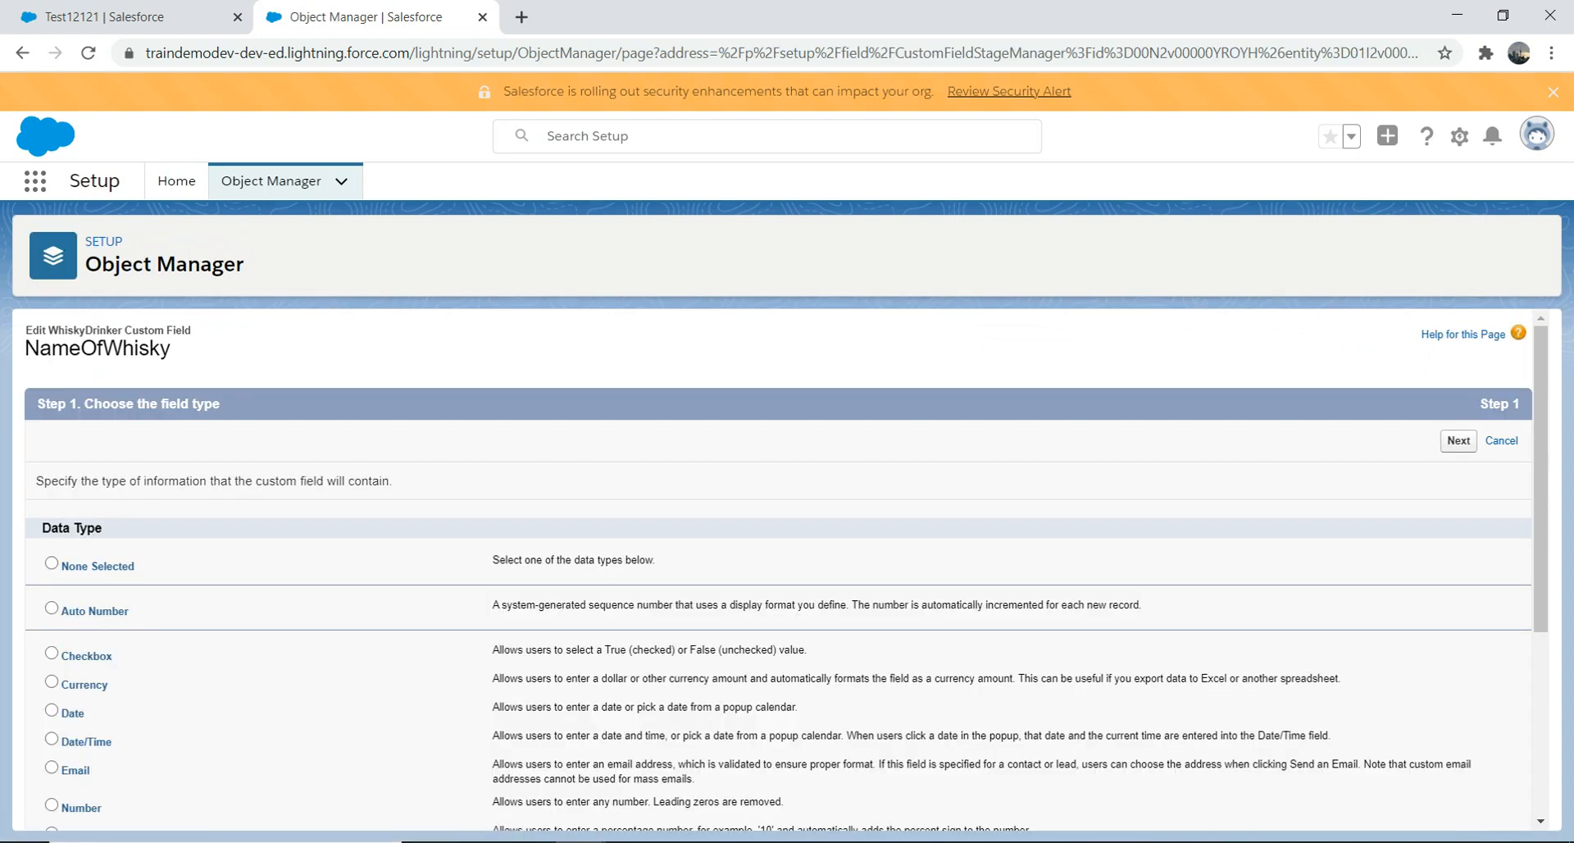
scroll(85, 584, "down", 4)
left_click(85, 584)
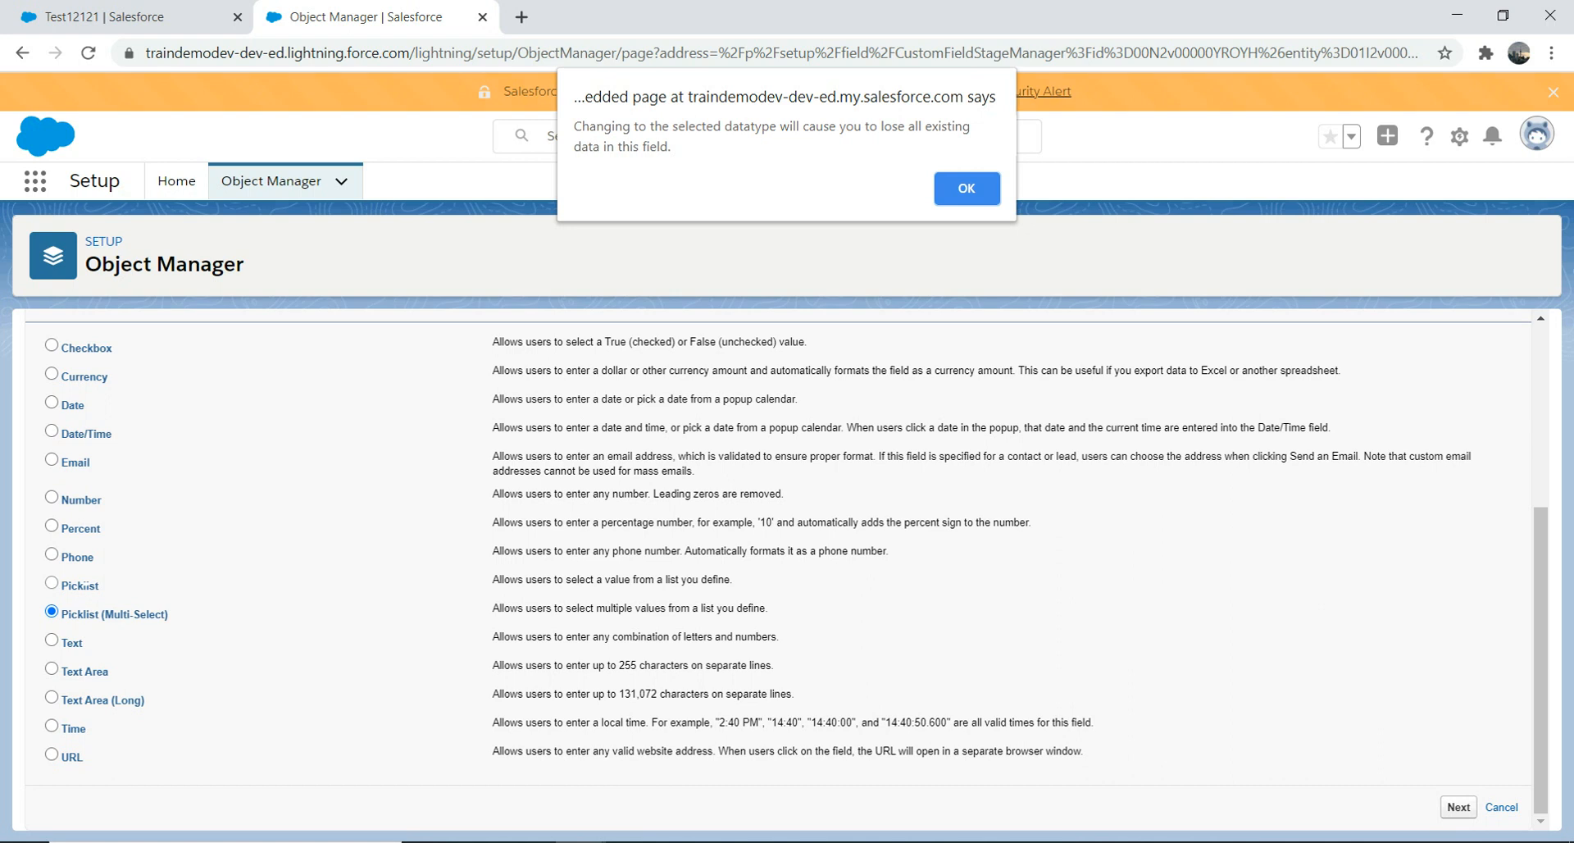
key("Return")
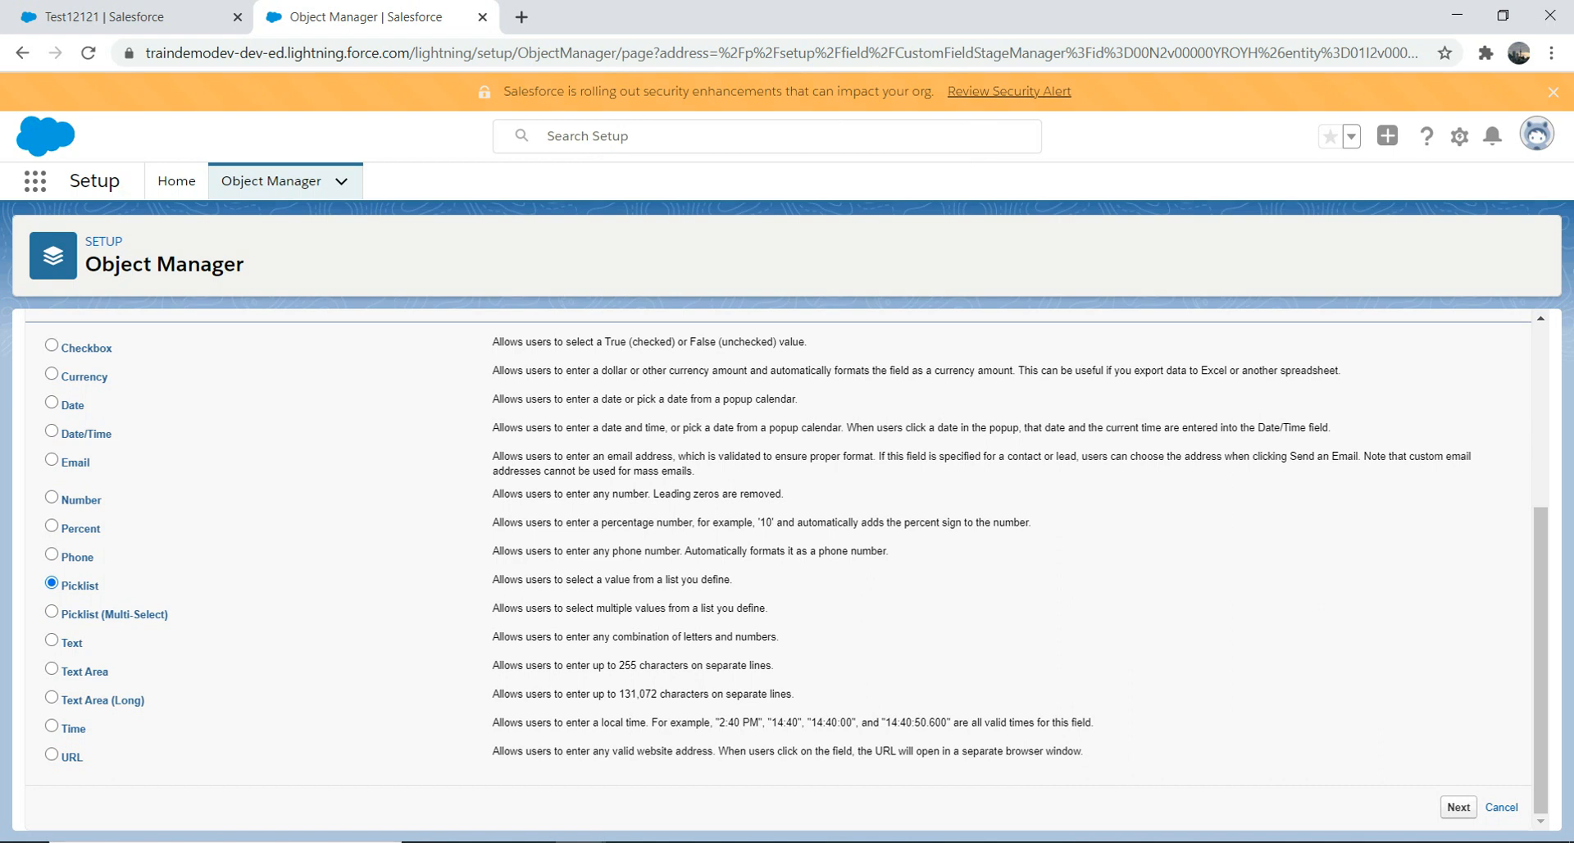
key("Return")
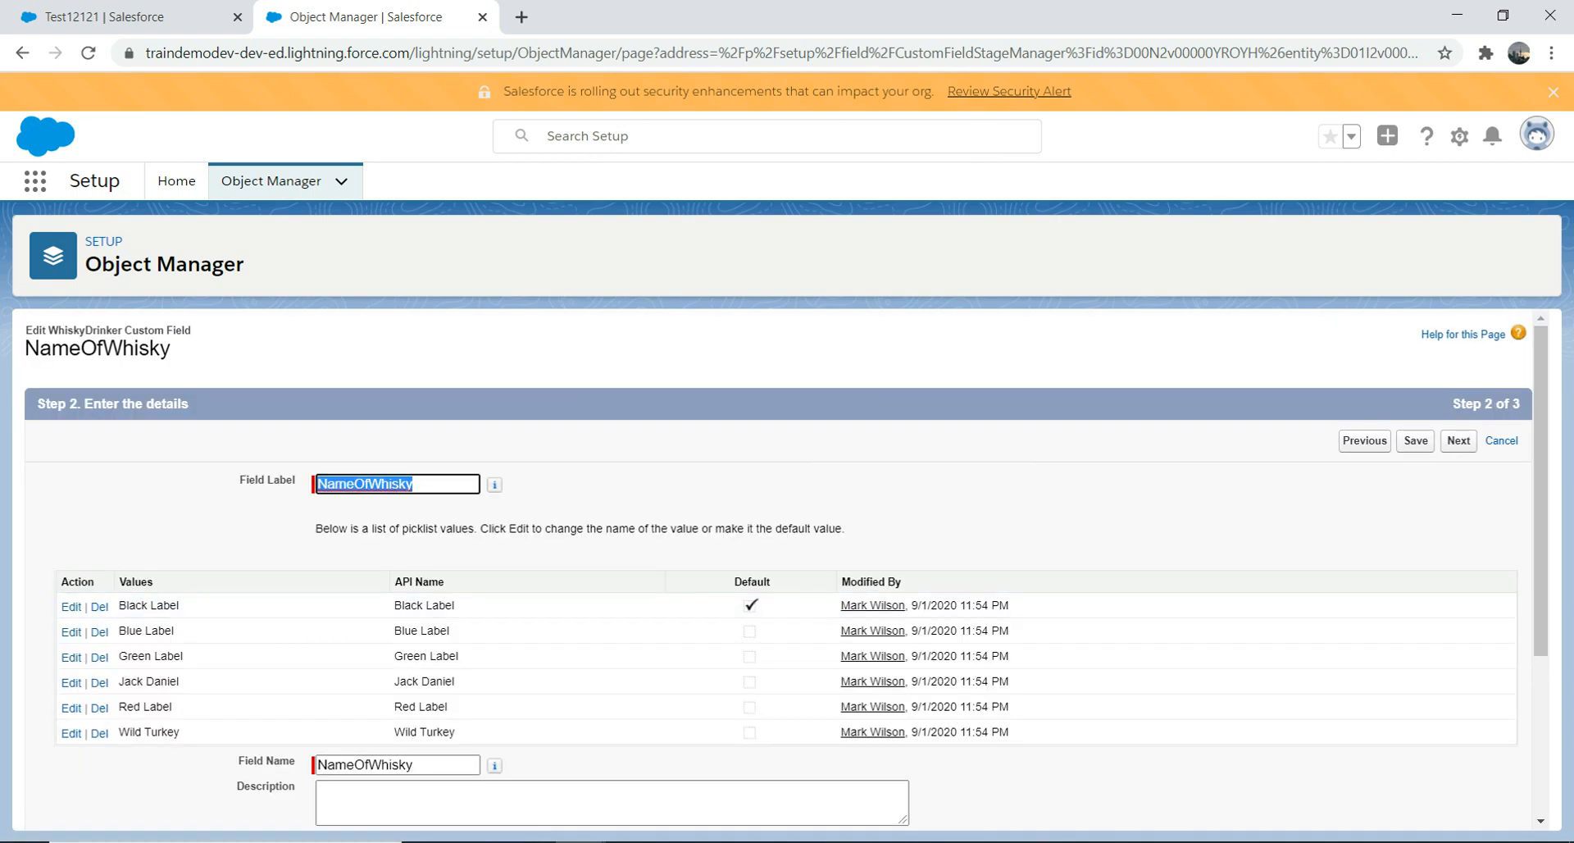
Shorten the NameOfWhisky field's help text to "Whisky name" and save the changed field.
scroll(787, 574, "down", 3)
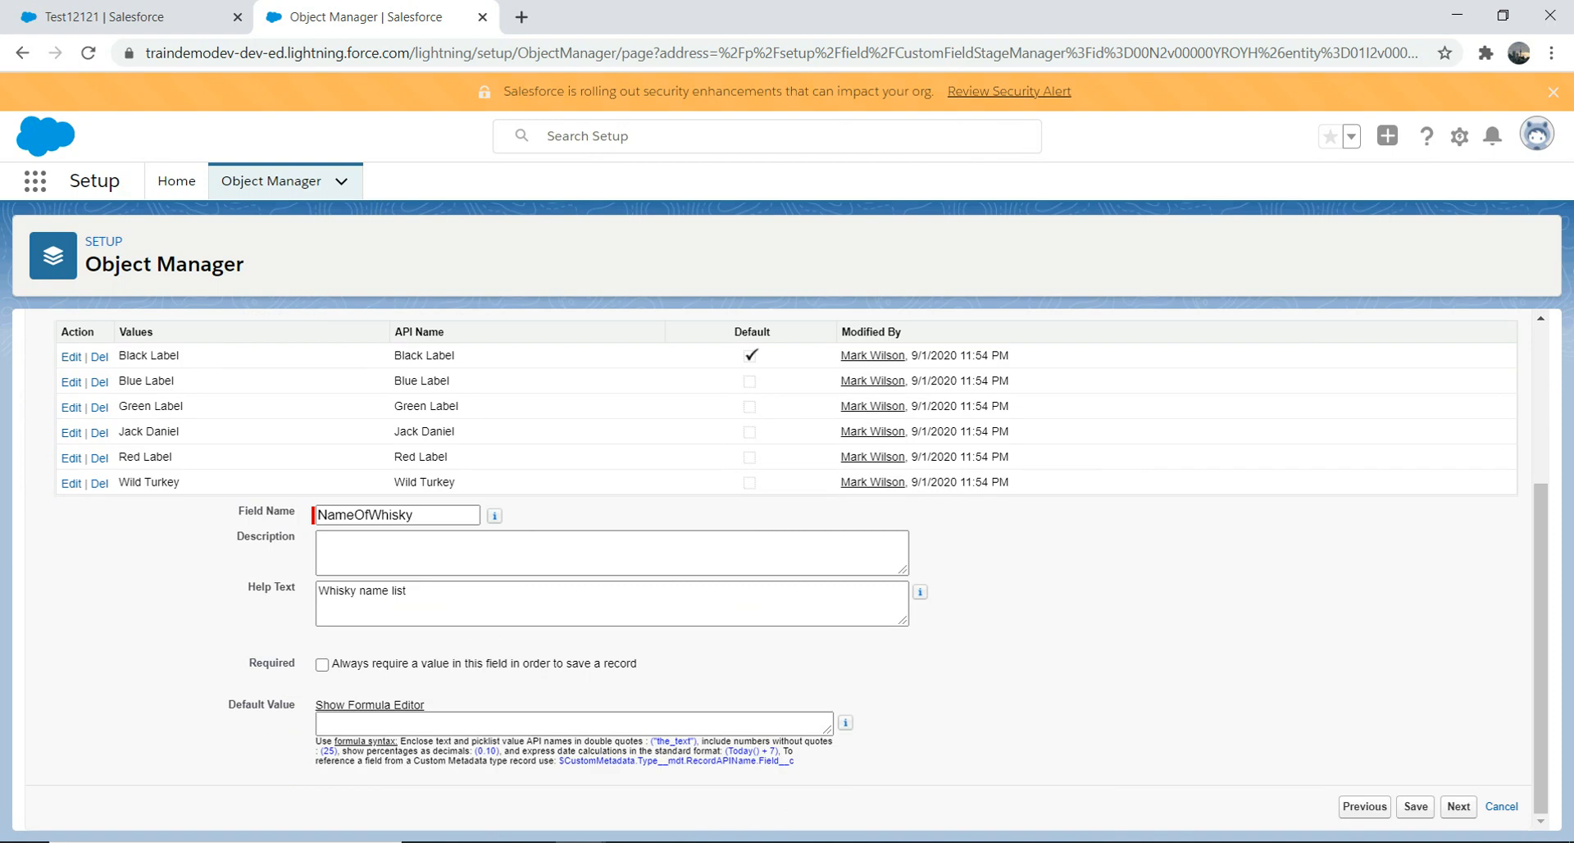
left_click(406, 590)
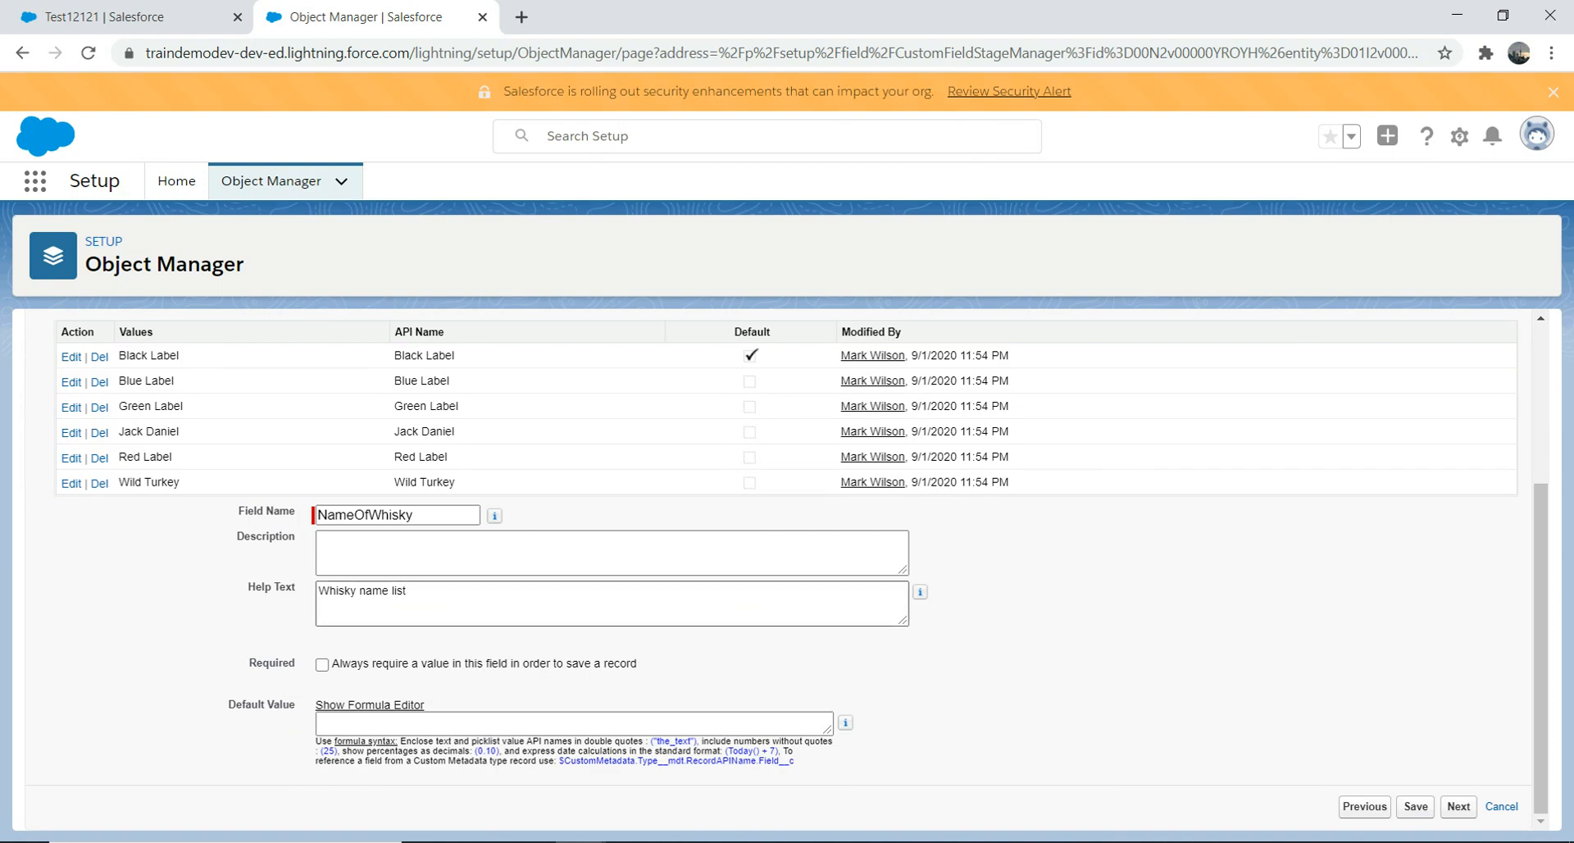
key("BackSpace")
key("BackSpace")
key("BackSpace")
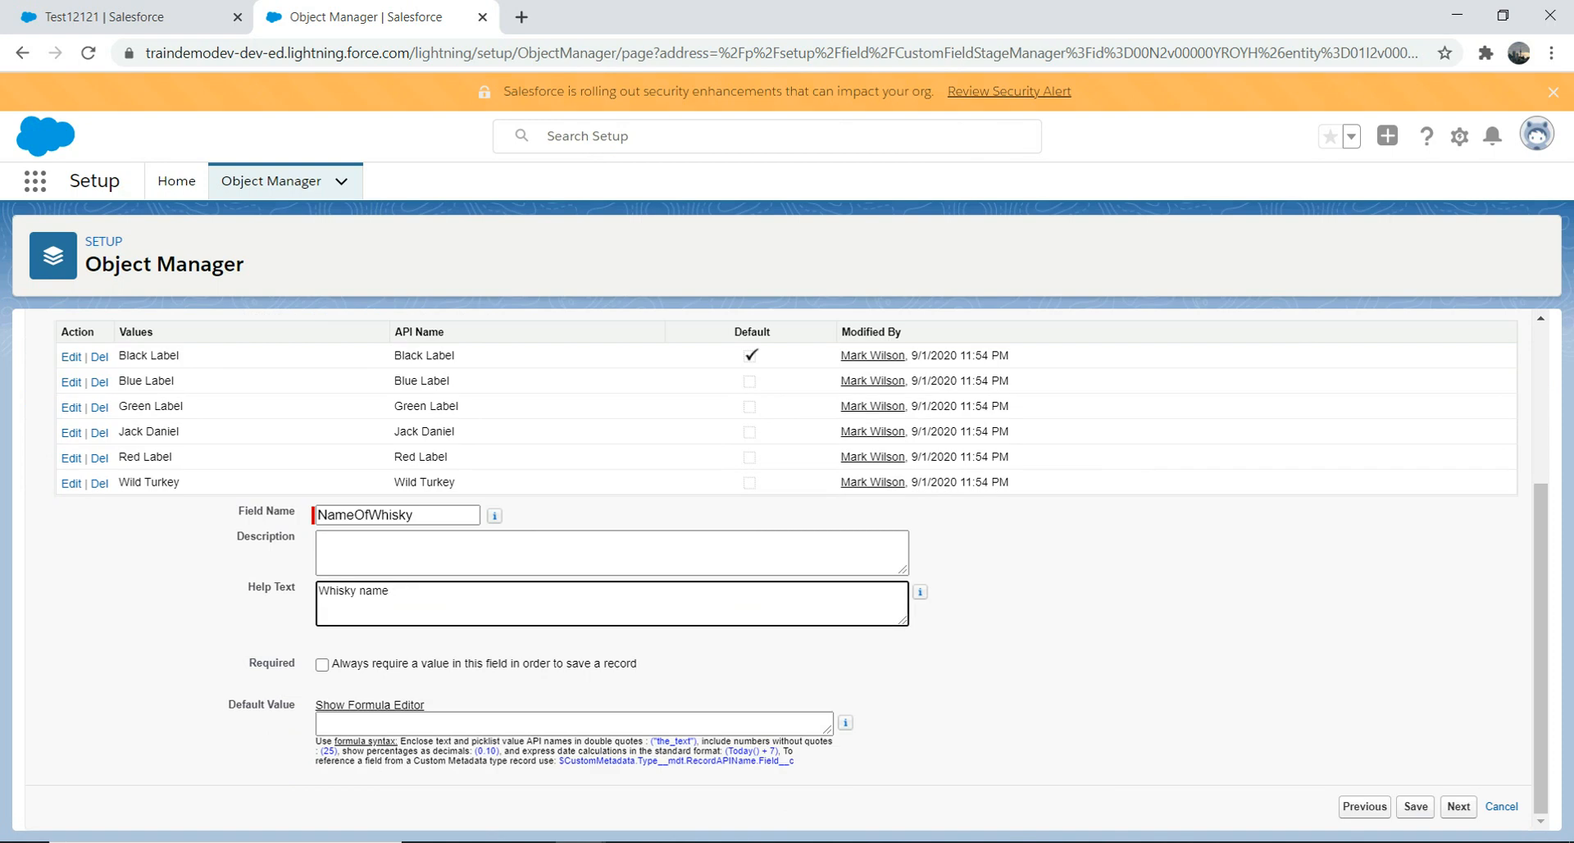
left_click(1415, 805)
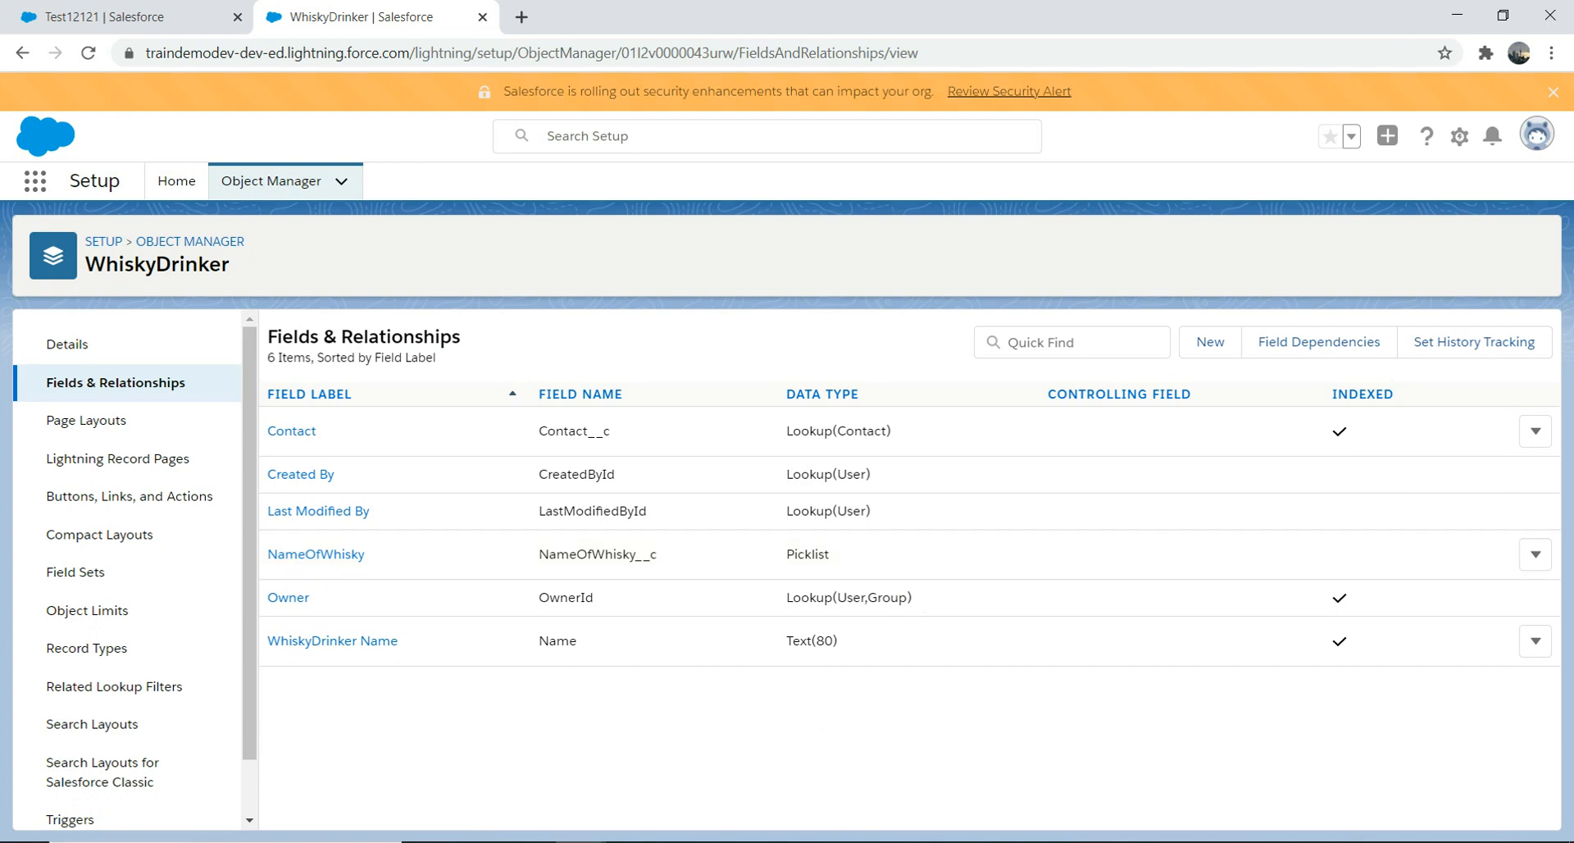
Close the outdated record tab, search the App Launcher for "whis" to open WhiskyDrinkeras, and open the Test12121 record.
left_click(131, 16)
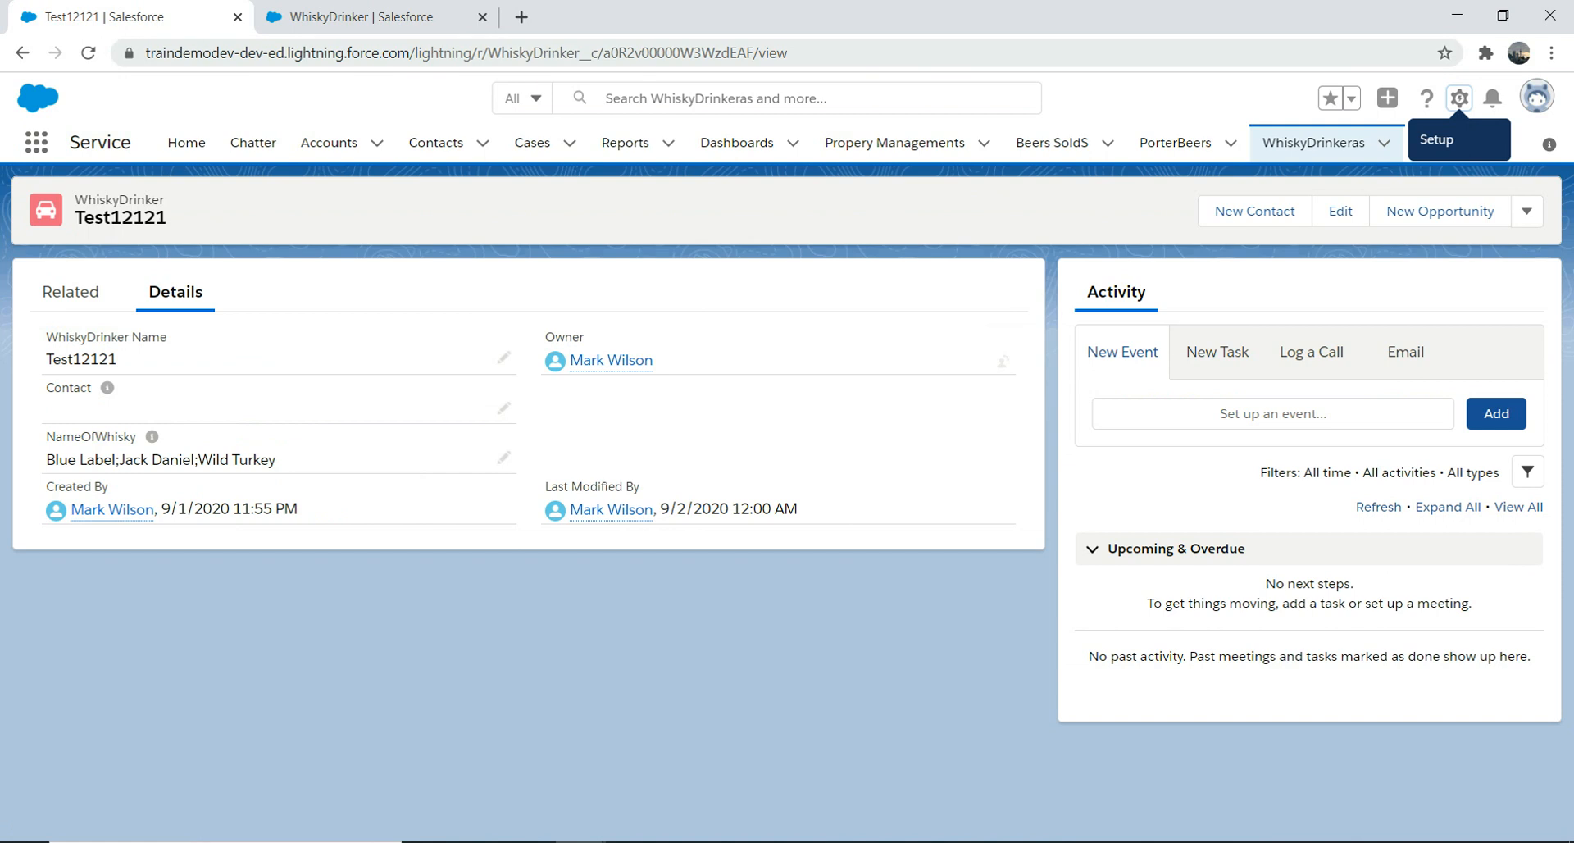
key("ctrl+w")
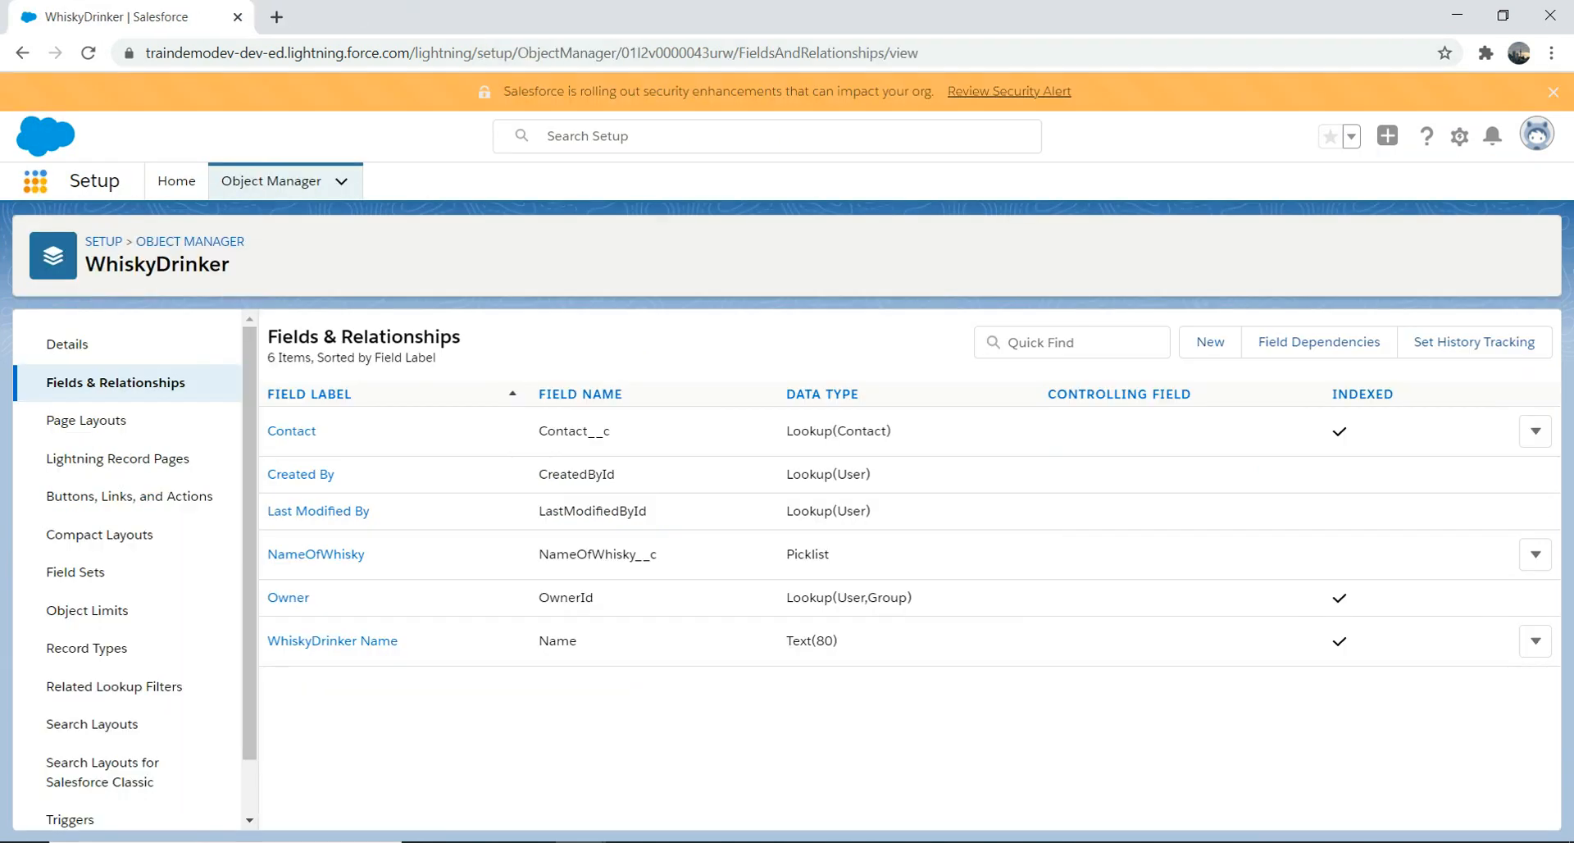
left_click(35, 181)
type("whis")
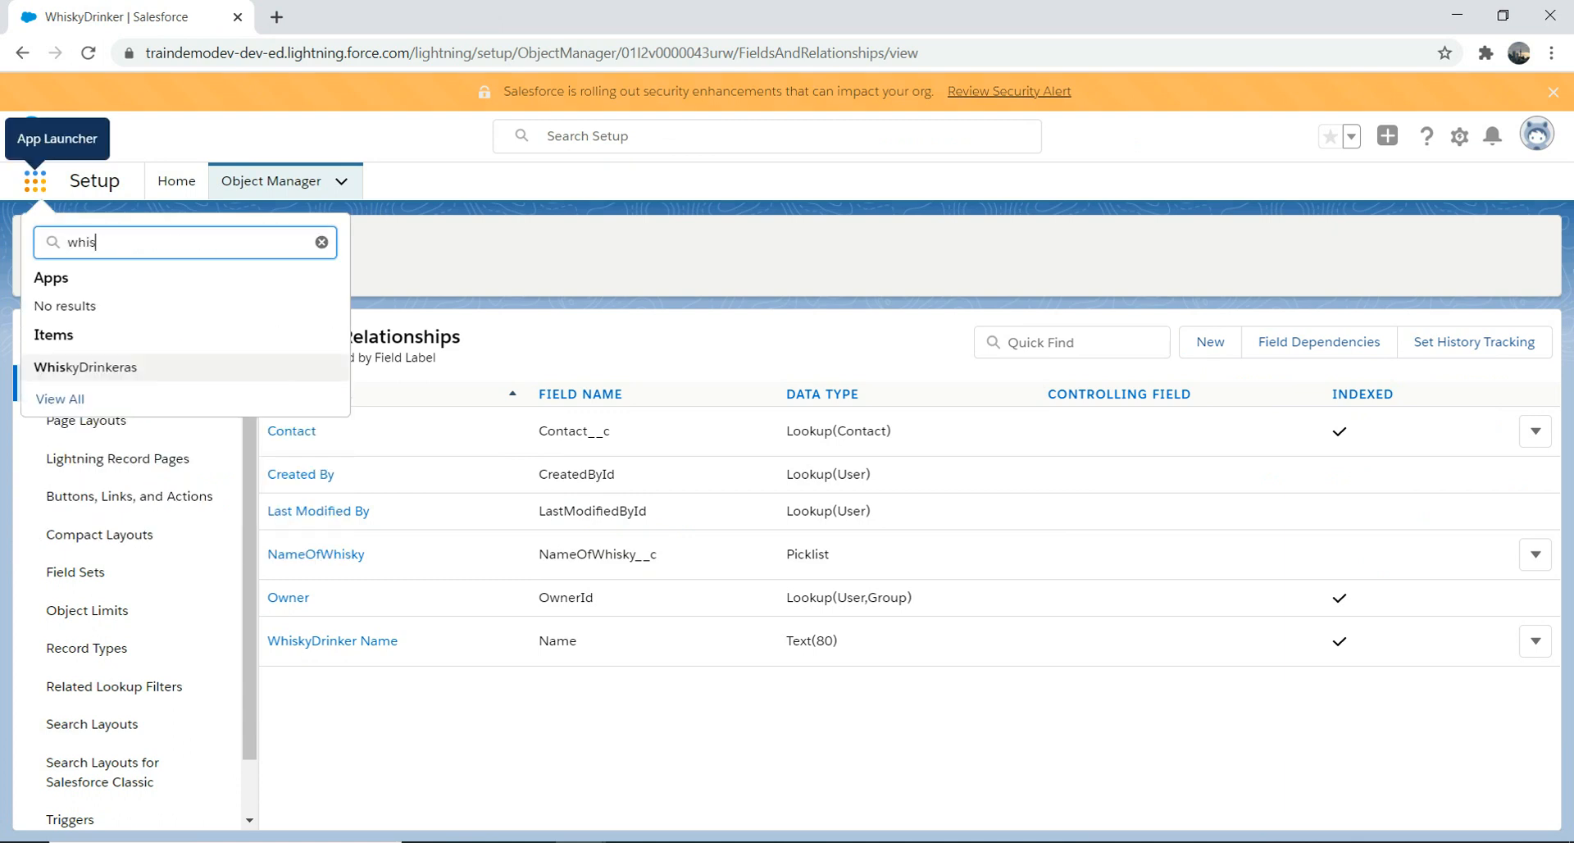
left_click(85, 366)
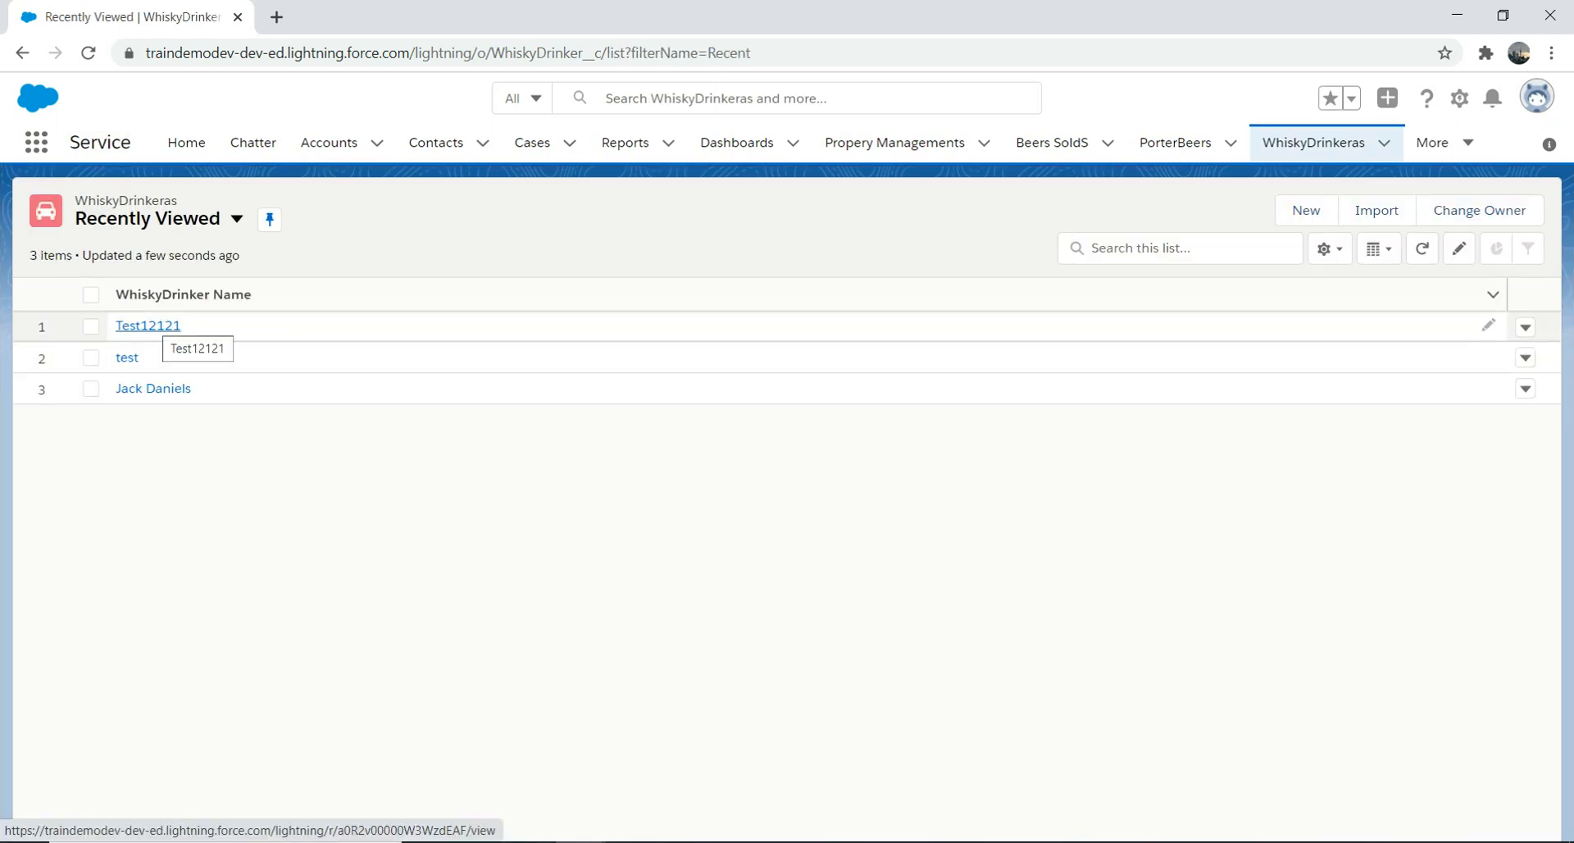
left_click(147, 326)
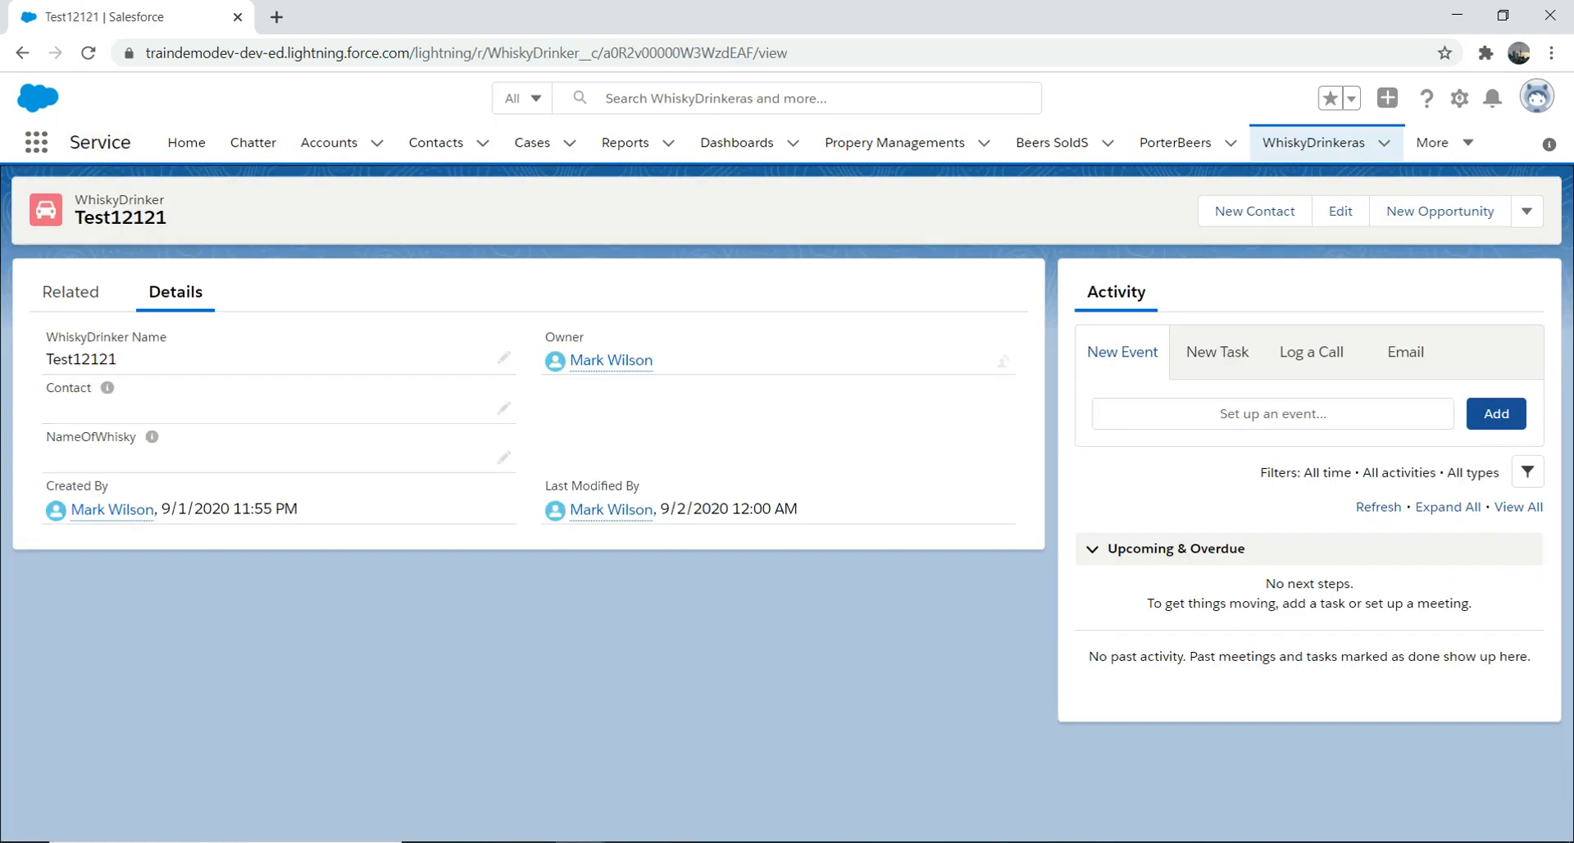